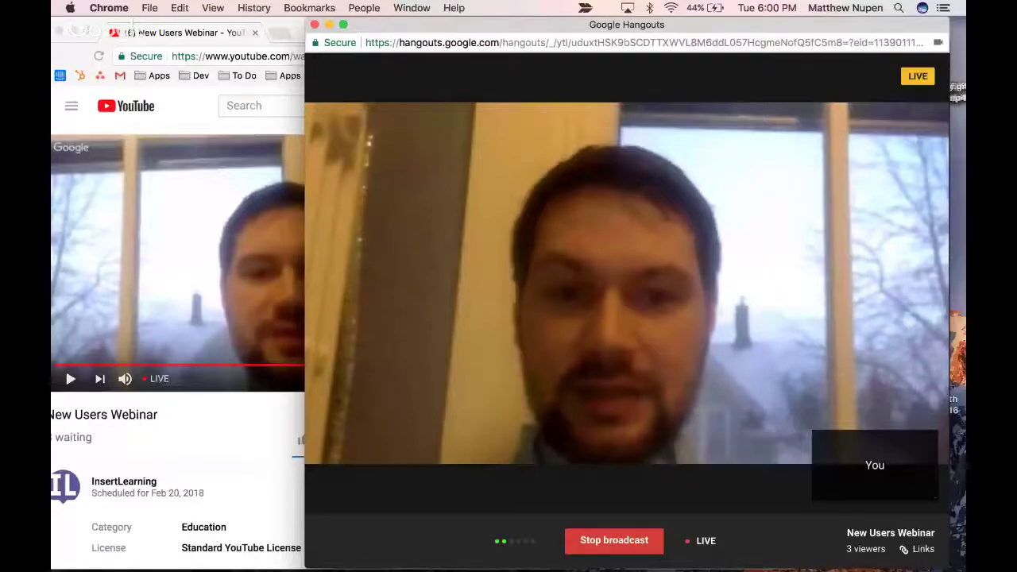
# - Minimize the Hangouts broadcast window and open a blank Chrome tab beside the YouTube stream
pyautogui.press('super+m')
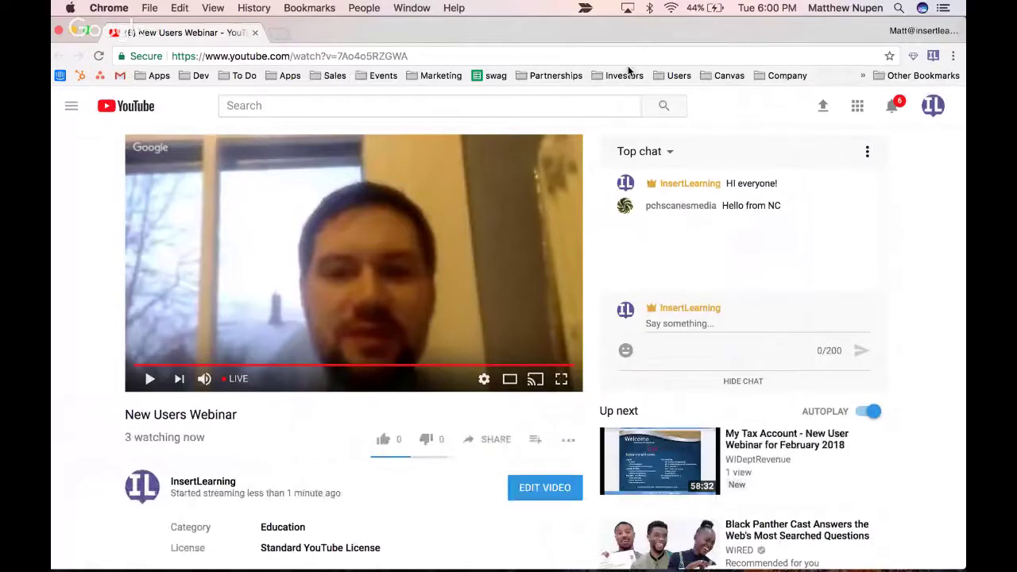
pyautogui.click(275, 34)
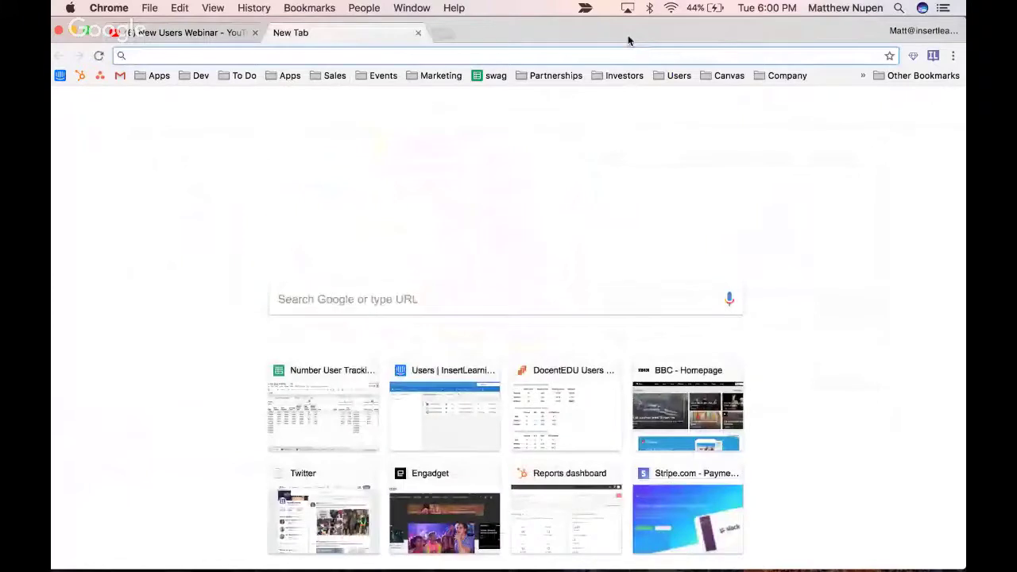
# - Go to insertlearning.com and sign in to reach the lessons dashboard
pyautogui.write('insertlearning.com')
pyautogui.press('Return')
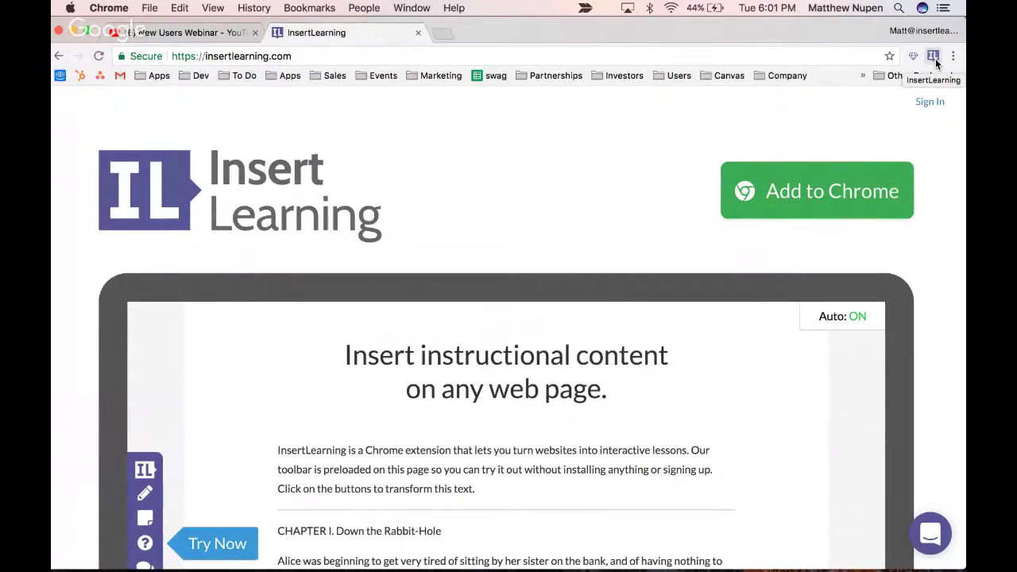
pyautogui.click(929, 103)
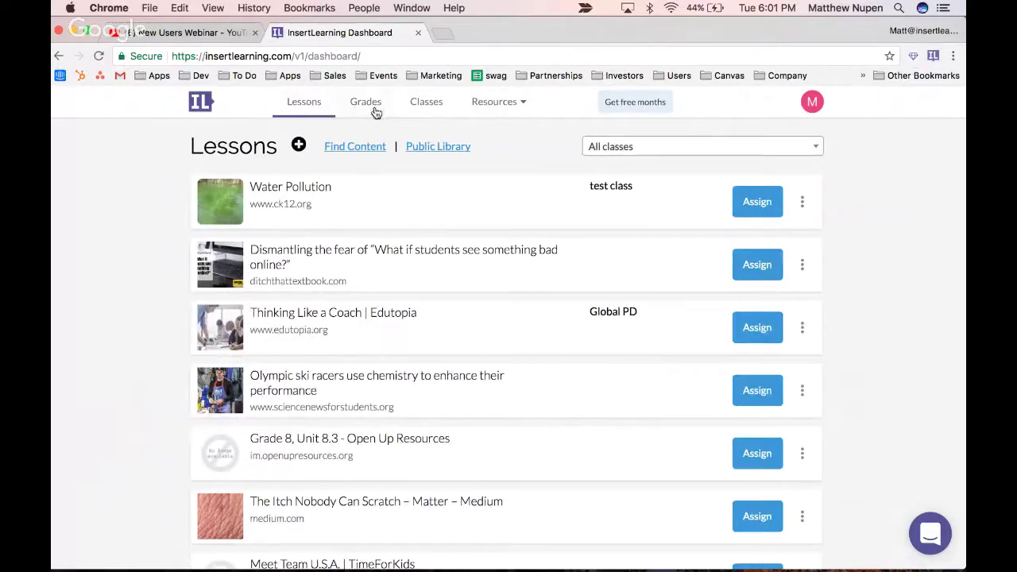
# - Show the New User Webinar class code full screen and select the code text
pyautogui.click(429, 104)
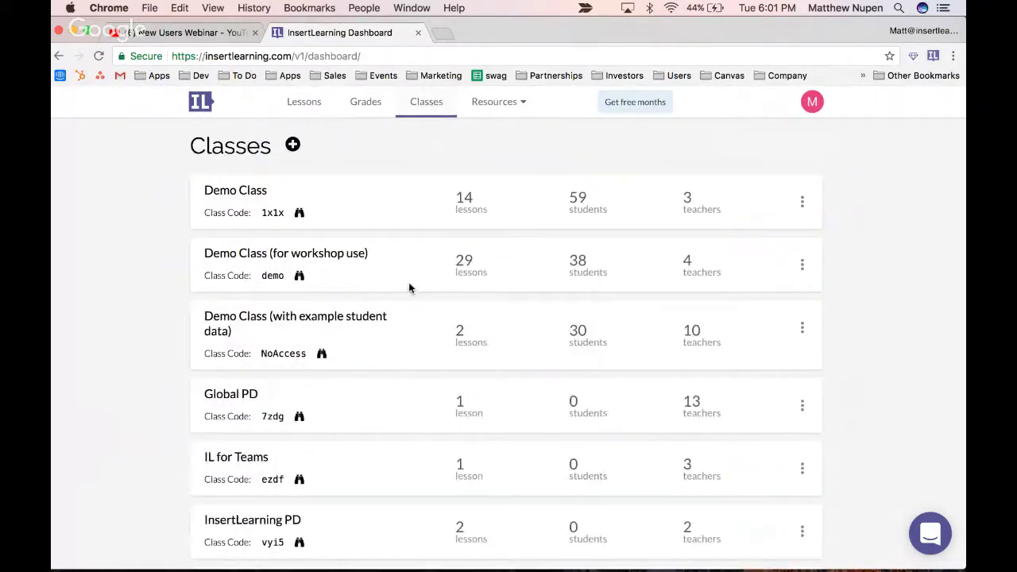
pyautogui.scroll(-5, 409, 288)
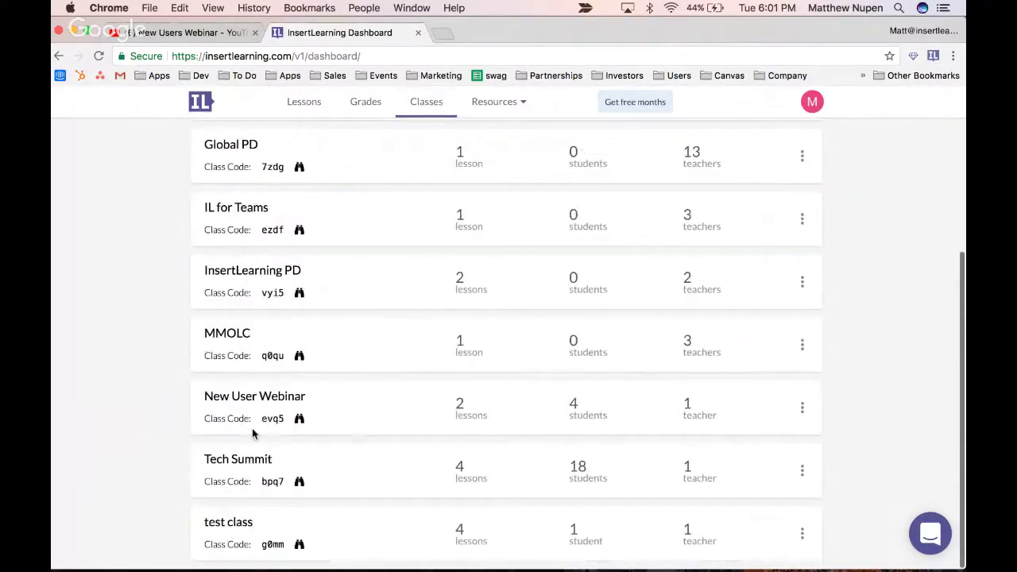
pyautogui.click(300, 420)
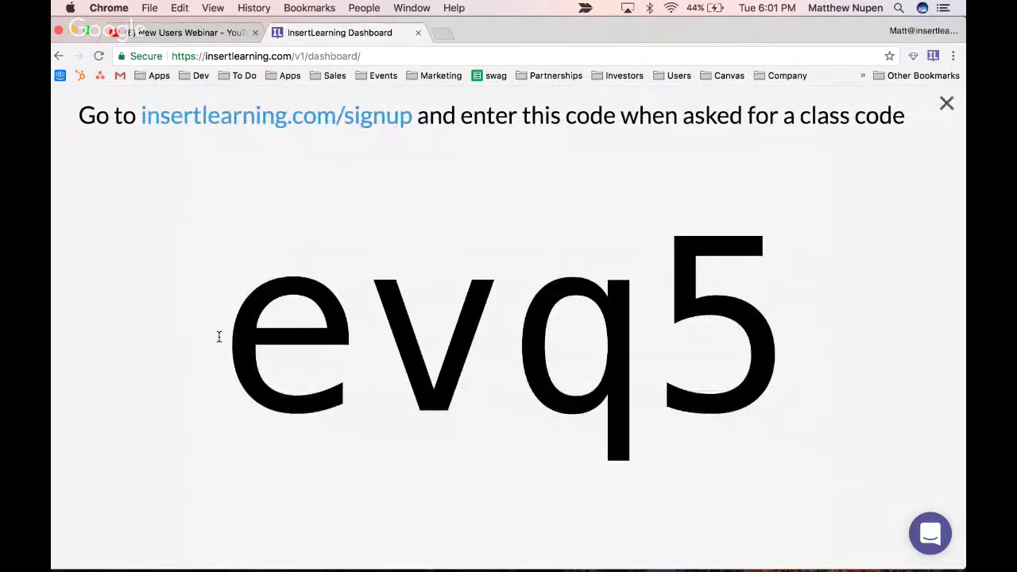
pyautogui.moveTo(218, 337); pyautogui.dragTo(768, 350)
pyautogui.hotkey('ctrl', 'c')
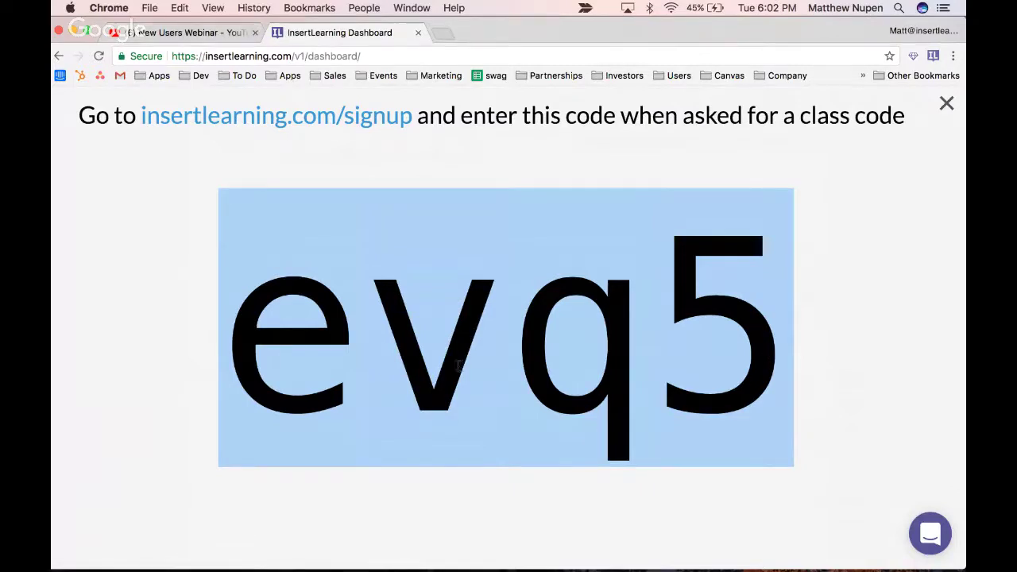
# - Post the class code in the YouTube live chat, then close the code overlay
pyautogui.click(193, 32)
pyautogui.hotkey('ctrl', 'v')
pyautogui.press('Return')
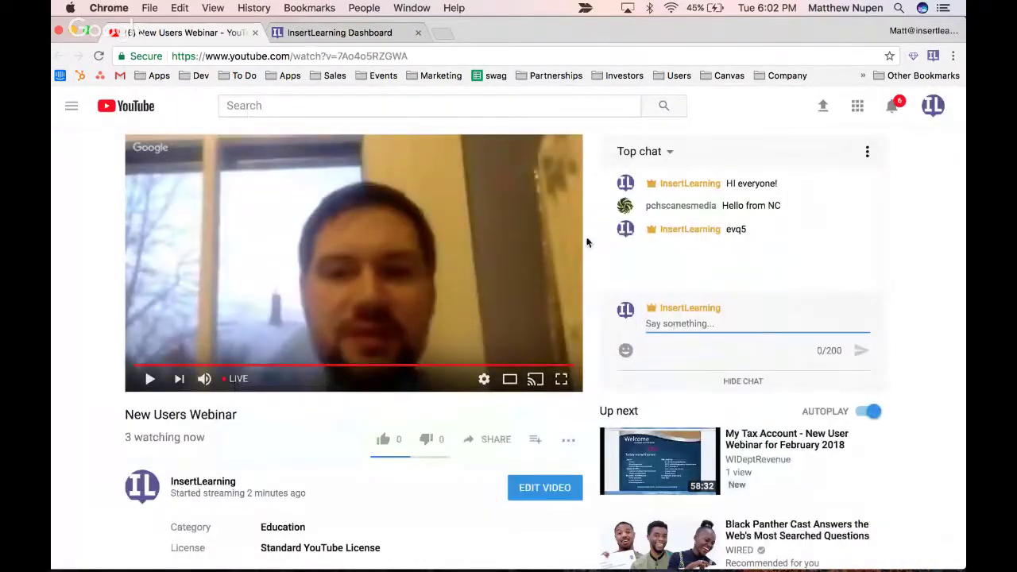
pyautogui.click(322, 35)
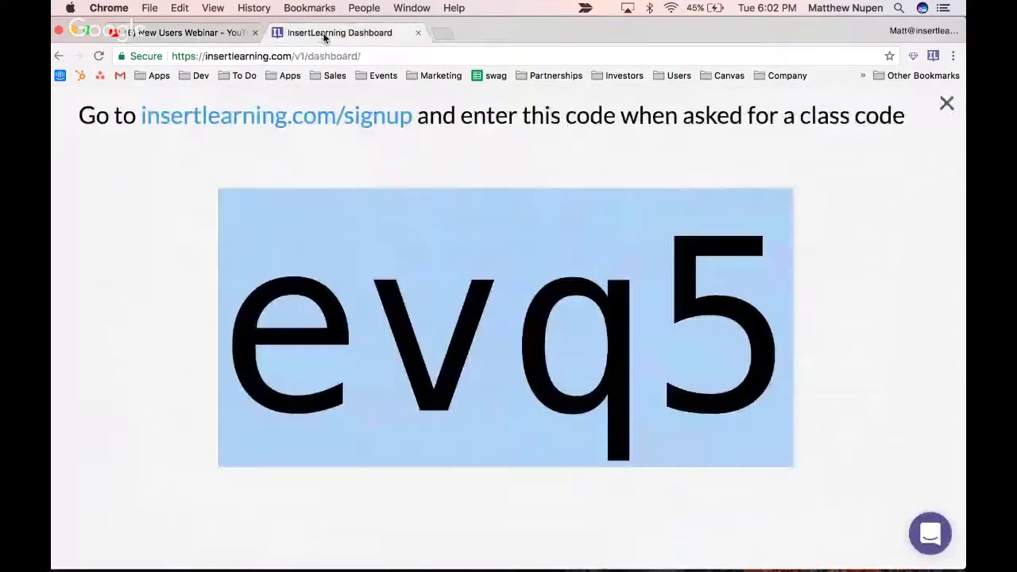
pyautogui.click(947, 104)
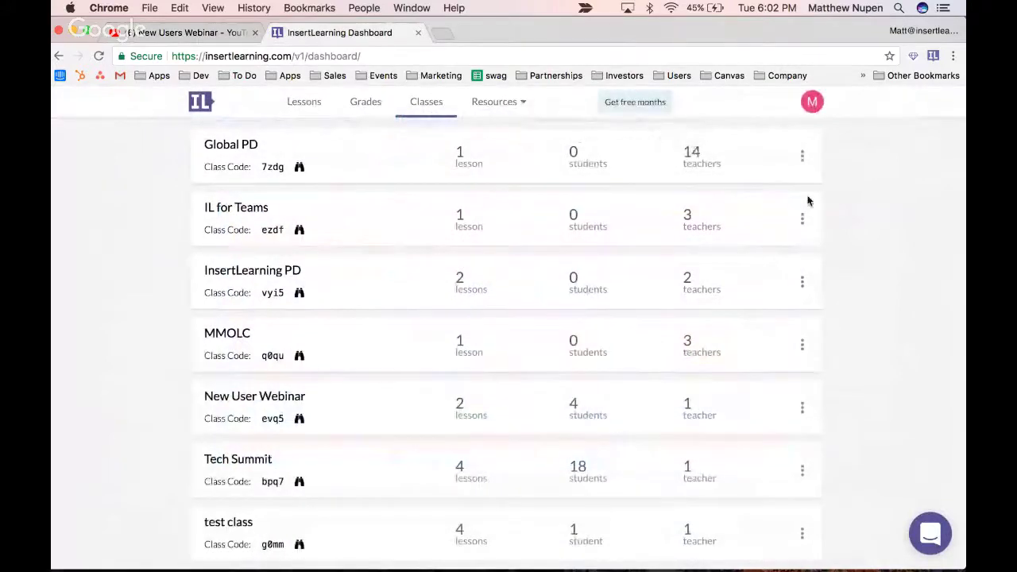
pyautogui.scroll(5, 808, 201)
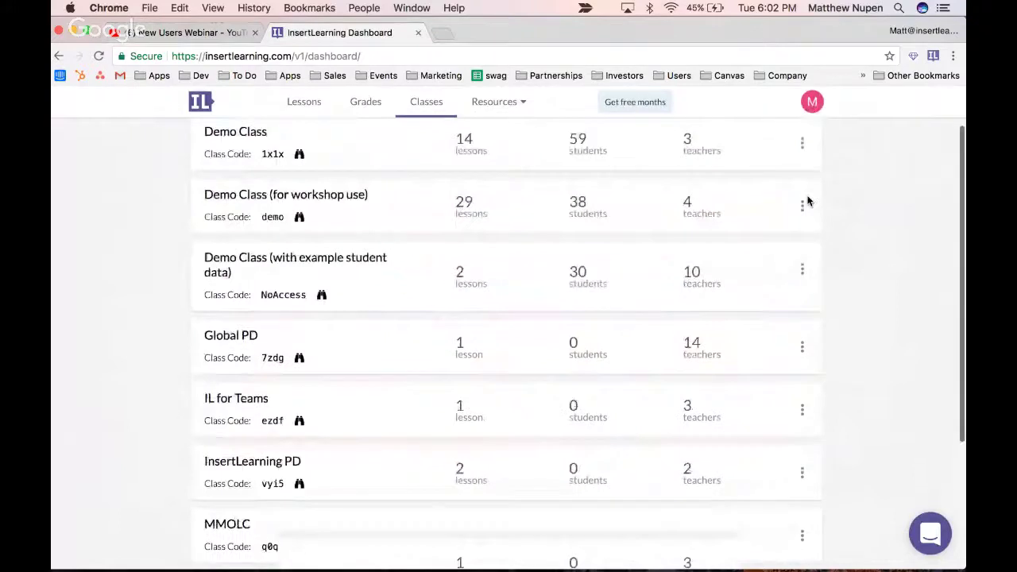
pyautogui.scroll(2, 808, 201)
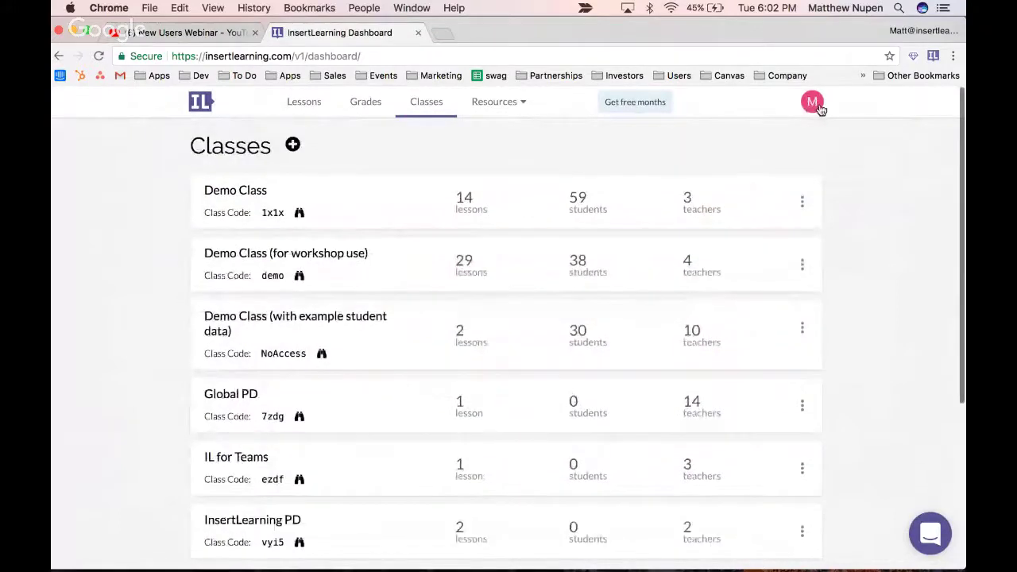
pyautogui.click(812, 102)
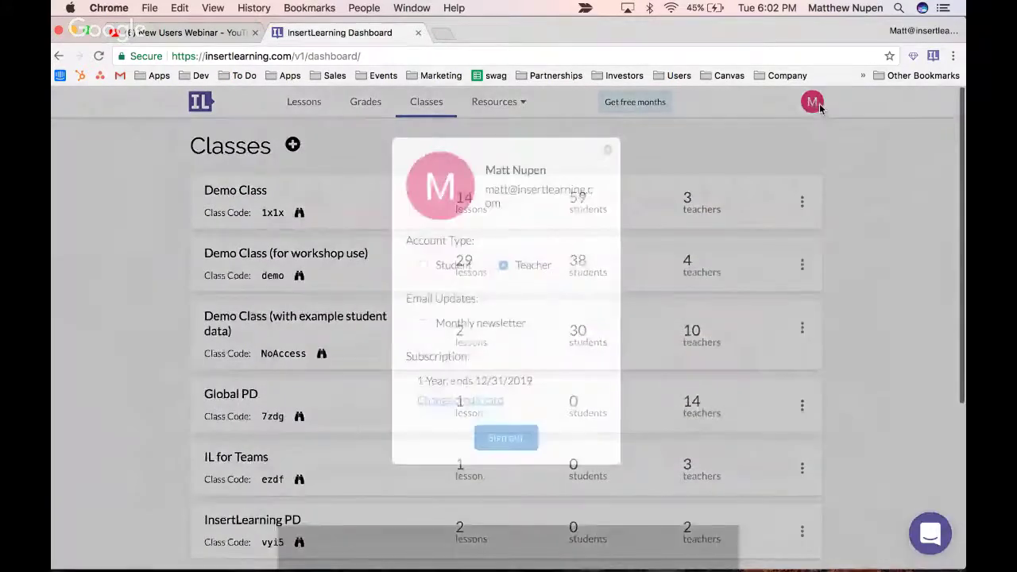
pyautogui.click(457, 265)
pyautogui.click(728, 249)
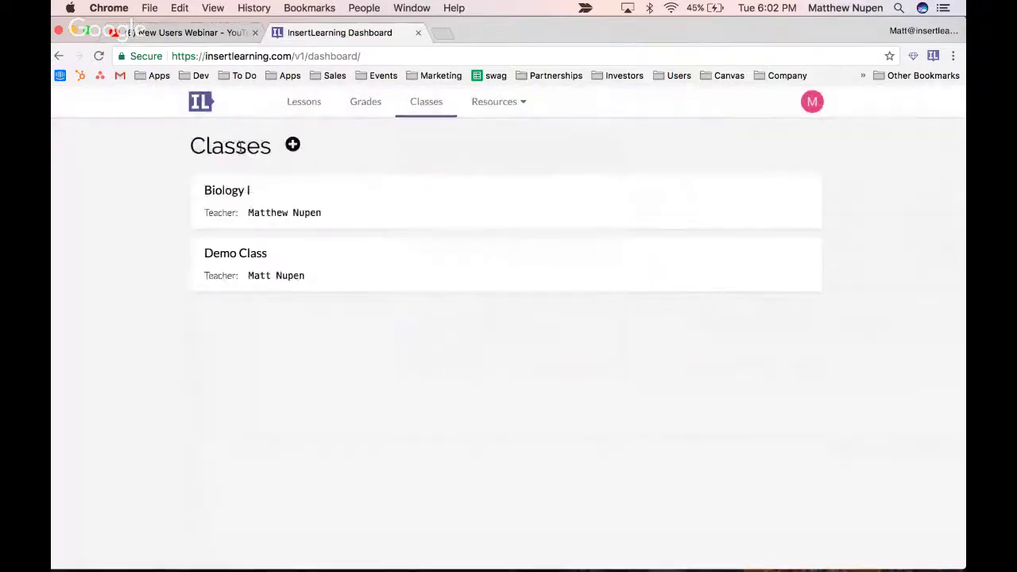
pyautogui.click(293, 145)
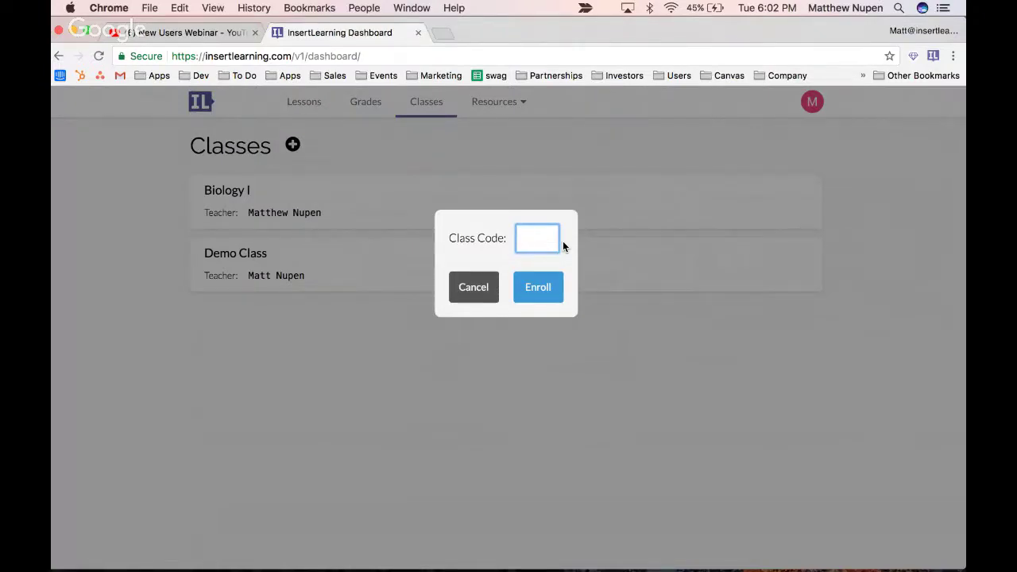
pyautogui.click(475, 291)
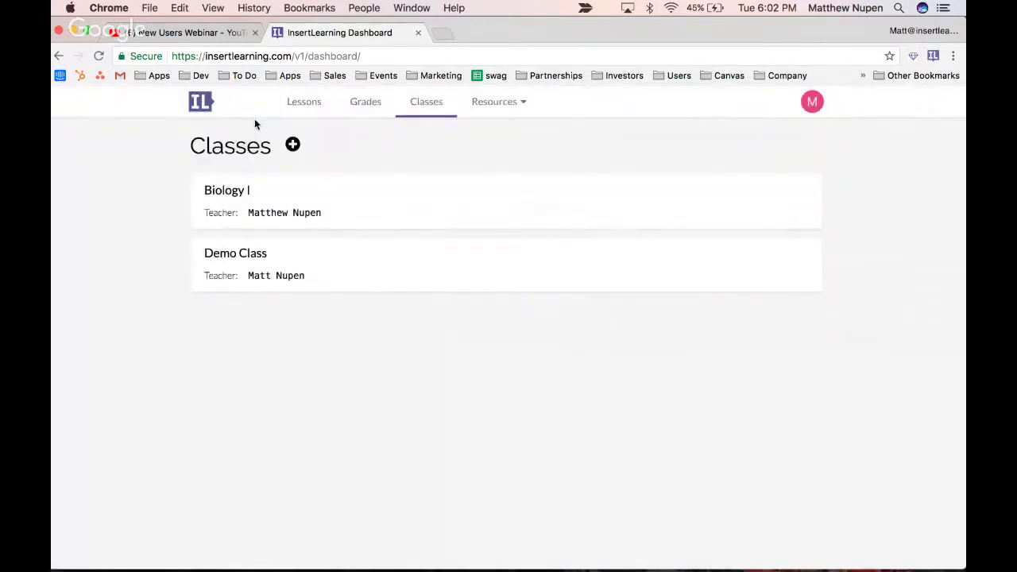
pyautogui.click(178, 36)
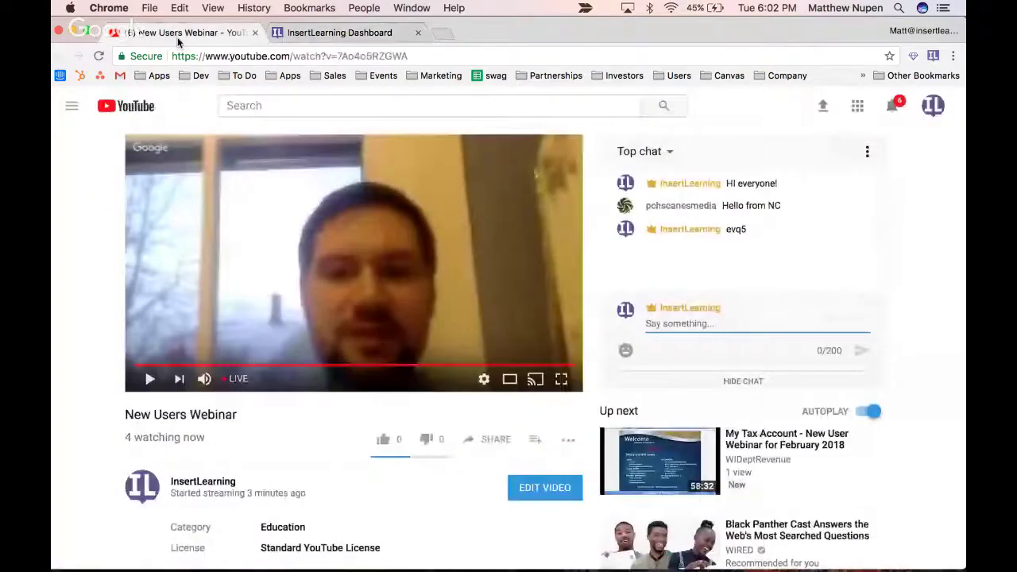
pyautogui.click(339, 33)
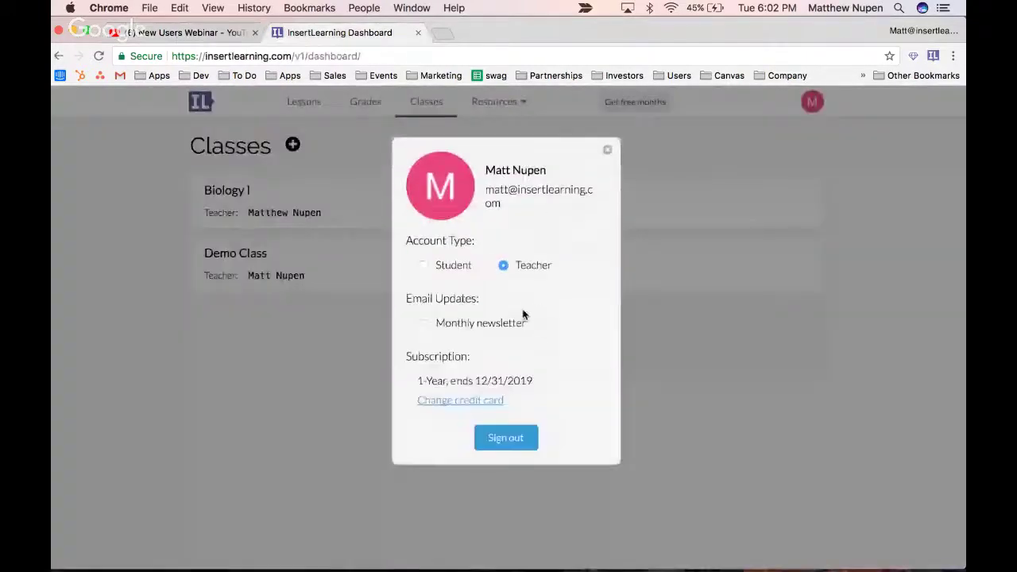
pyautogui.click(856, 304)
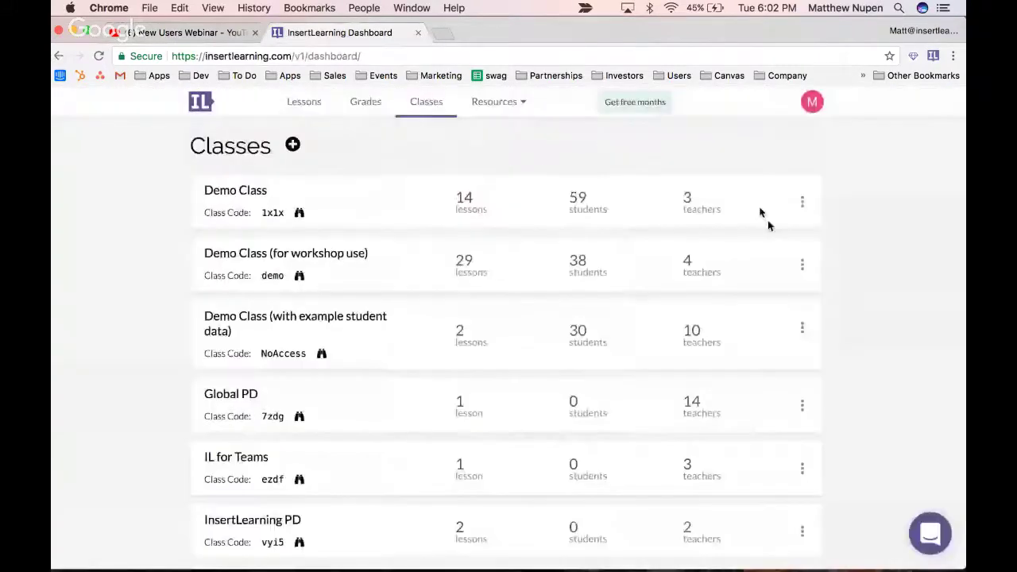
# - Browse the InsertLearning Public Library of shared lessons
pyautogui.click(312, 105)
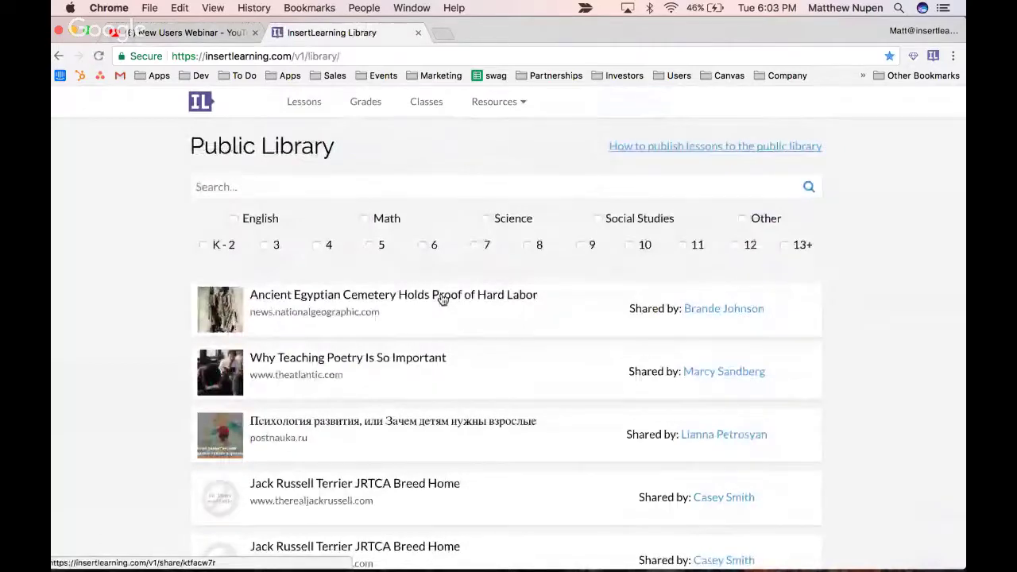
pyautogui.scroll(-1, 442, 298)
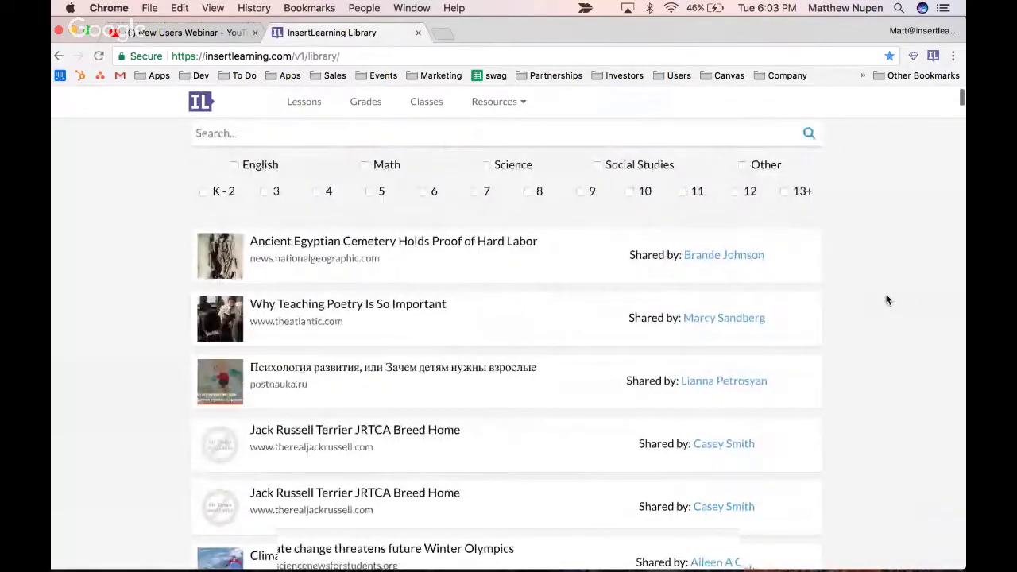
pyautogui.scroll(-4, 887, 299)
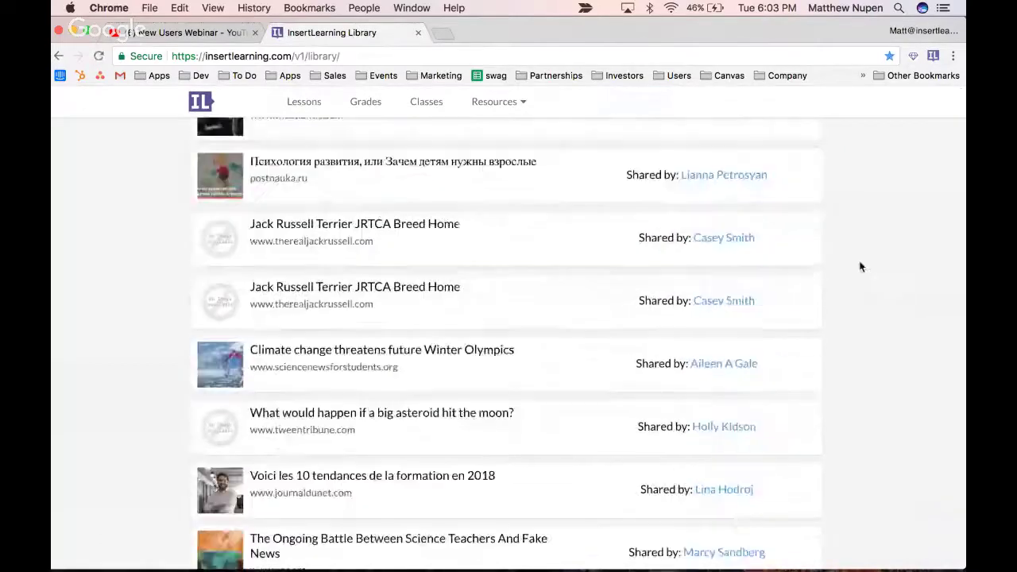
# - Open sciencenewsforstudents.org in a new tab
pyautogui.click(445, 33)
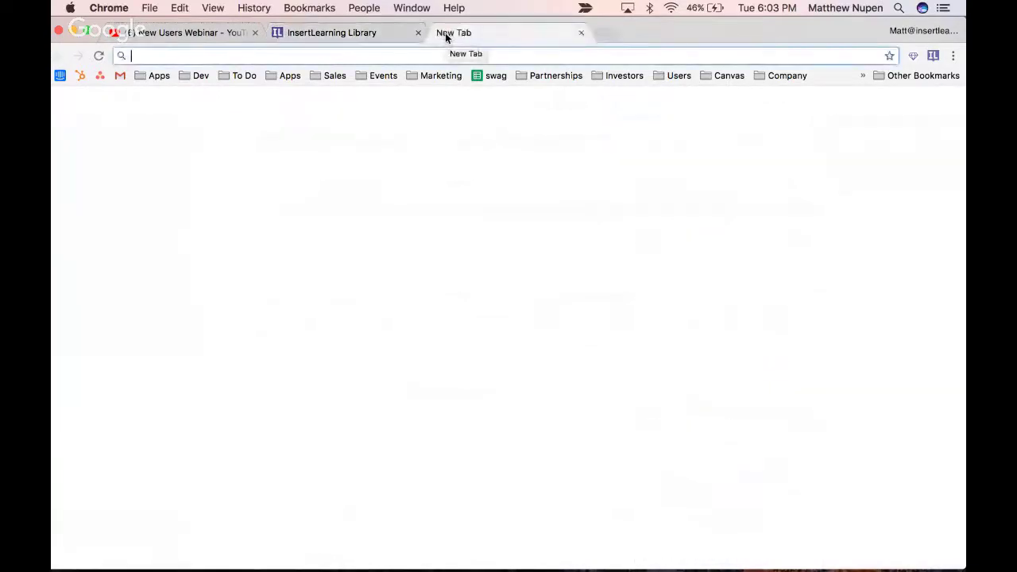
pyautogui.write('s')
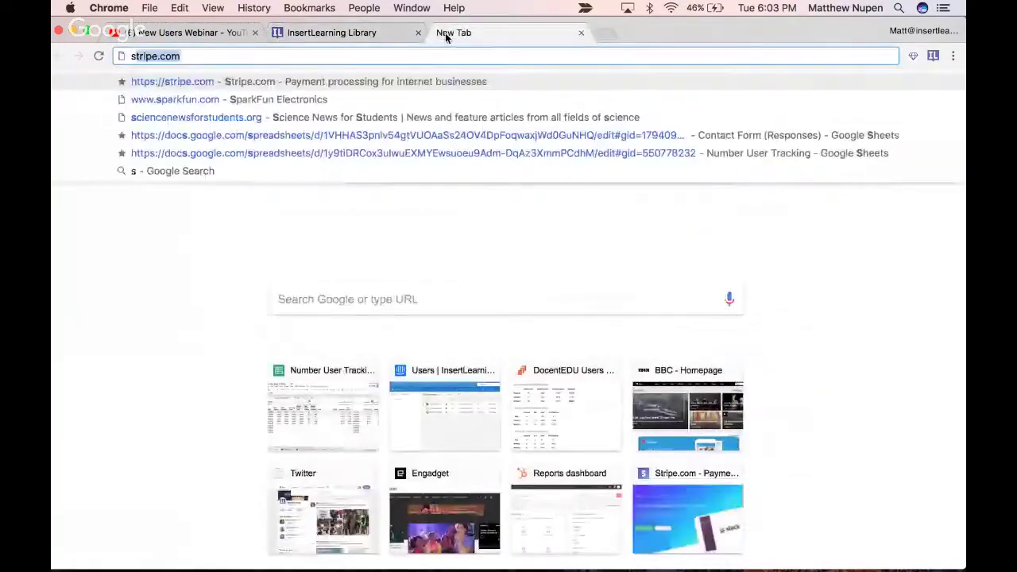
pyautogui.write('c')
pyautogui.press('Return')
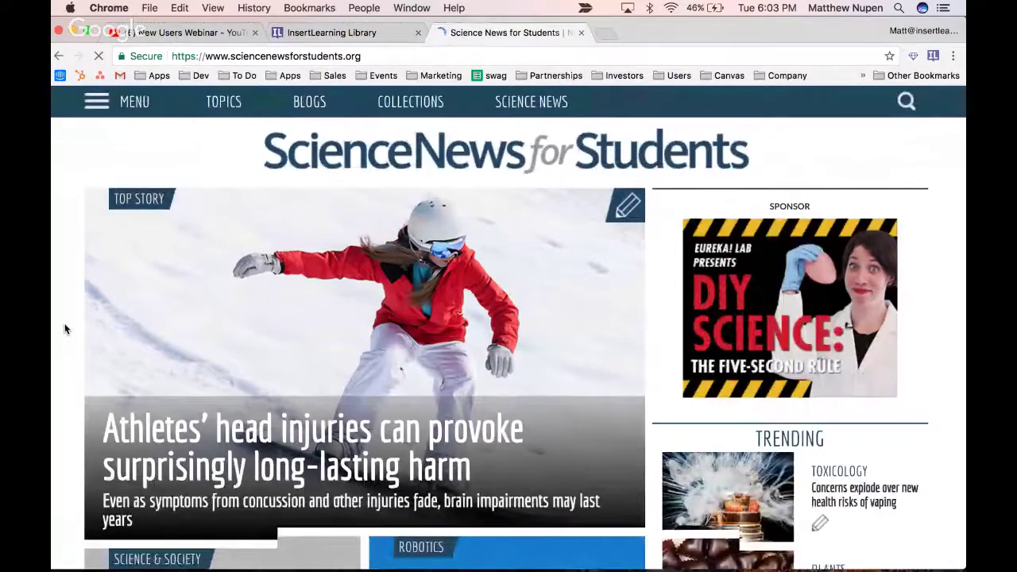
# - Open the 'Athletes' head injuries' article, skim it, and enable InsertLearning on it
pyautogui.click(226, 376)
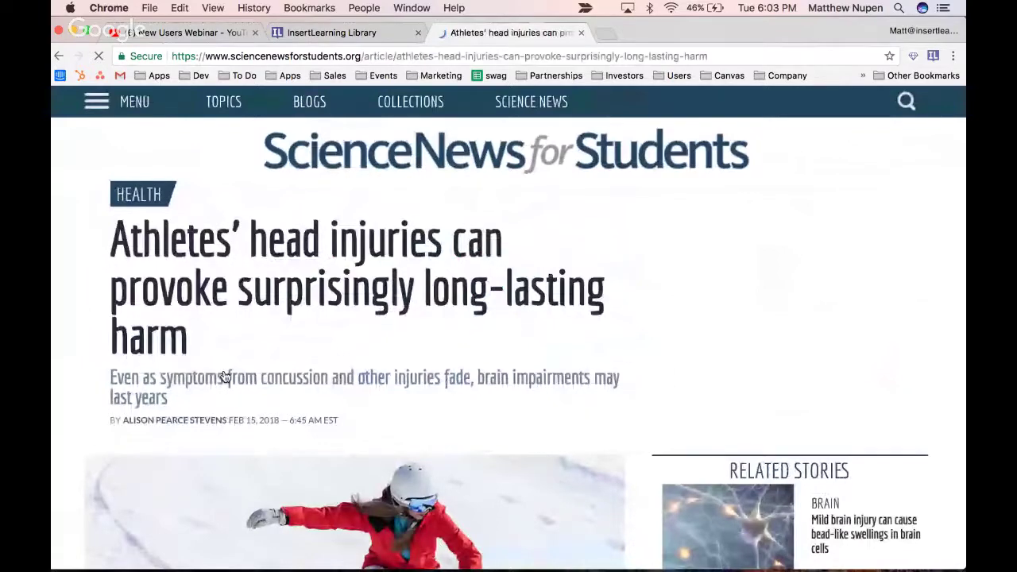
pyautogui.scroll(-4, 276, 322)
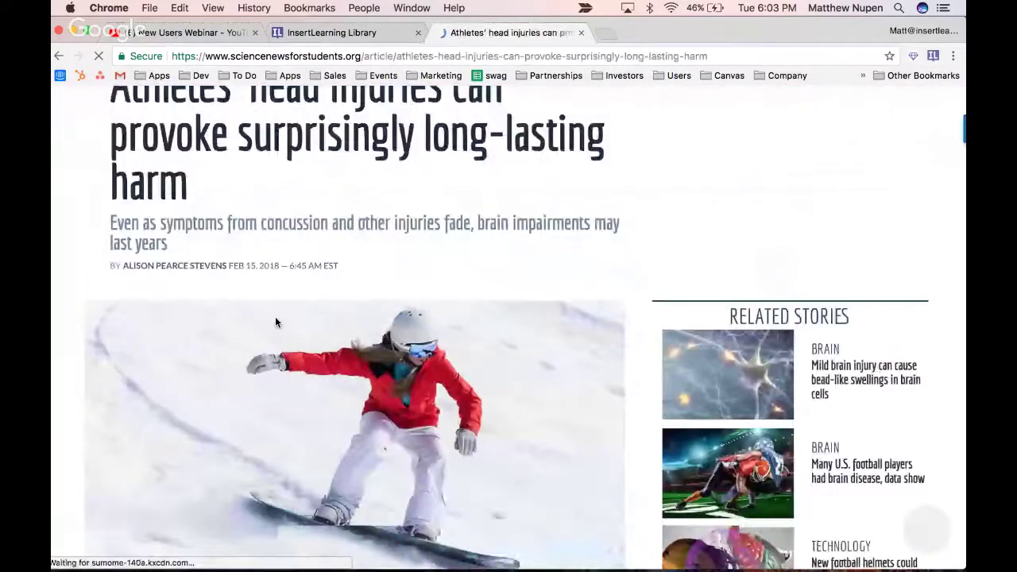
pyautogui.scroll(-10, 276, 317)
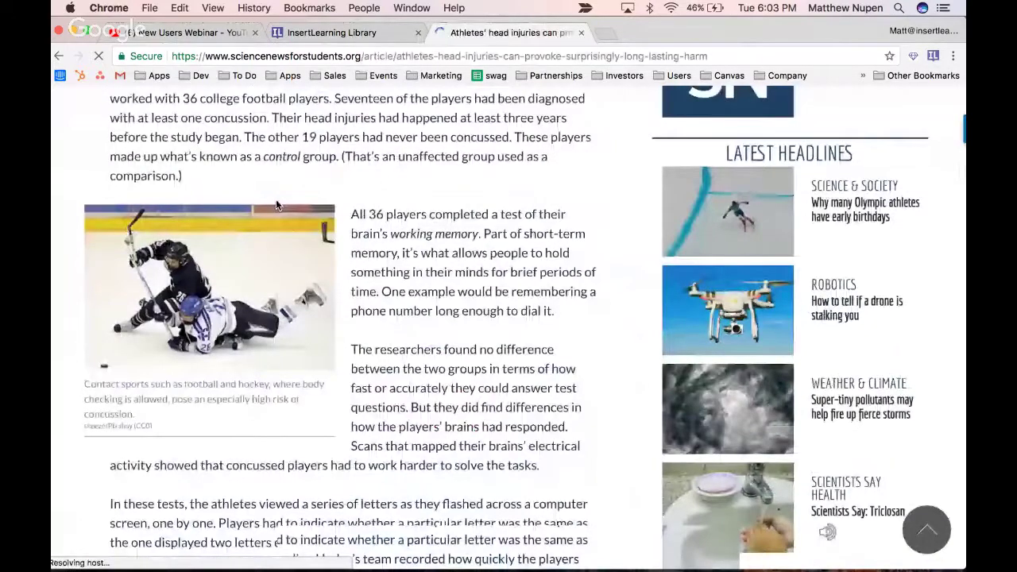
pyautogui.scroll(-10, 276, 205)
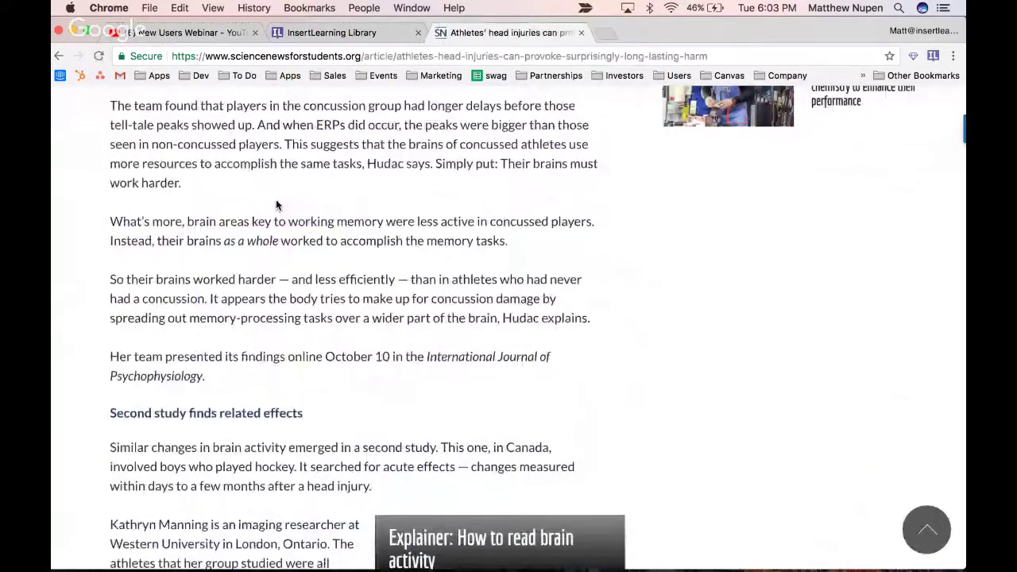
pyautogui.scroll(-10, 558, 284)
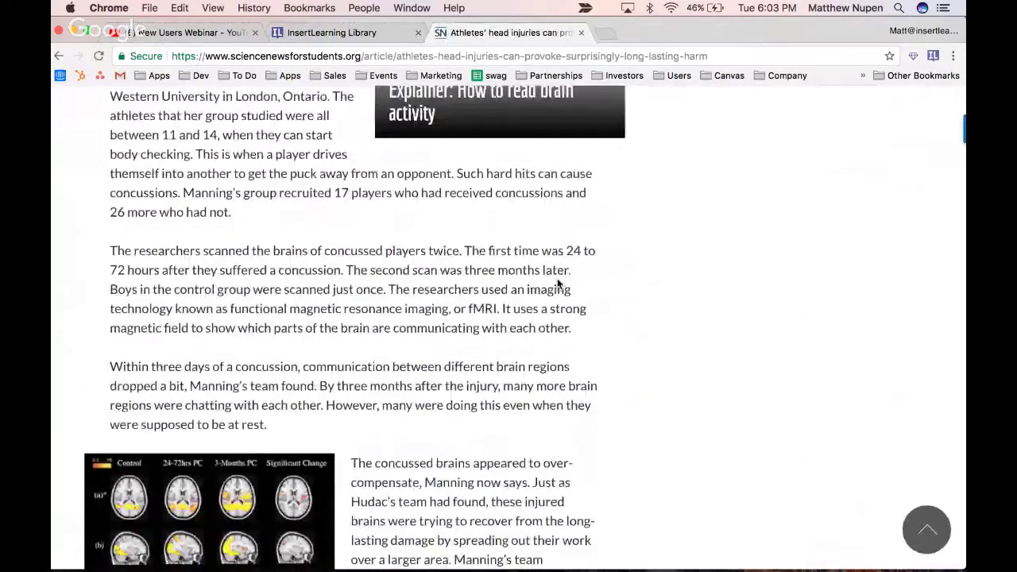
pyautogui.scroll(5, 558, 283)
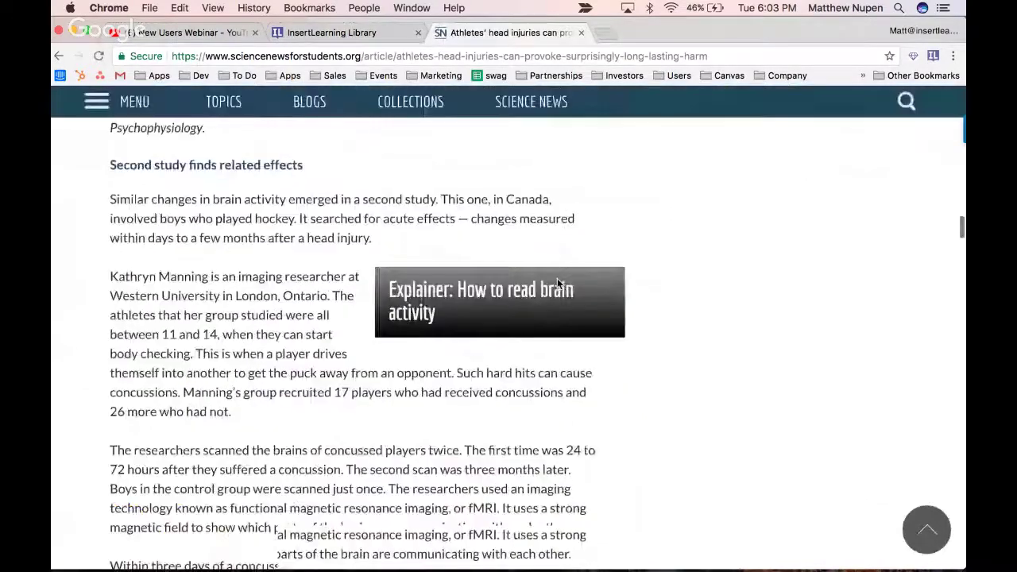
pyautogui.scroll(15, 558, 283)
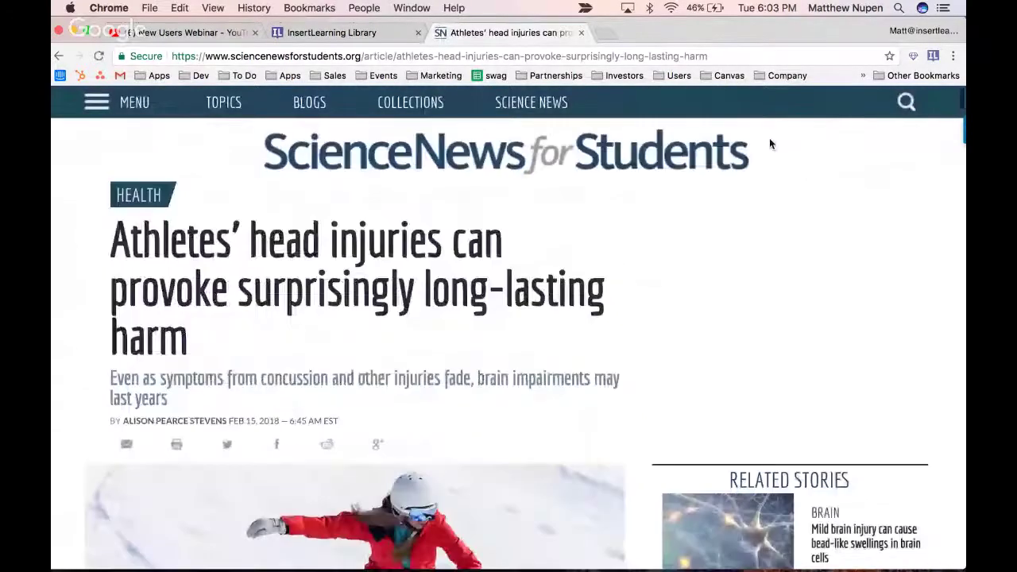
pyautogui.click(933, 56)
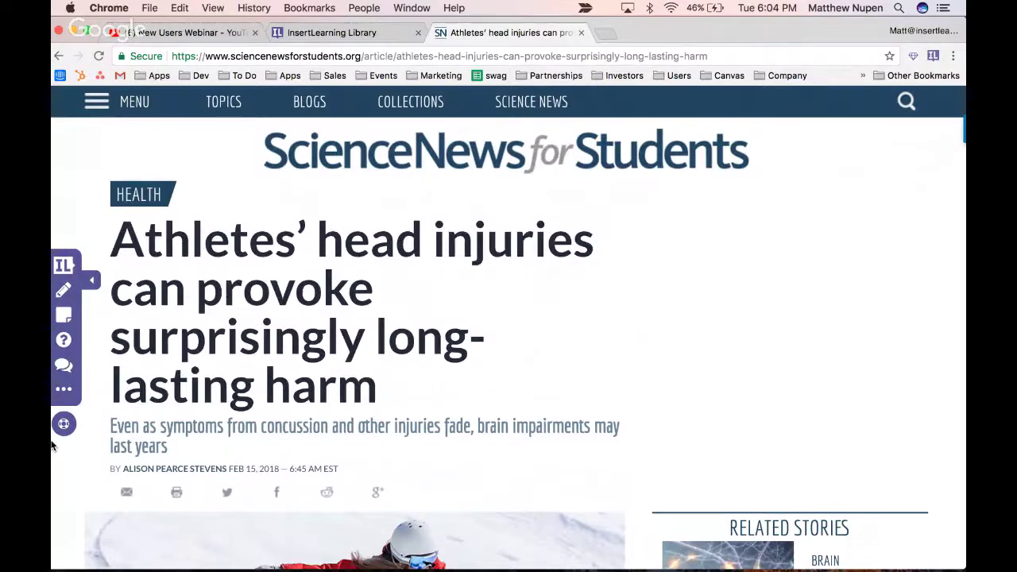
pyautogui.click(197, 33)
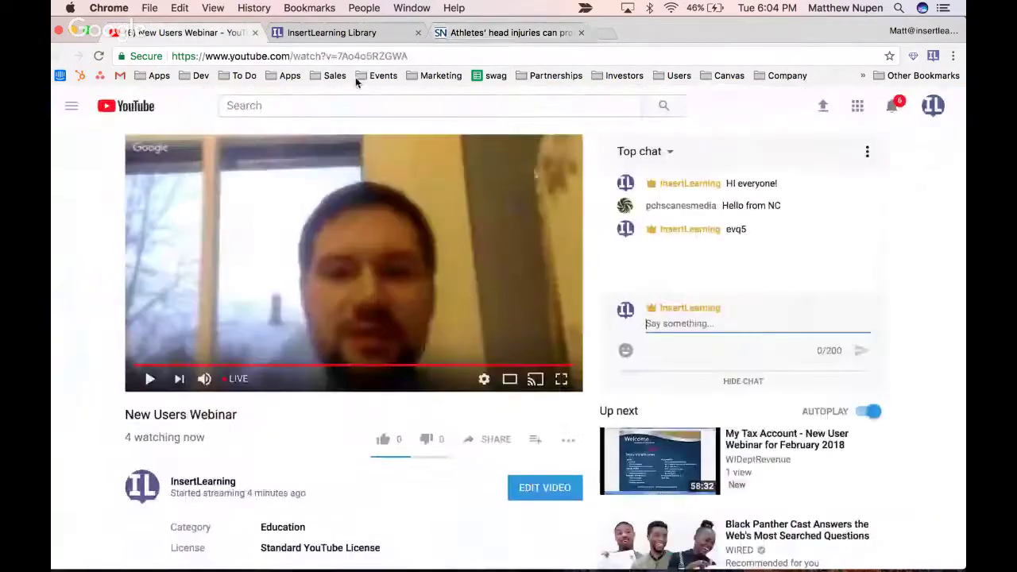
pyautogui.click(487, 32)
pyautogui.click(411, 7)
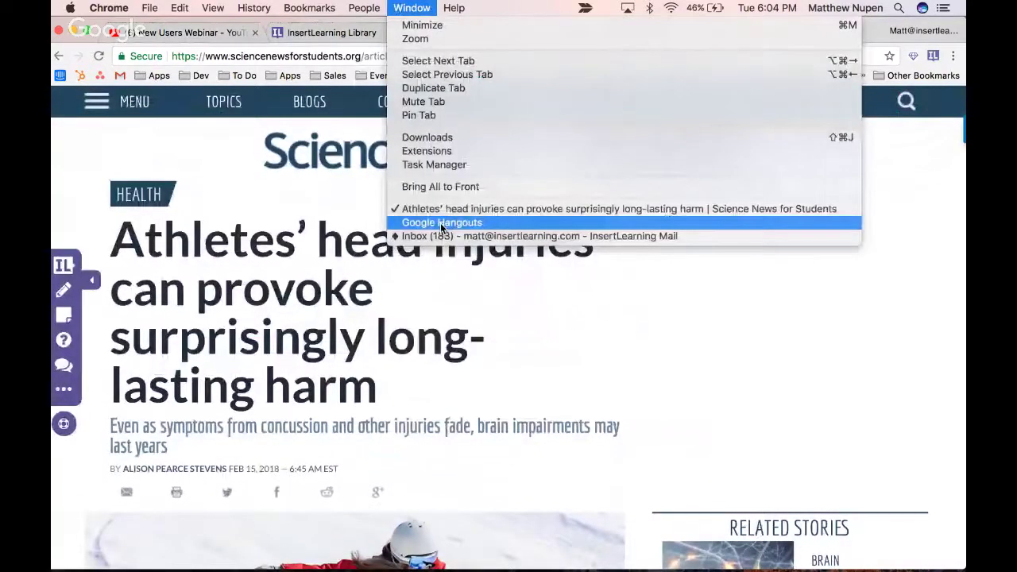
pyautogui.click(441, 222)
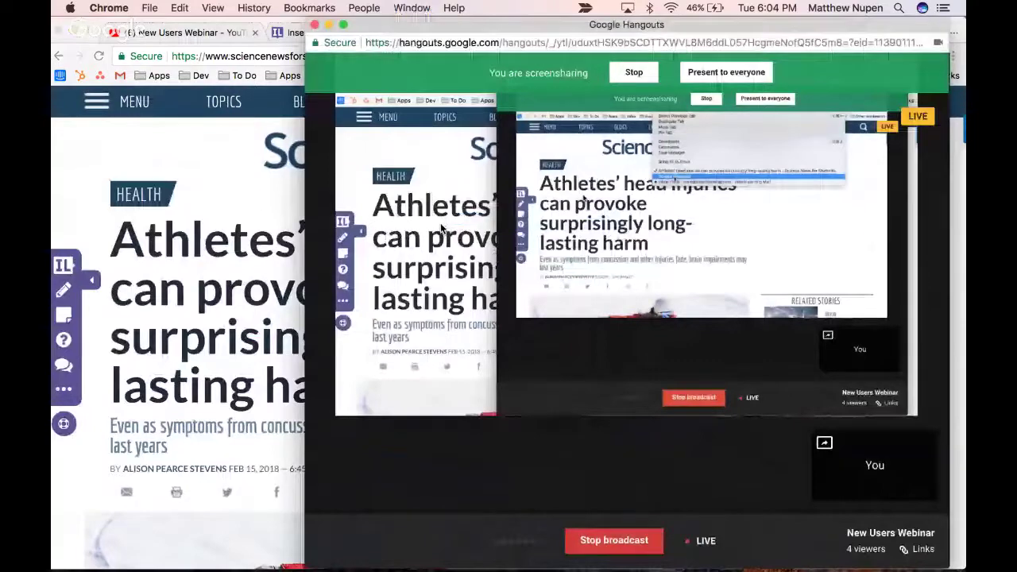
pyautogui.press('super+grave')
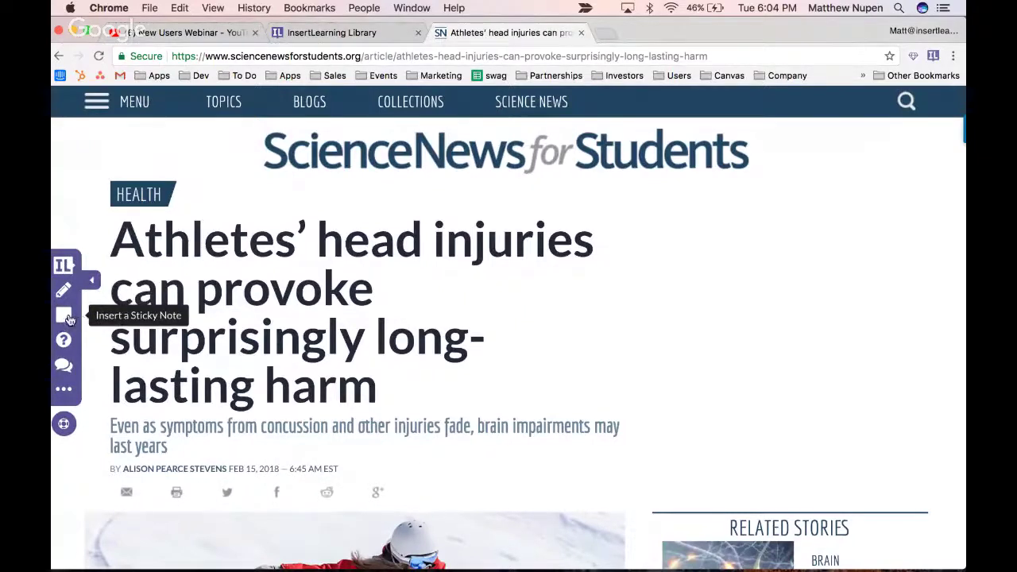
# - Place a sticky note below the headline reading 'Instructions:' and 'Read the text and highlight'
pyautogui.click(68, 319)
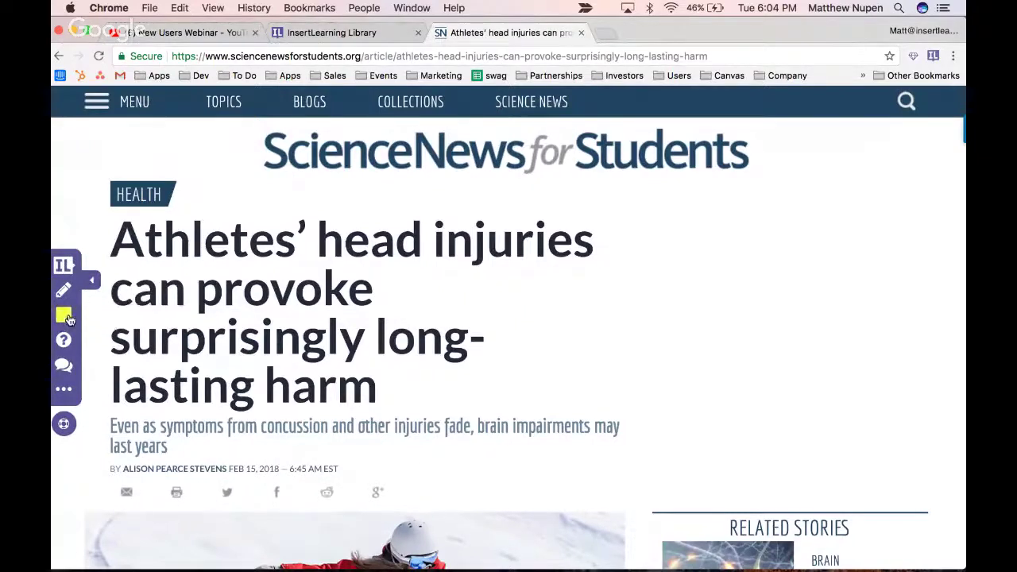
pyautogui.click(246, 302)
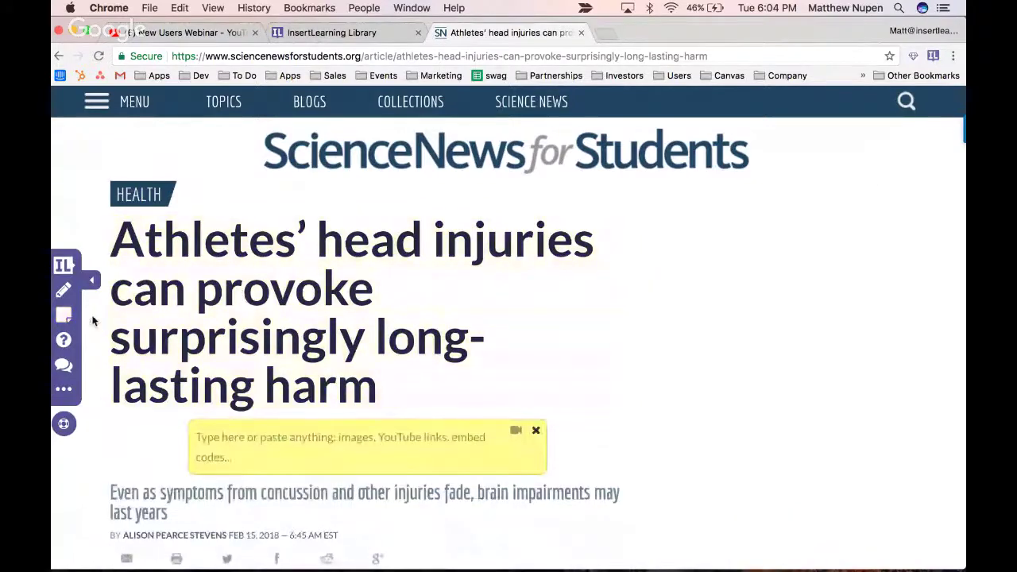
pyautogui.click(63, 318)
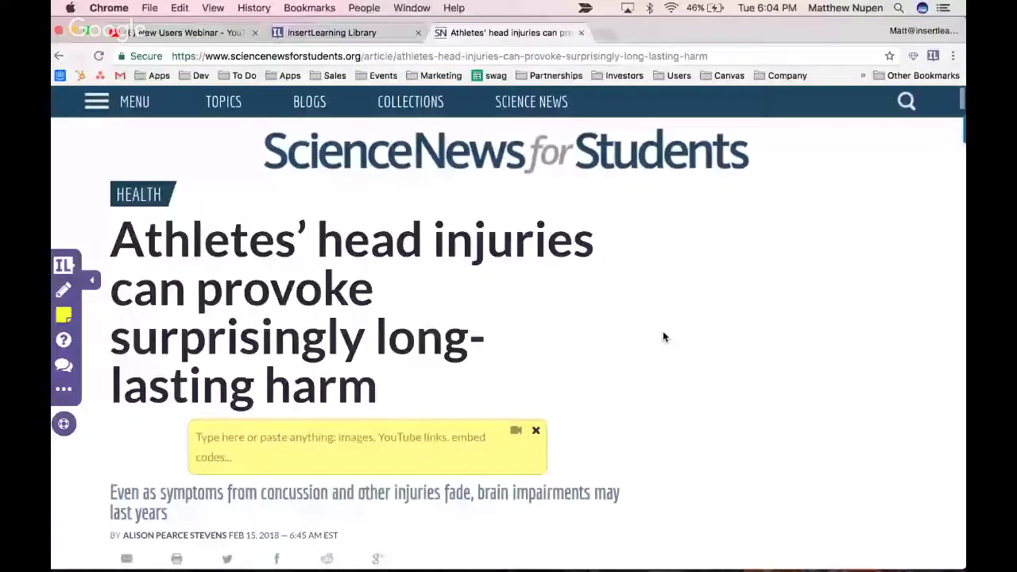
pyautogui.scroll(-5, 663, 337)
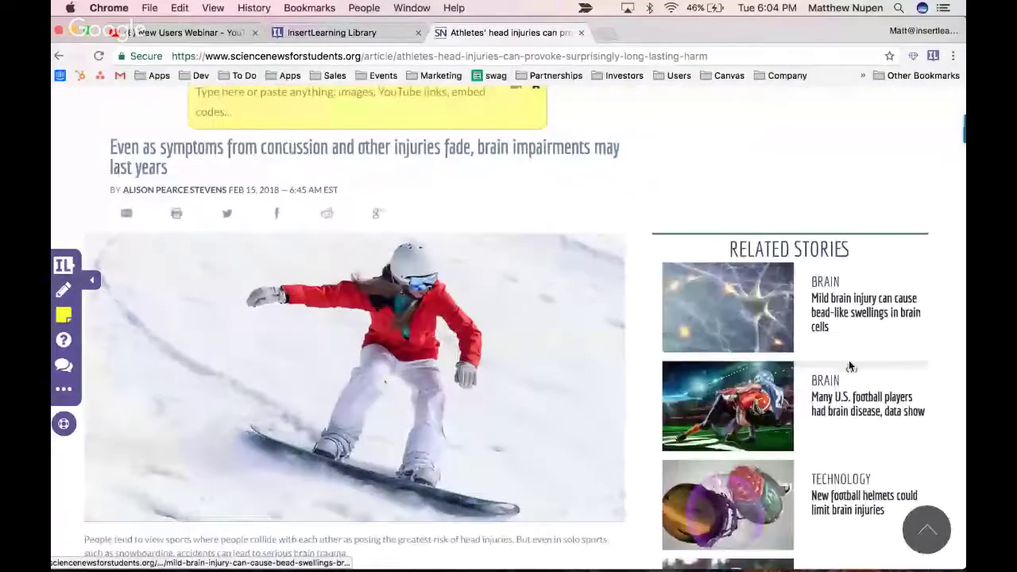
pyautogui.scroll(3, 848, 361)
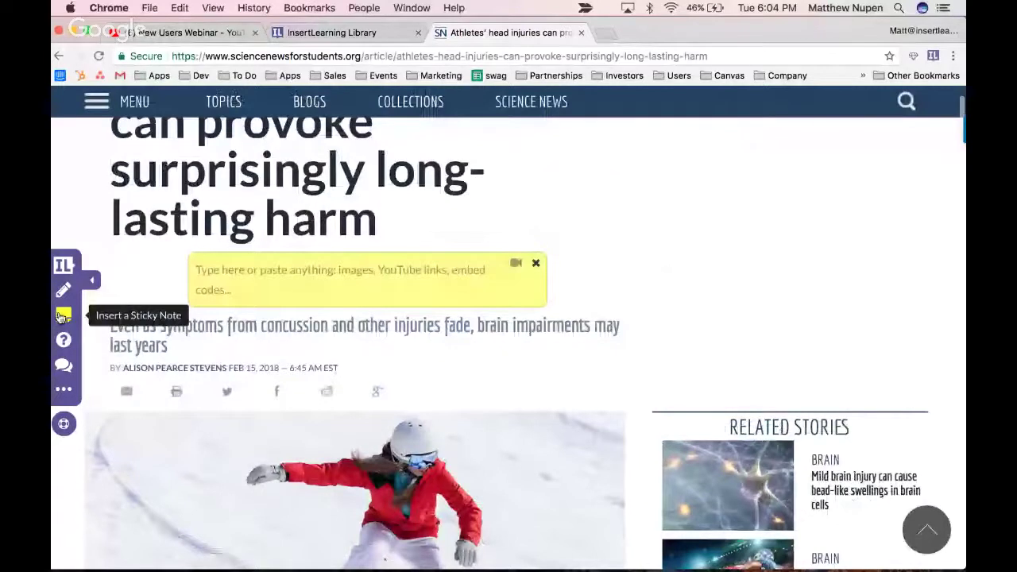
pyautogui.write('Instructions')
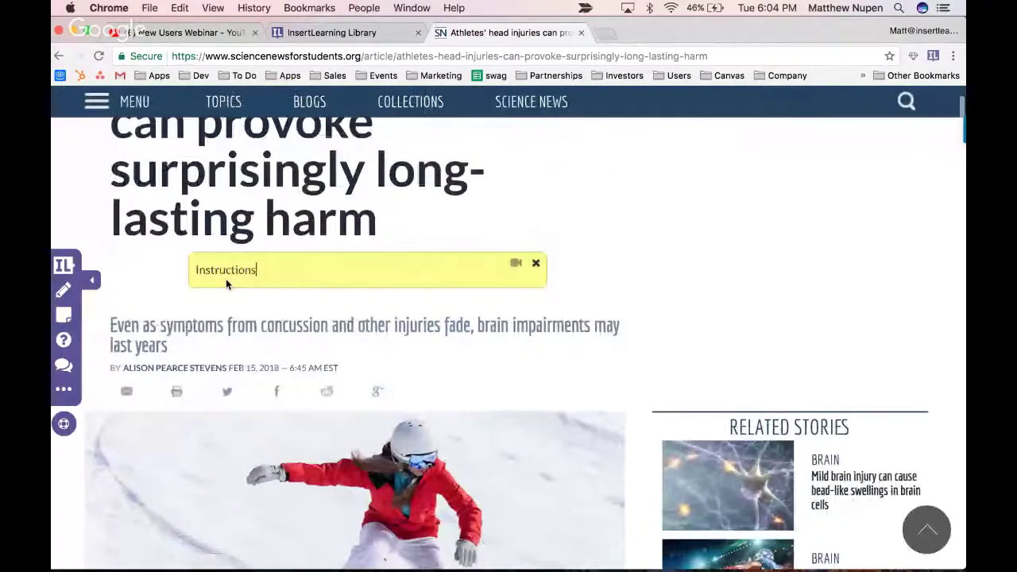
pyautogui.write(':')
pyautogui.press('Return')
pyautogui.write('Read the text and highlight')
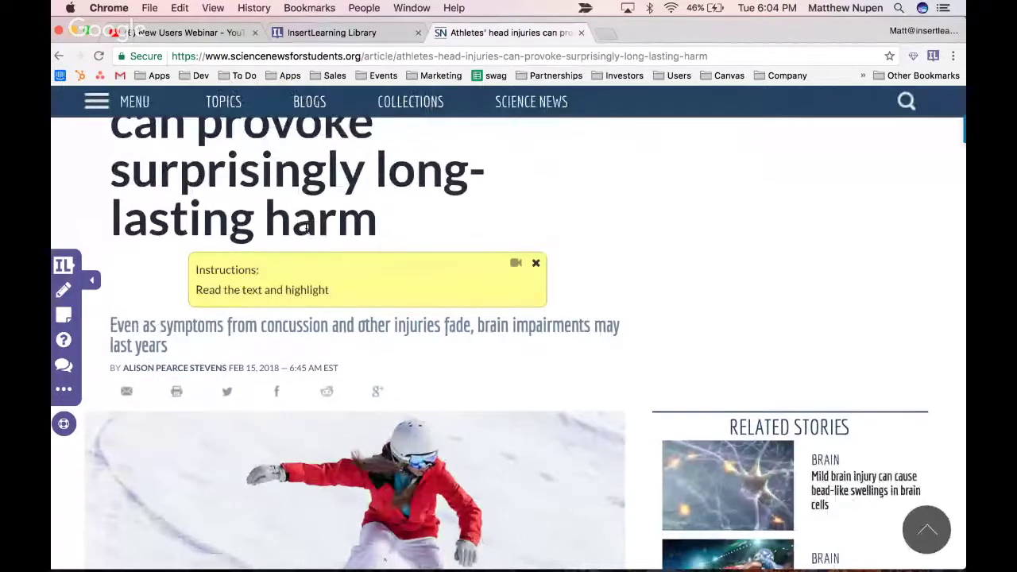
pyautogui.press('Return')
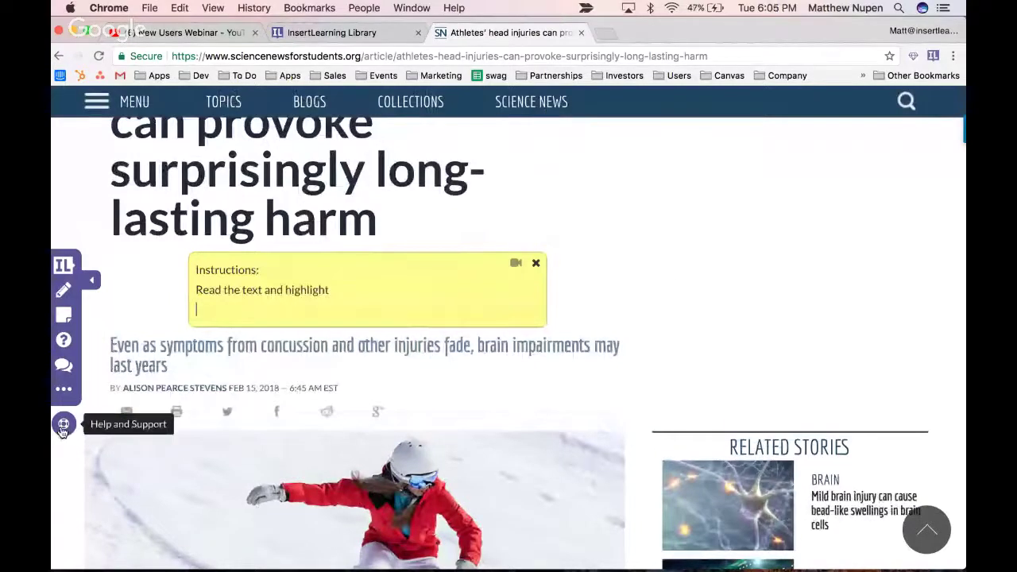
# - Select the Annotation Instructions for Students text from the help center templates, then close help
pyautogui.click(63, 426)
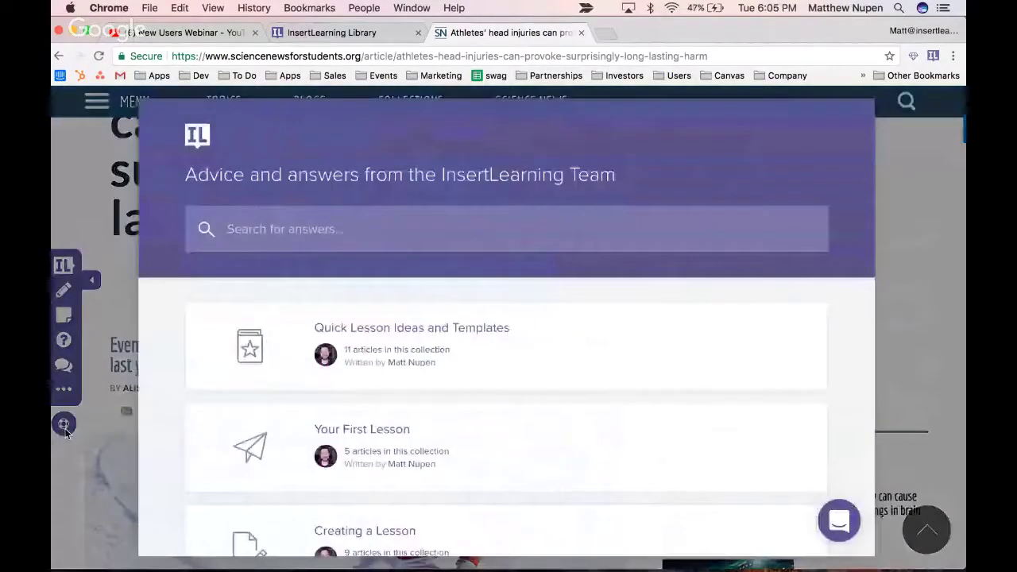
pyautogui.click(417, 331)
pyautogui.click(352, 400)
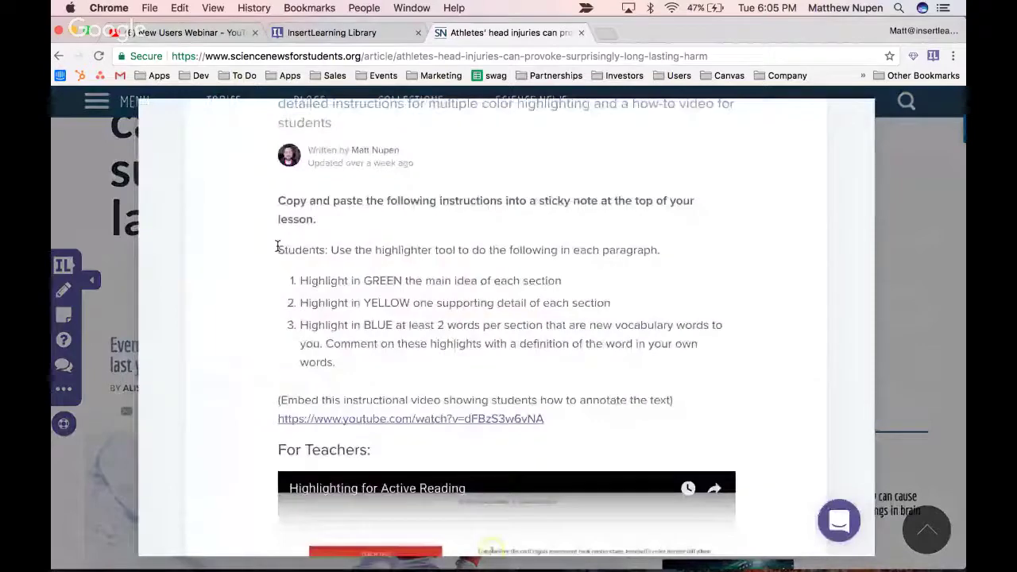
pyautogui.moveTo(278, 246); pyautogui.dragTo(340, 364)
pyautogui.press('super+c')
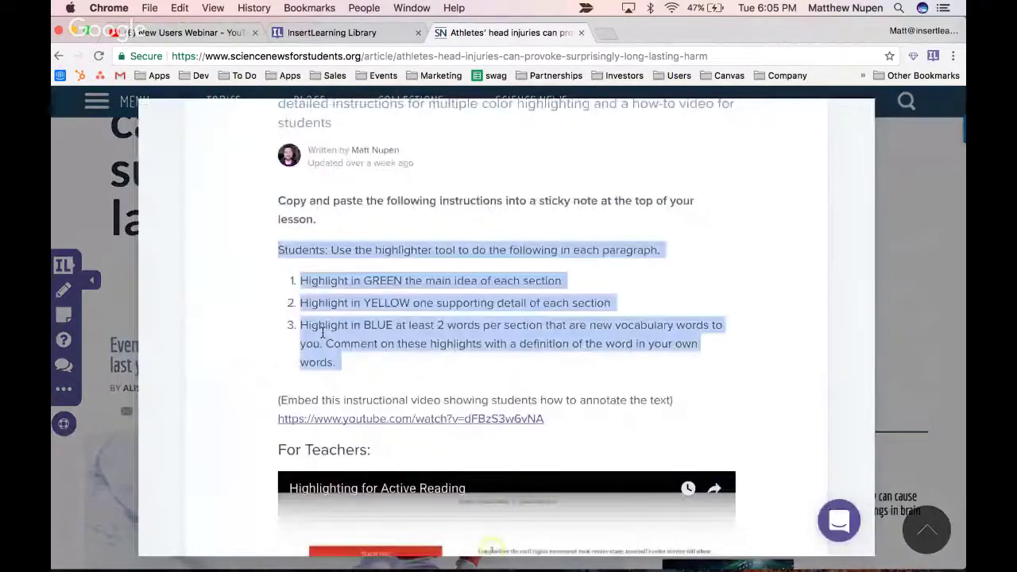
pyautogui.click(131, 390)
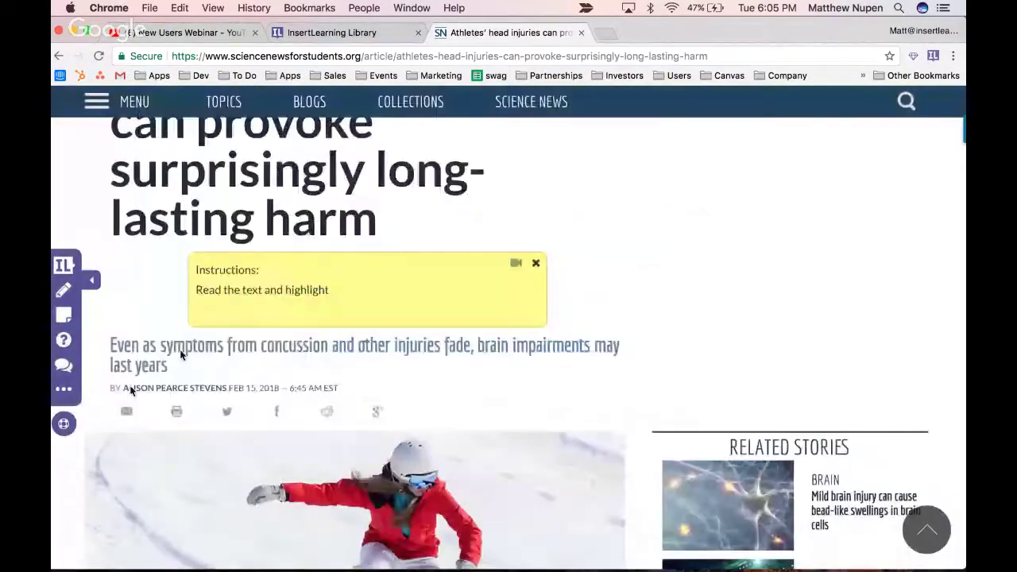
# - Paste the green, yellow and blue highlighting steps into the sticky note's empty line
pyautogui.click(228, 314)
pyautogui.press('super+v')
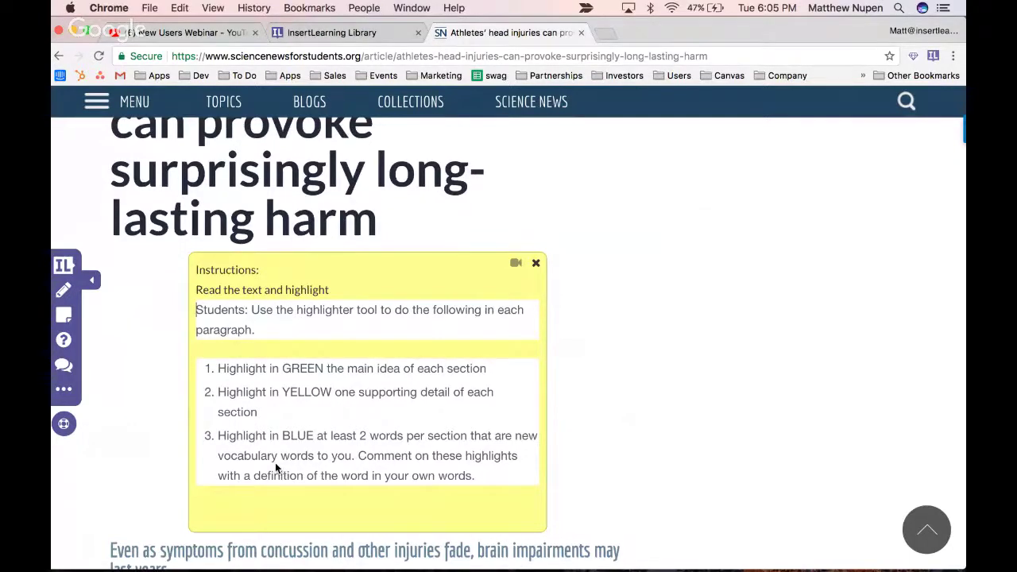
pyautogui.scroll(-1, 161, 408)
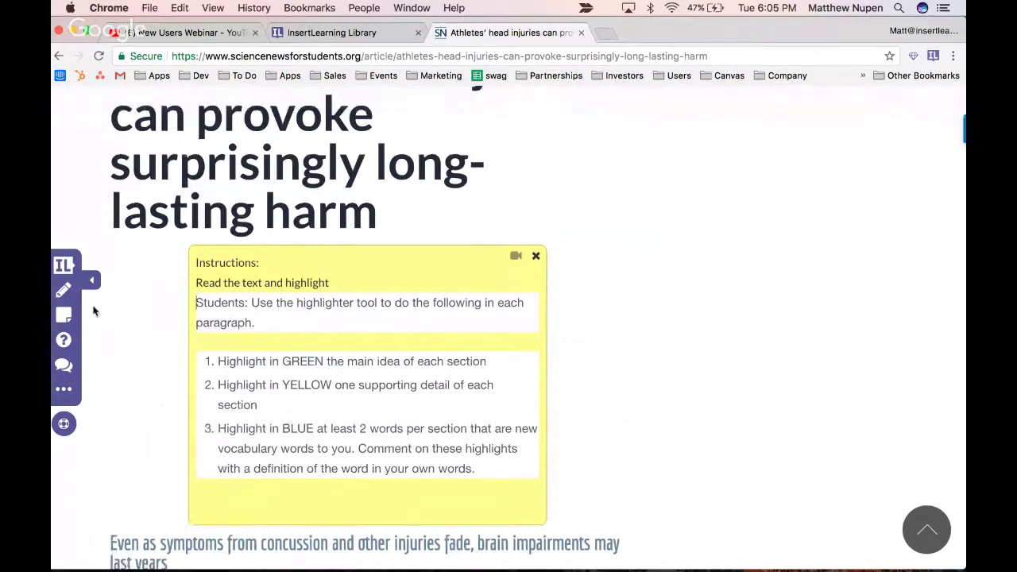
# - Assign the head injuries lesson to New User Webinar and return to the live stream tab
pyautogui.click(63, 266)
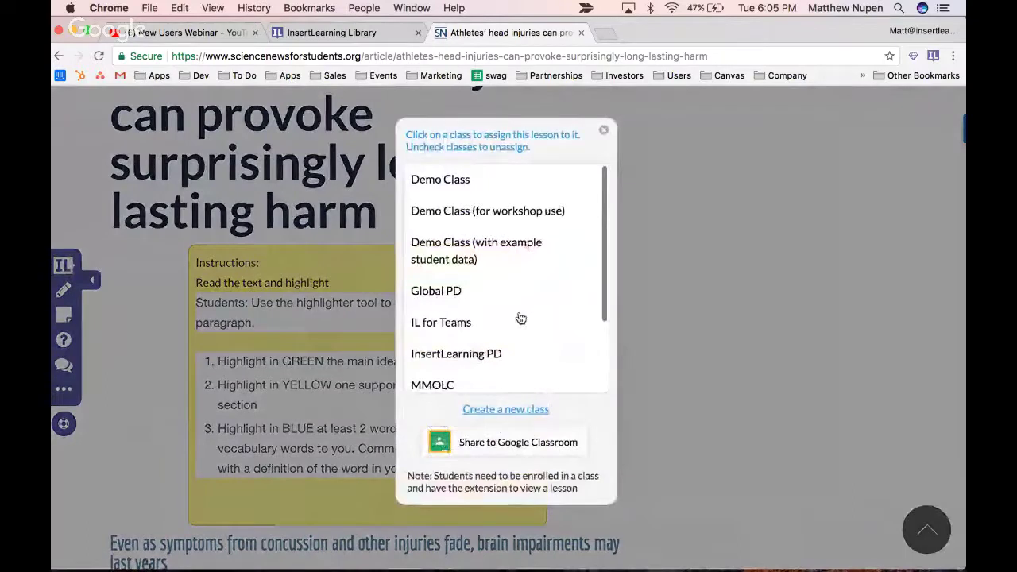
pyautogui.scroll(-3, 518, 318)
pyautogui.click(483, 319)
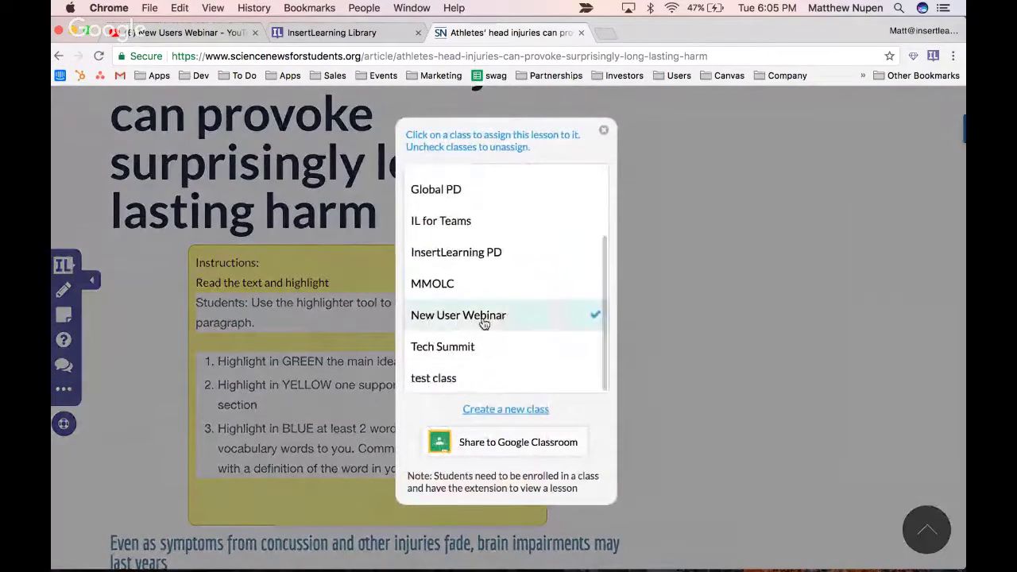
pyautogui.click(656, 317)
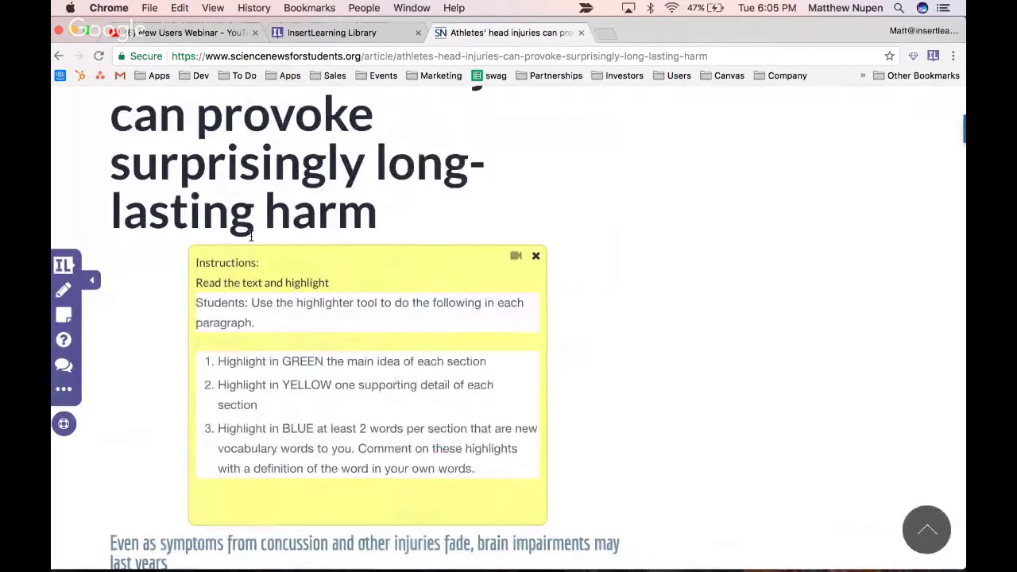
pyautogui.click(194, 32)
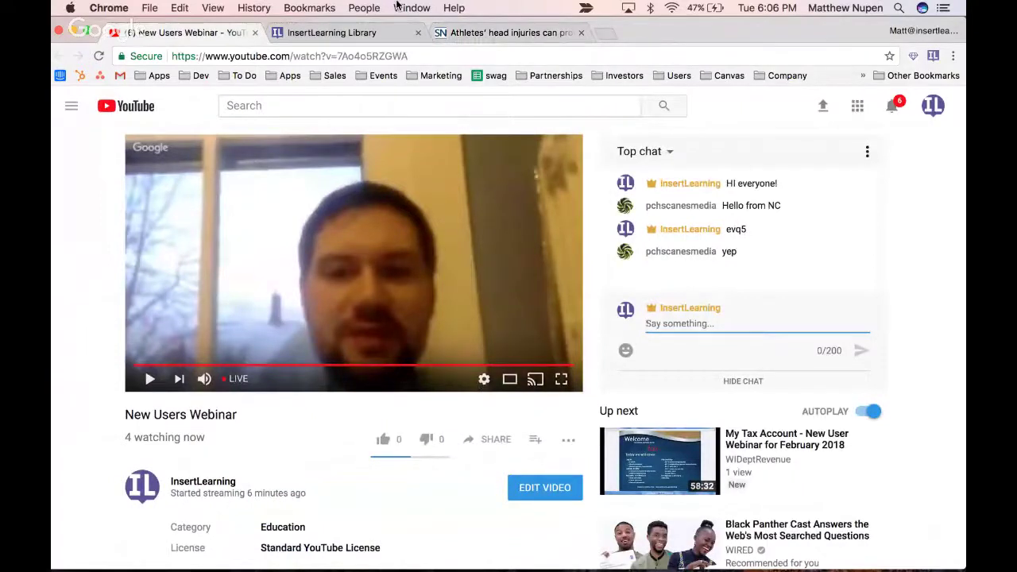
# - Confirm the lesson on the dashboard, then reload the article and re-enable InsertLearning
pyautogui.click(476, 33)
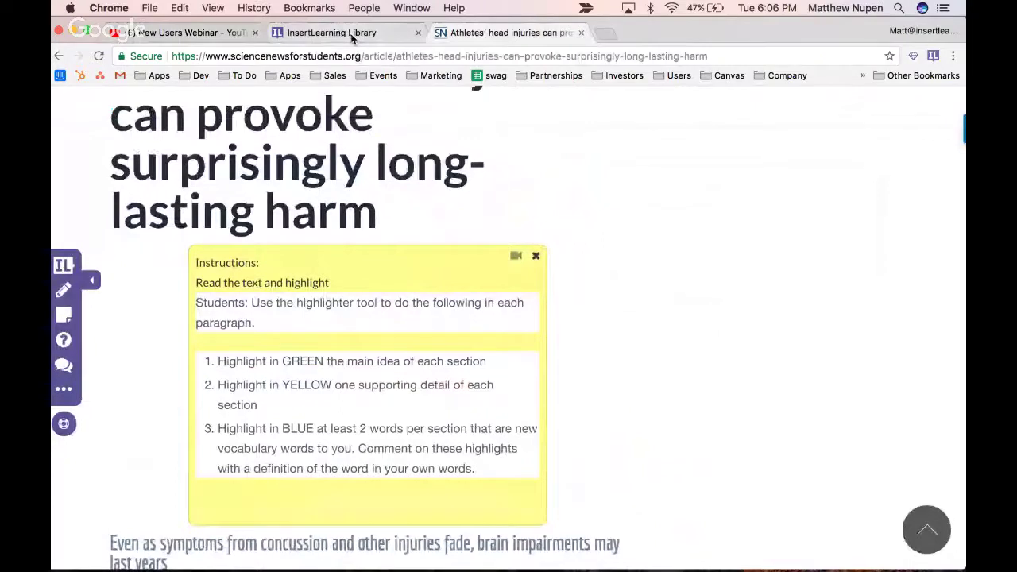
pyautogui.click(352, 34)
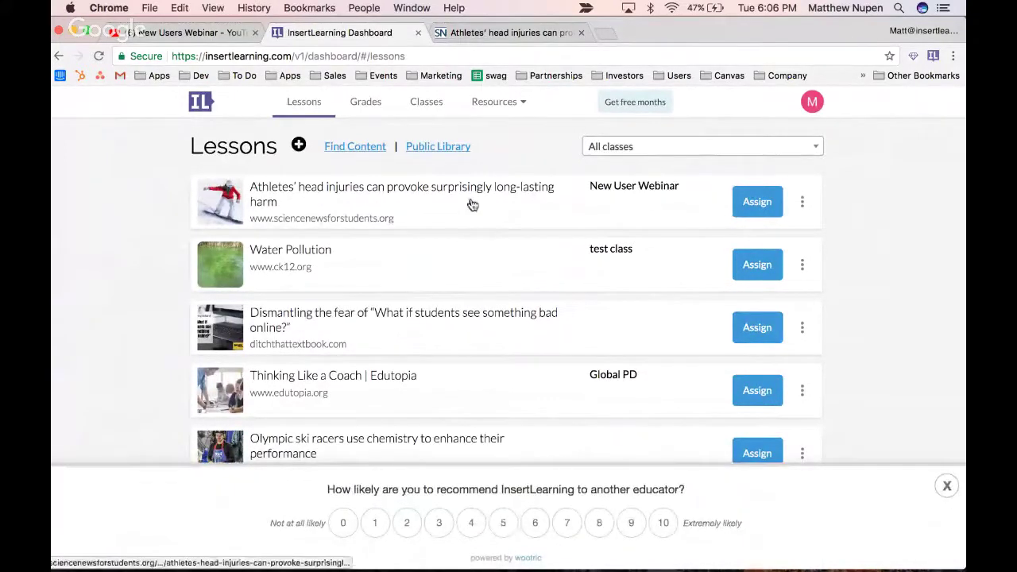
pyautogui.click(541, 29)
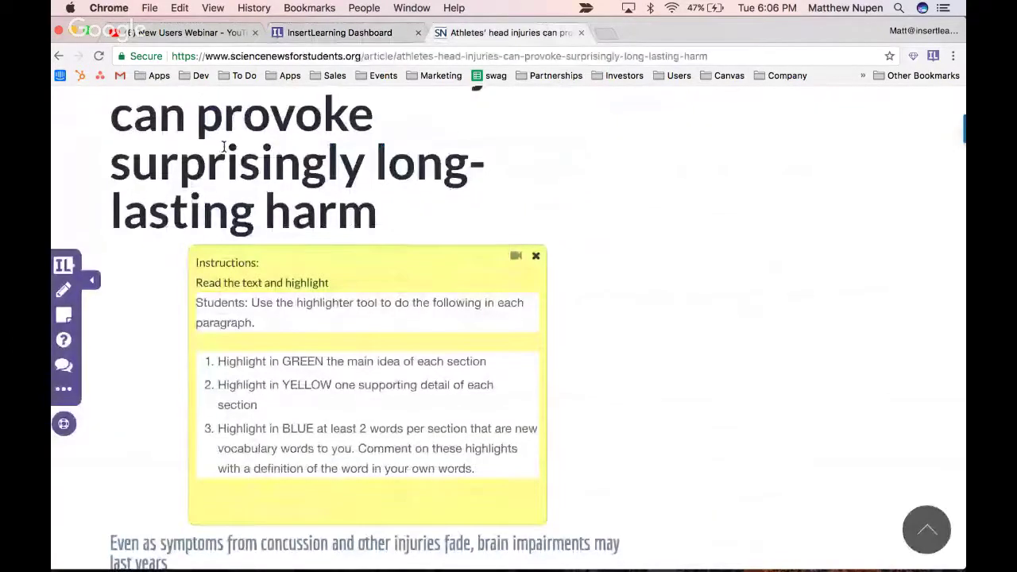
pyautogui.click(95, 58)
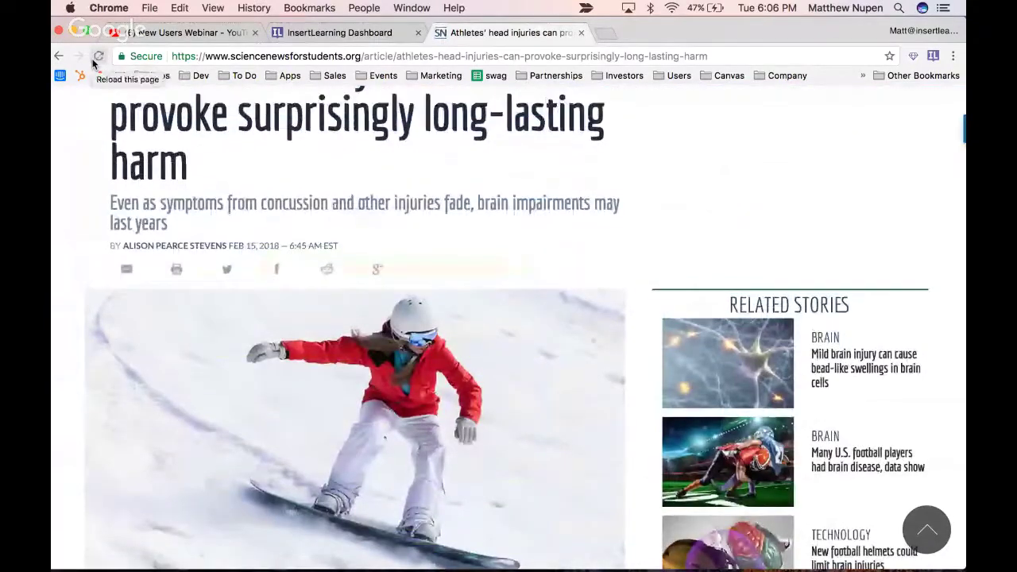
pyautogui.click(934, 57)
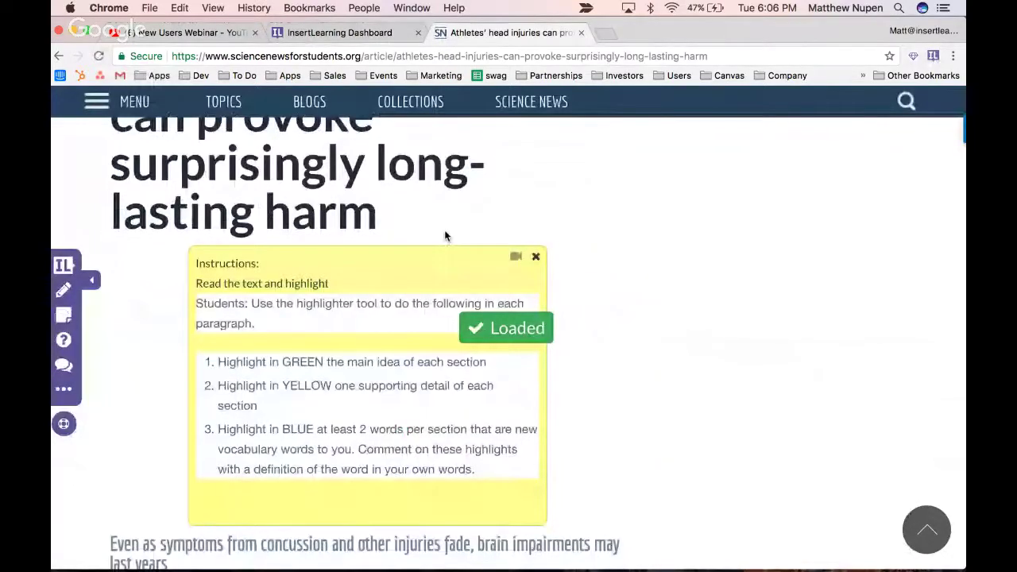
pyautogui.scroll(-3, 570, 302)
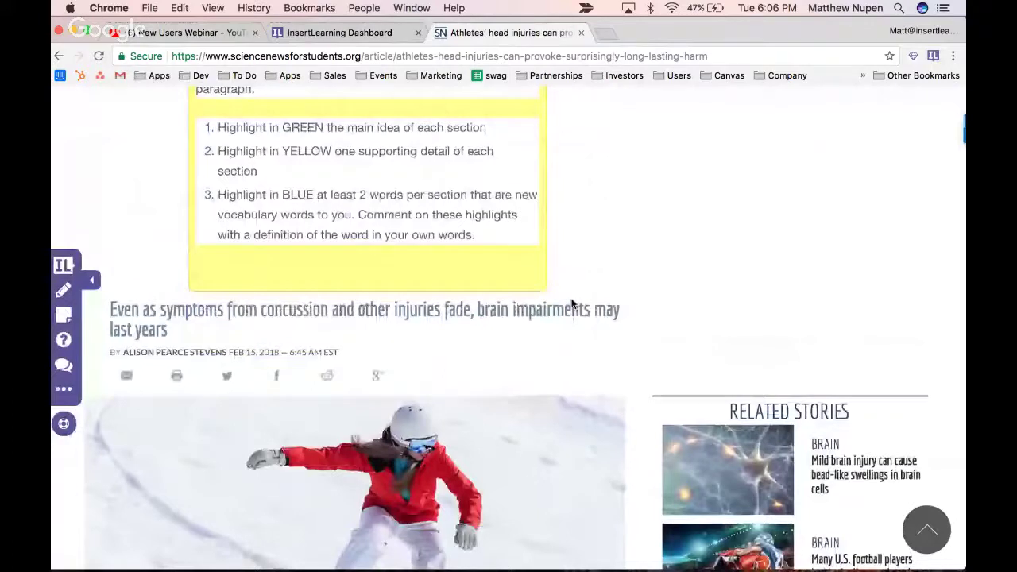
pyautogui.scroll(1, 571, 303)
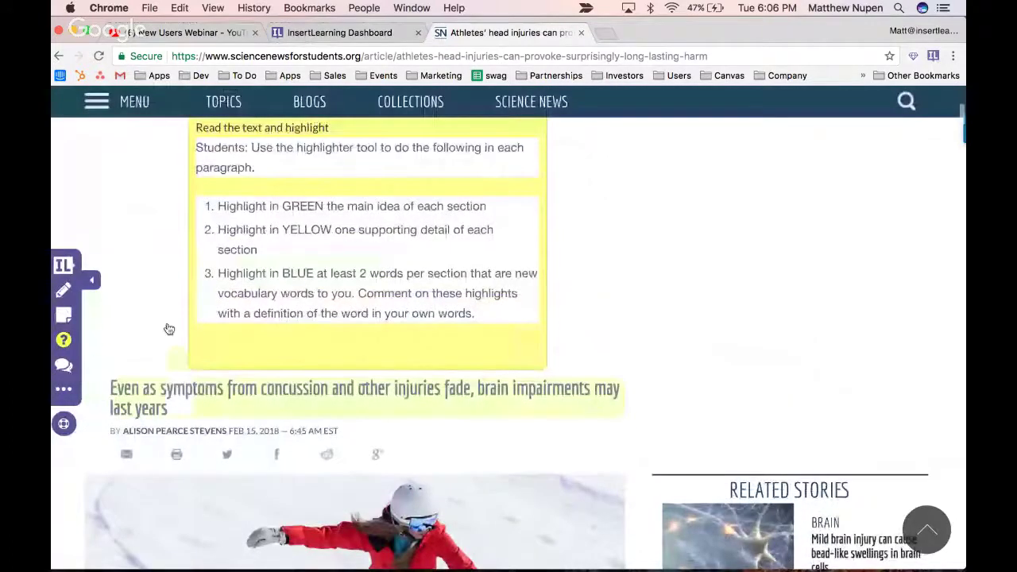
# - Place a question under the subheadline and read the Text Dependent Questions help template
pyautogui.click(168, 408)
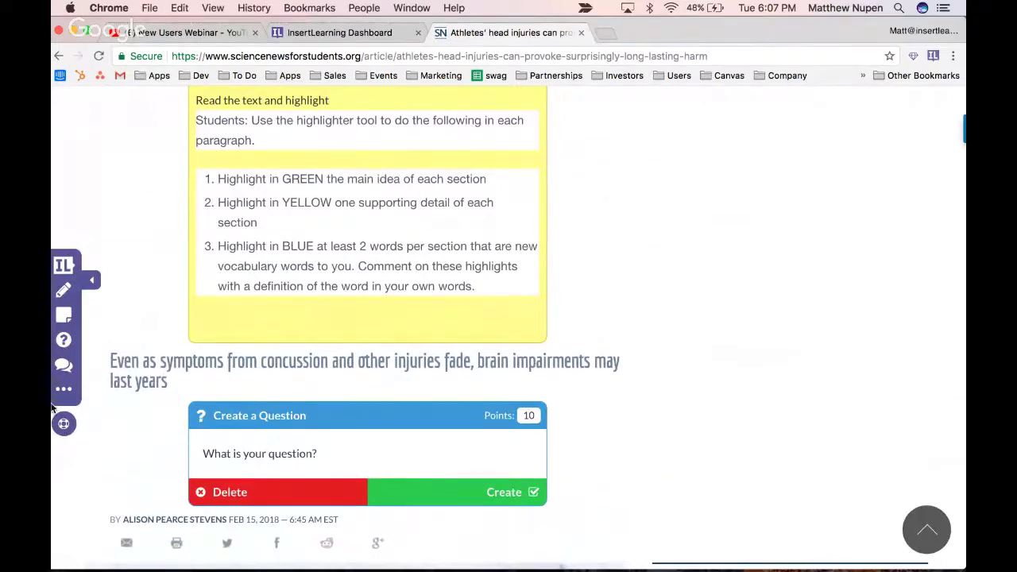
pyautogui.click(64, 425)
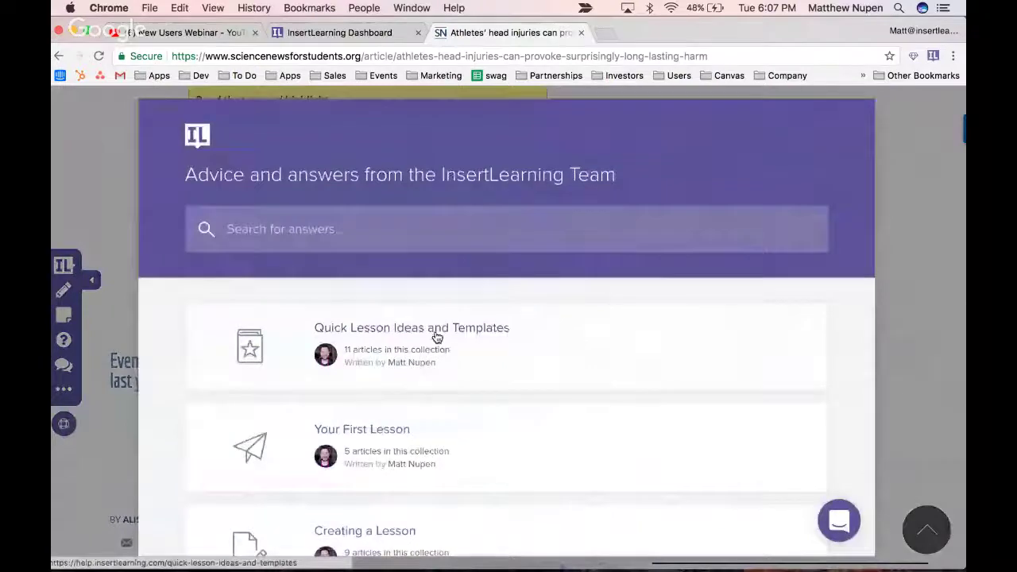
pyautogui.click(418, 343)
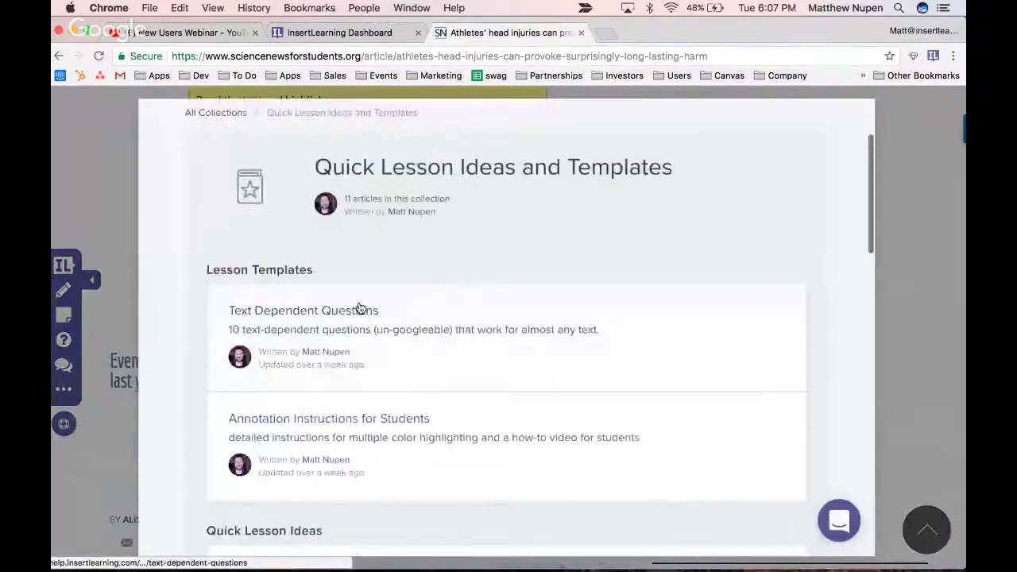
pyautogui.click(359, 309)
pyautogui.scroll(-3, 222, 318)
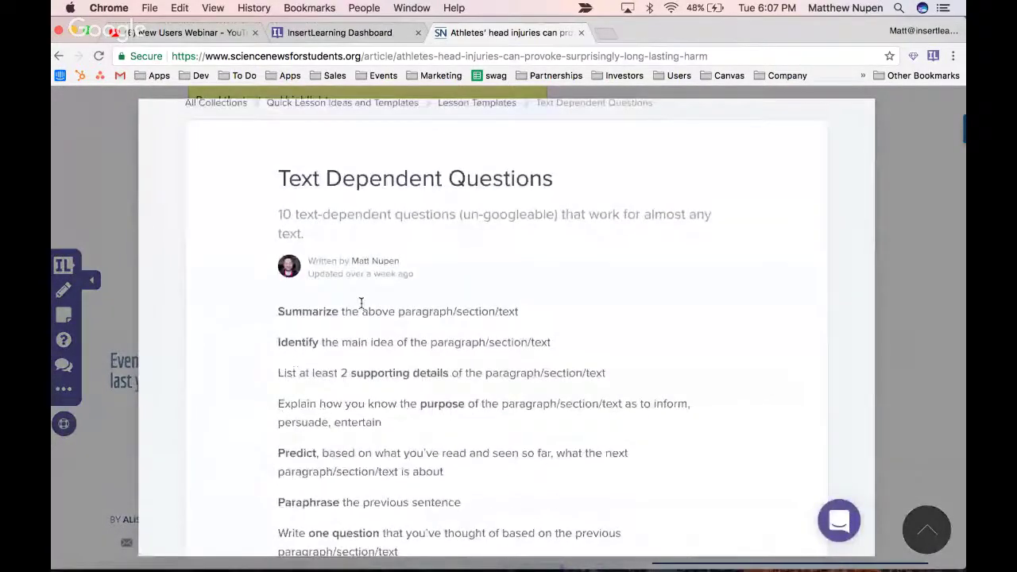
pyautogui.scroll(-2, 361, 303)
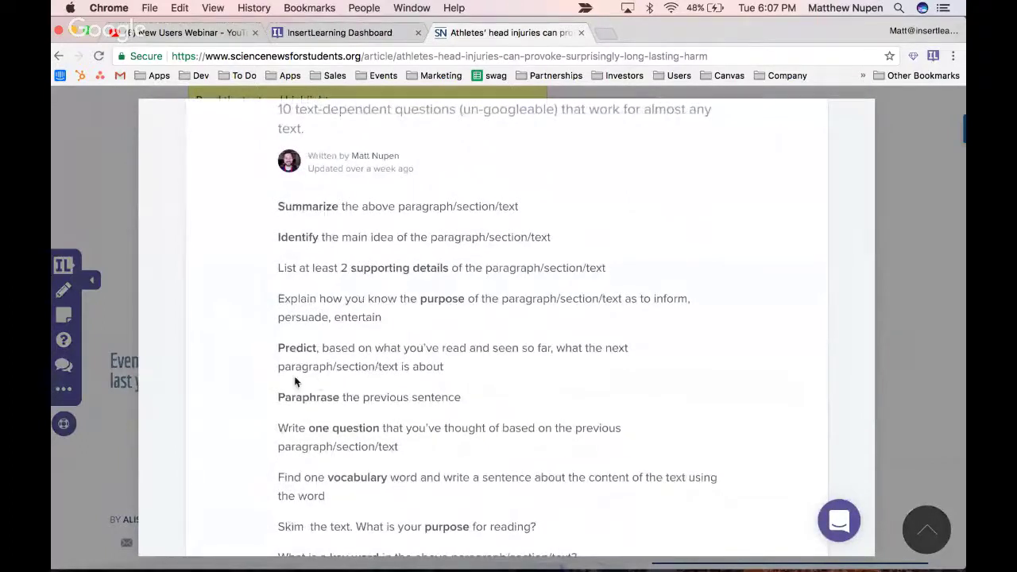
pyautogui.click(107, 435)
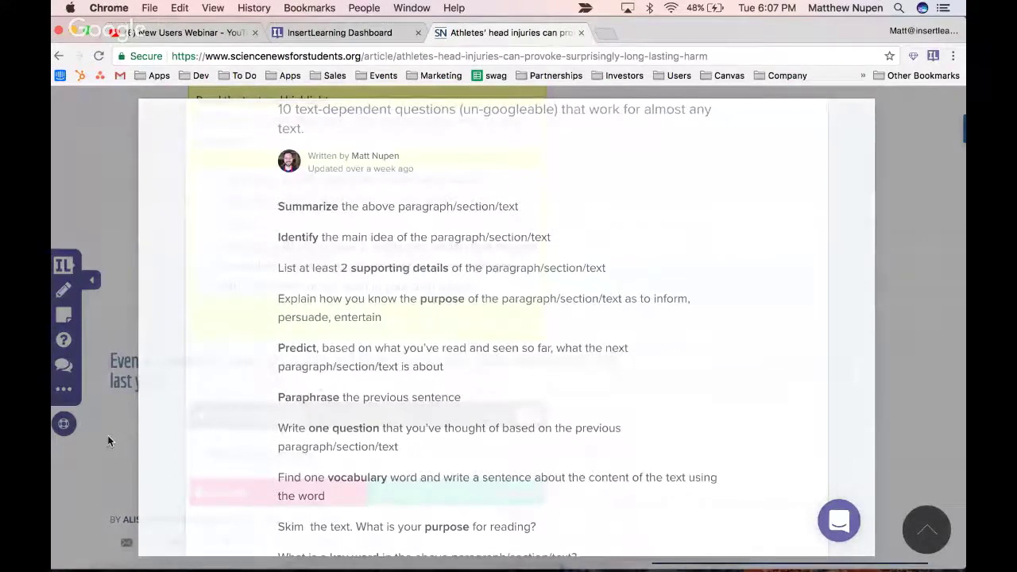
# - Save the question 'Predict what this article will be about' and check its answer area
pyautogui.click(278, 458)
pyautogui.write('Predict wha')
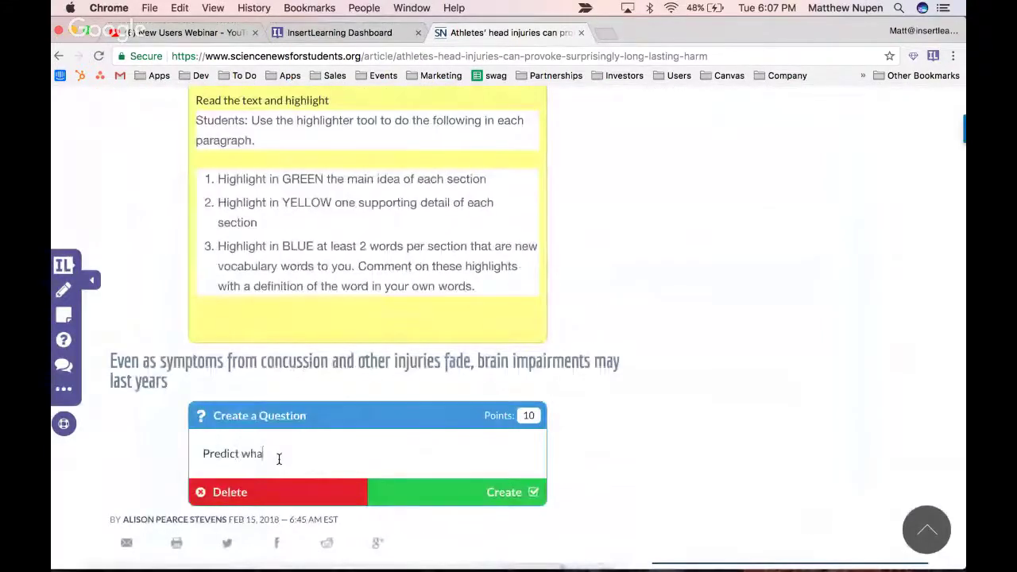
pyautogui.write('t this article will be about')
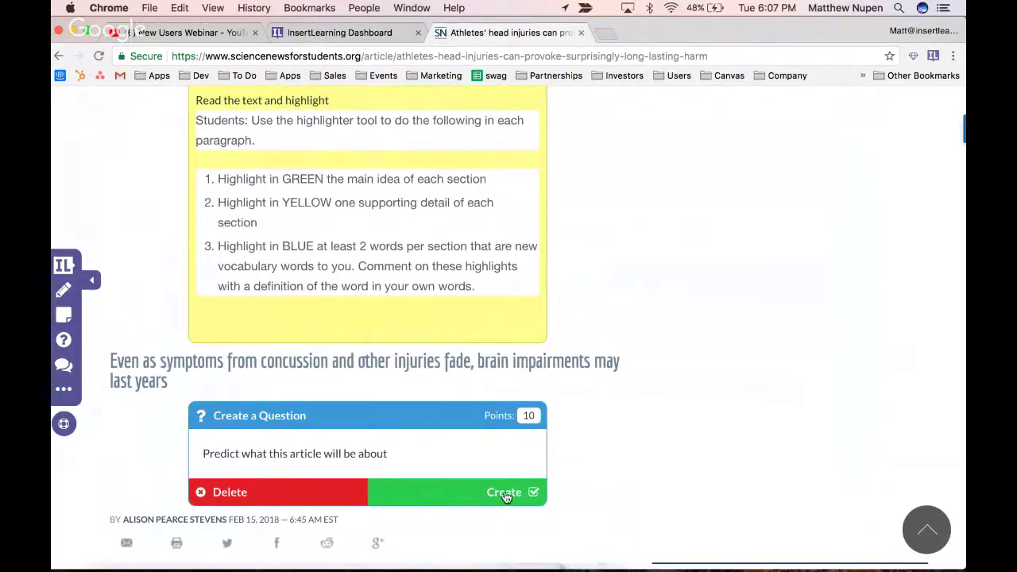
pyautogui.click(505, 494)
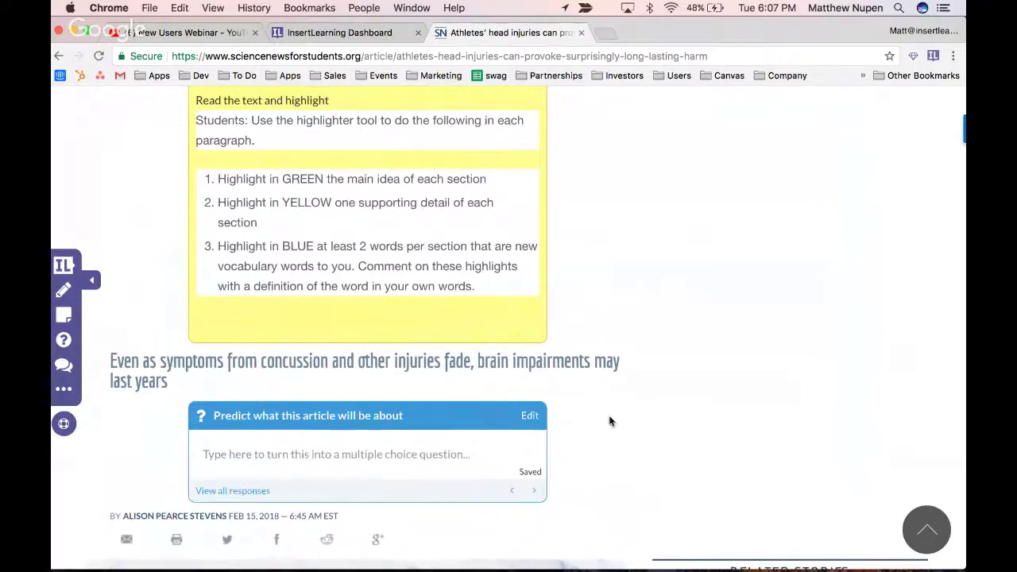
pyautogui.scroll(-1, 610, 421)
pyautogui.scroll(-5, 610, 422)
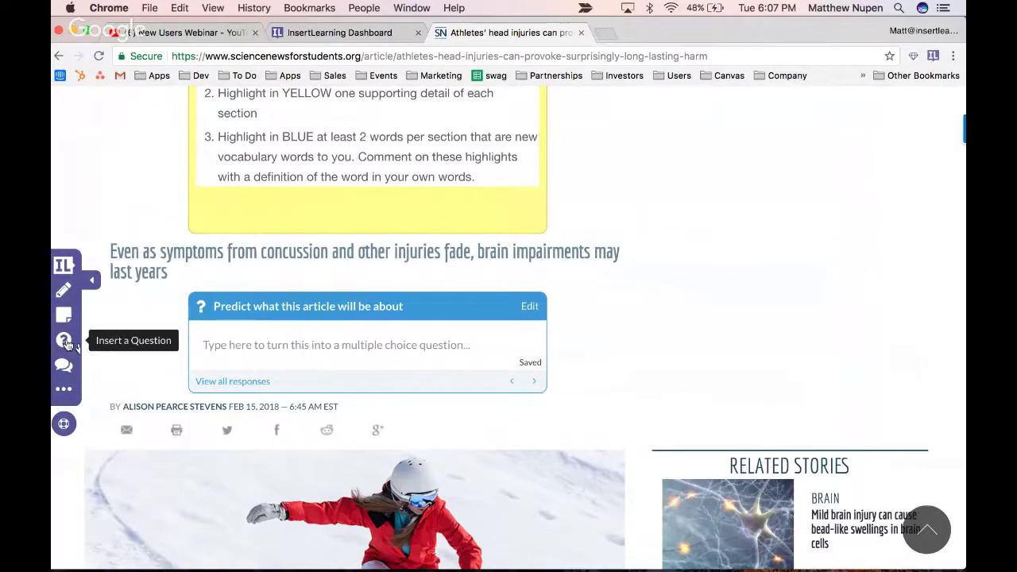
pyautogui.click(230, 344)
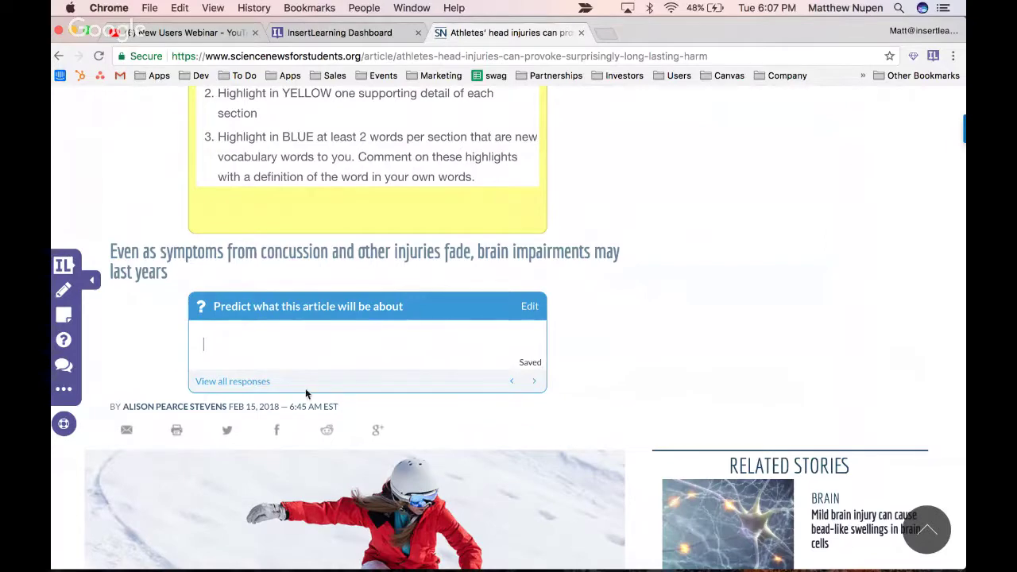
pyautogui.click(258, 382)
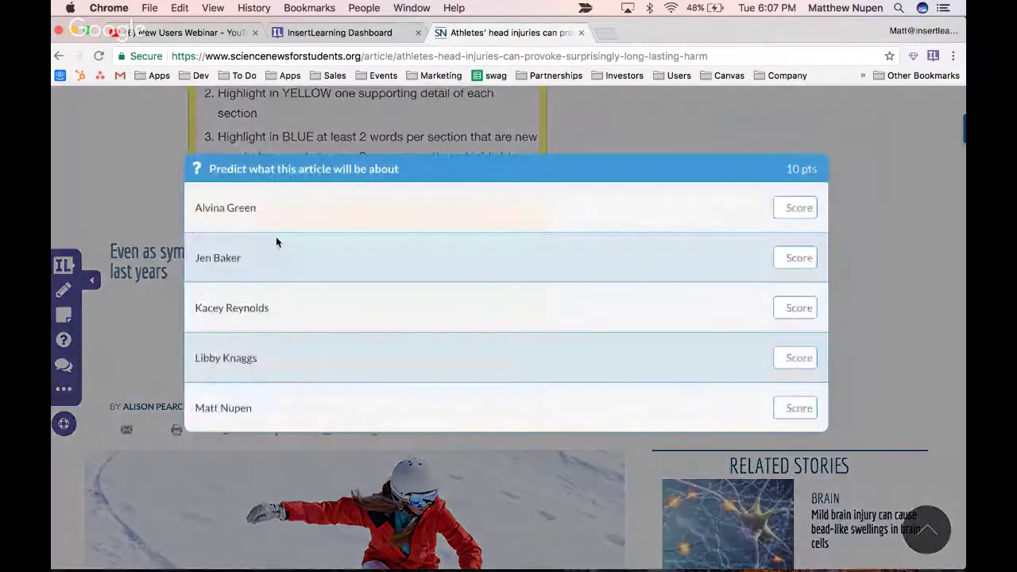
pyautogui.scroll(-2, 302, 275)
pyautogui.scroll(-1, 302, 275)
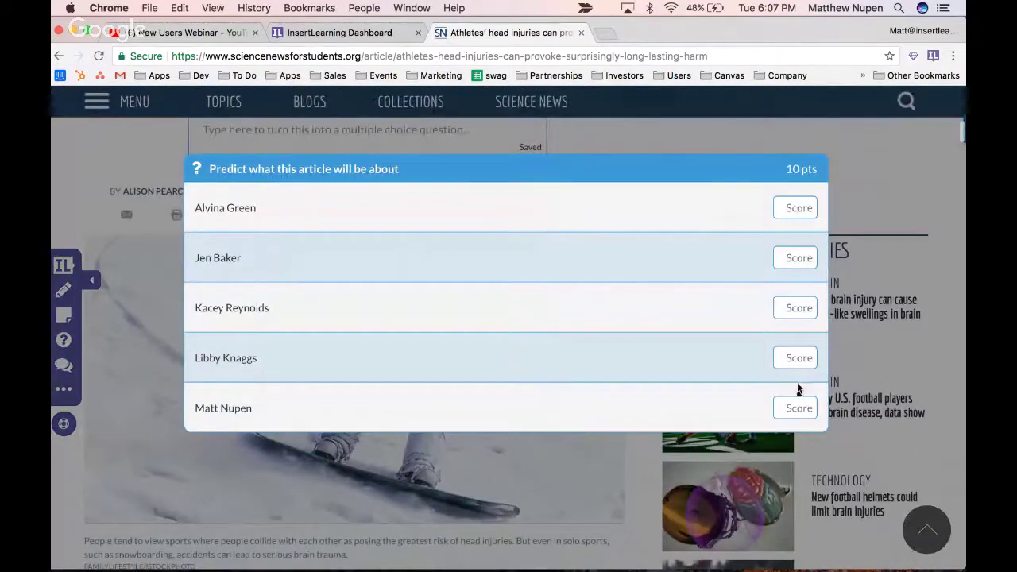
pyautogui.click(879, 209)
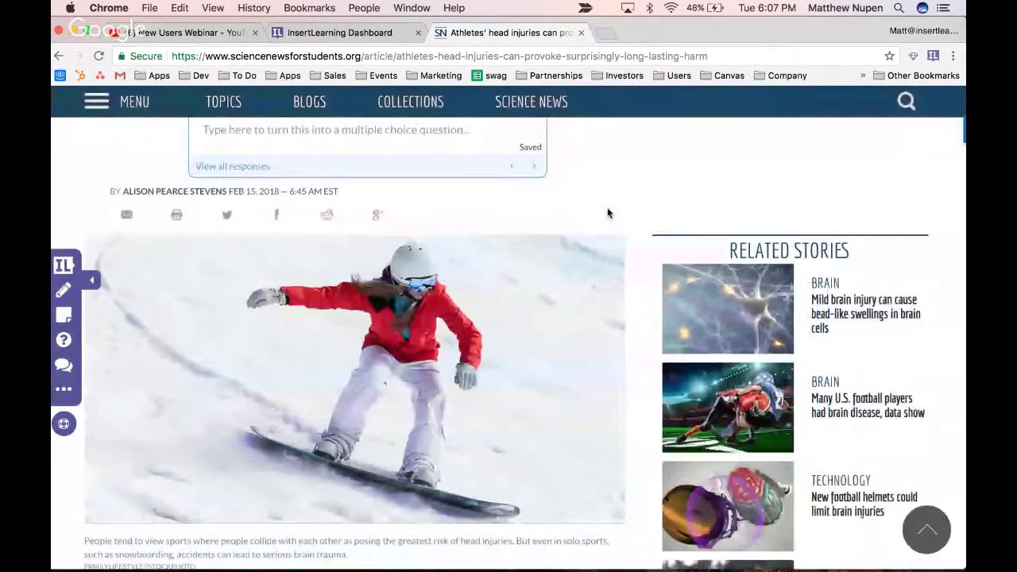
pyautogui.scroll(3, 608, 230)
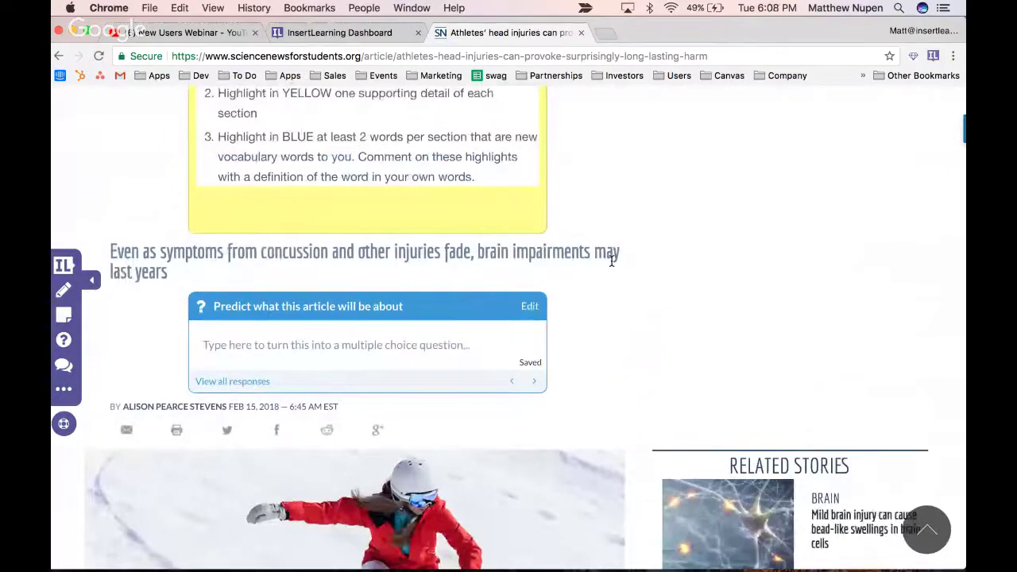
pyautogui.click(64, 339)
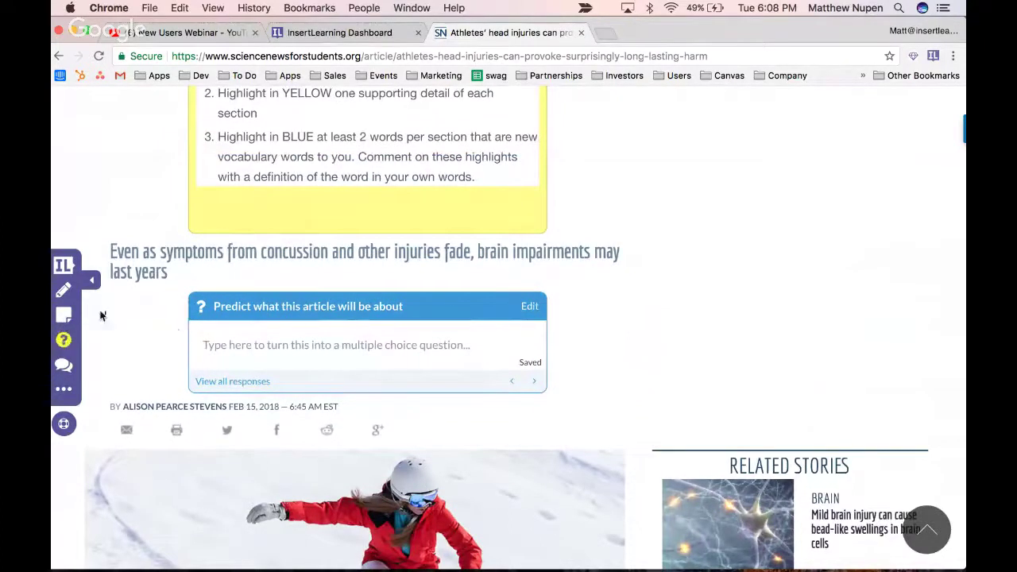
pyautogui.click(64, 339)
pyautogui.scroll(-1, 122, 365)
pyautogui.scroll(-2, 122, 364)
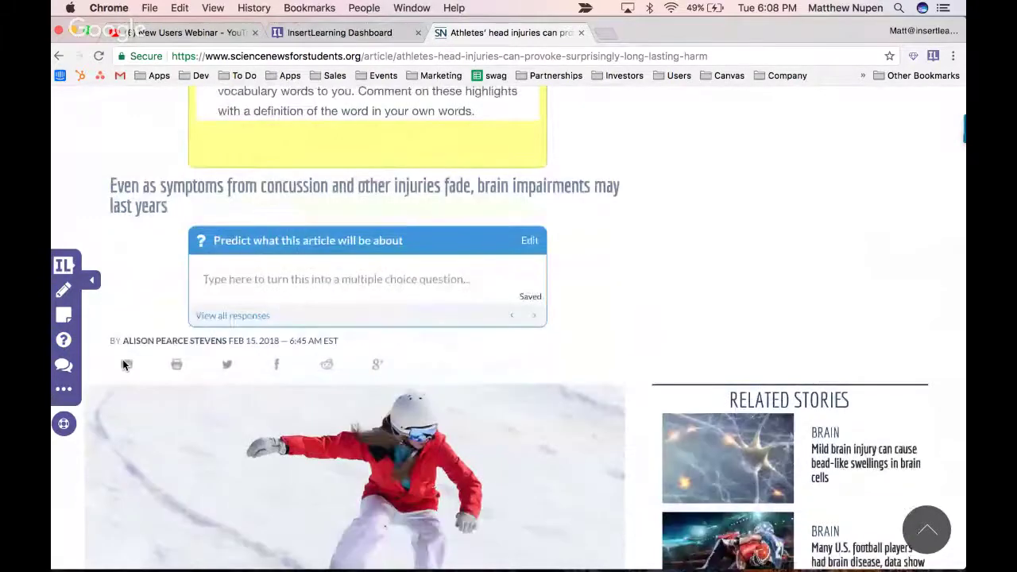
# - Post a discussion under the headline asking 'Have you or anyone you know had a concussion?'
pyautogui.scroll(2, 125, 364)
pyautogui.click(64, 364)
pyautogui.click(130, 327)
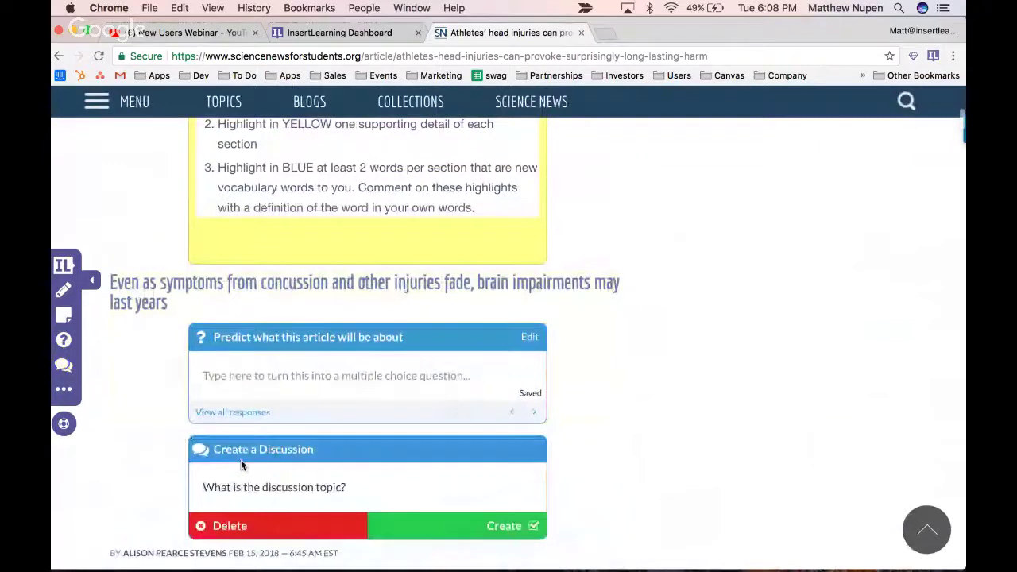
pyautogui.write('Do you')
pyautogui.press('BackSpace')
pyautogui.press('BackSpace')
pyautogui.press('BackSpace')
pyautogui.press('BackSpace')
pyautogui.press('BackSpace')
pyautogui.press('BackSpace')
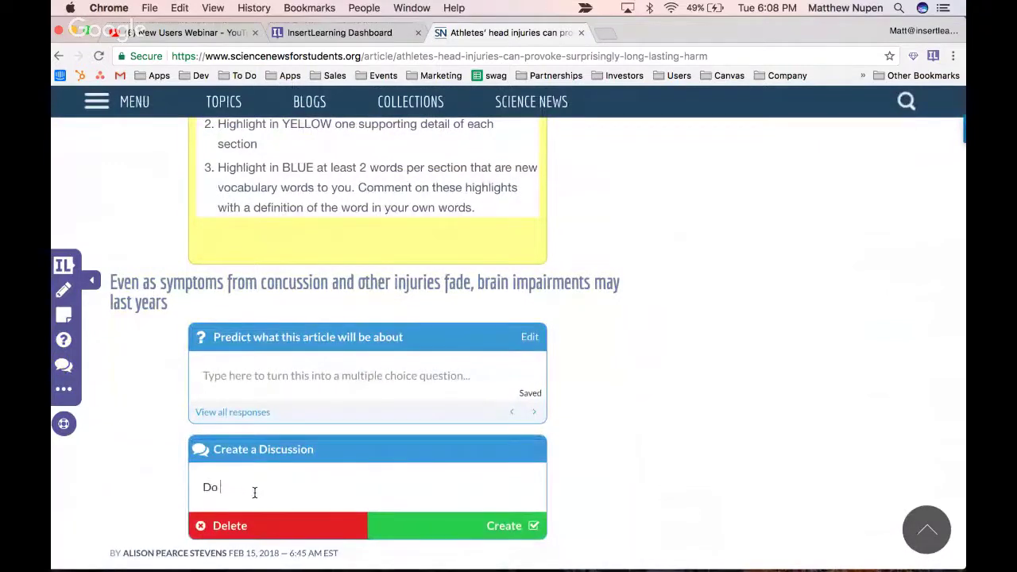
pyautogui.write('Have you rea anyone')
pyautogui.press('BackSpace')
pyautogui.press('BackSpace')
pyautogui.press('BackSpace')
pyautogui.press('BackSpace')
pyautogui.press('BackSpace')
pyautogui.write('nyone you know ha')
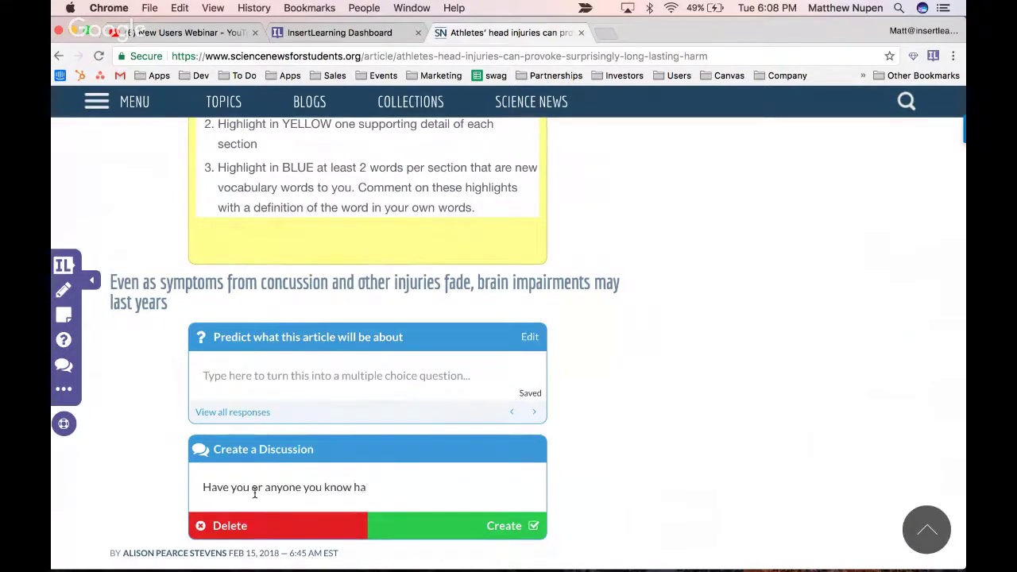
pyautogui.write('ve had a cu')
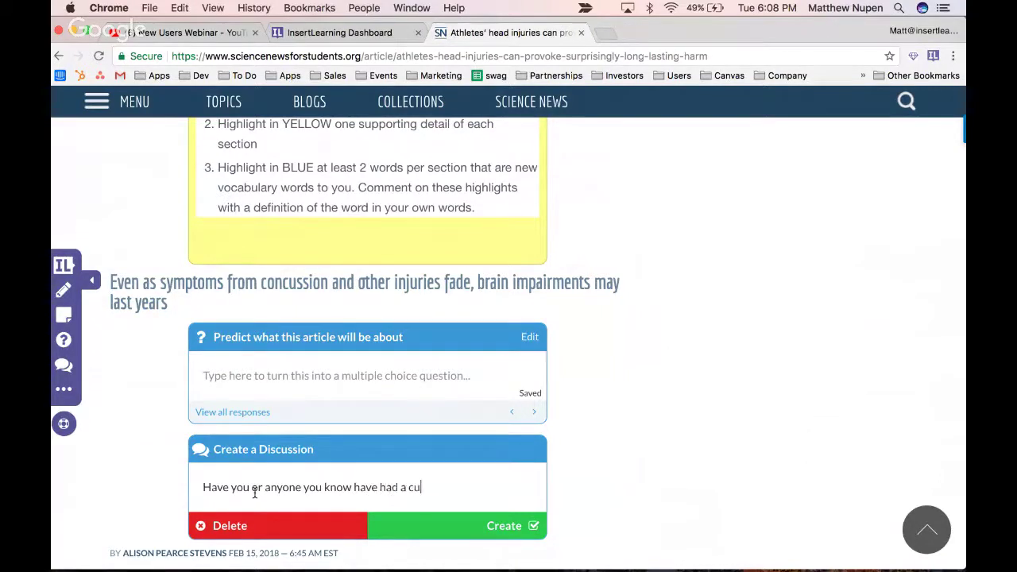
pyautogui.press('BackSpace')
pyautogui.write('oncus')
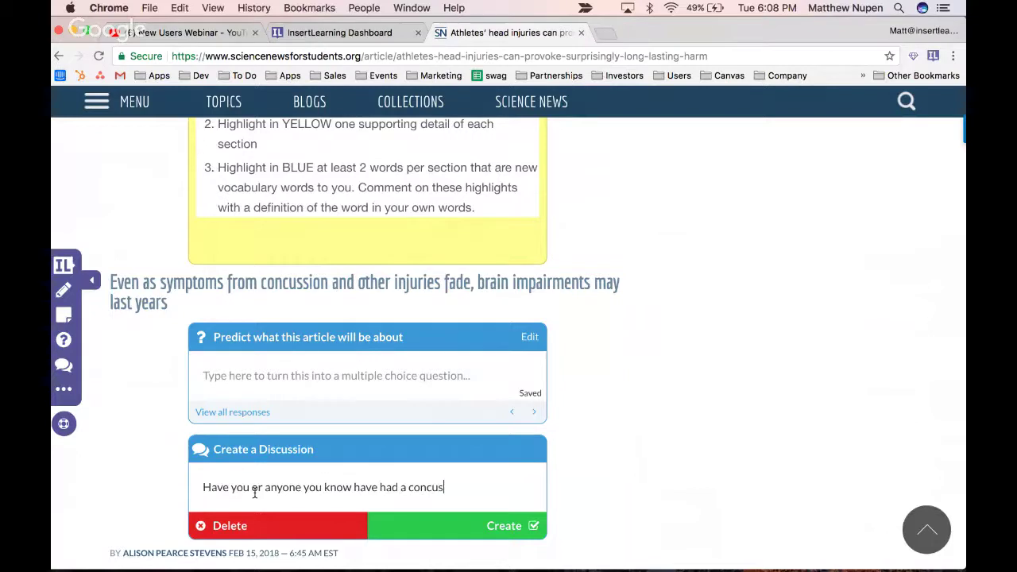
pyautogui.write('sion?')
pyautogui.write('?')
pyautogui.click(496, 526)
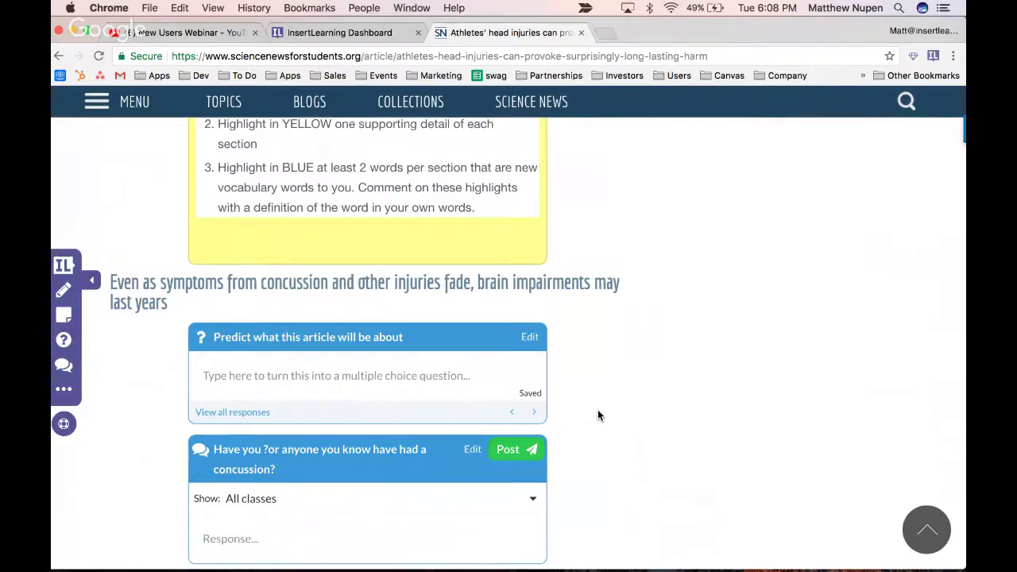
pyautogui.scroll(-1, 597, 415)
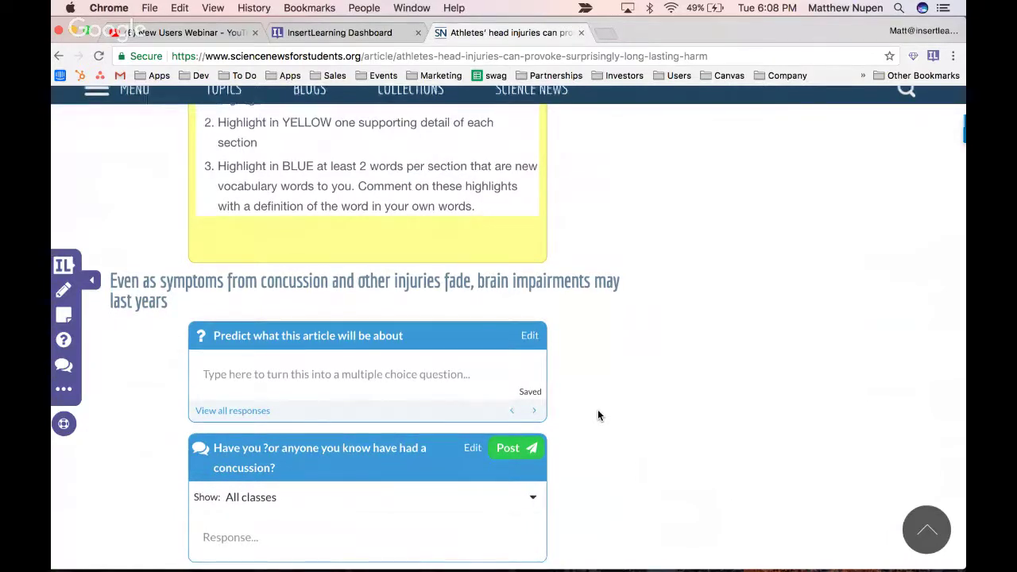
pyautogui.scroll(-3, 597, 414)
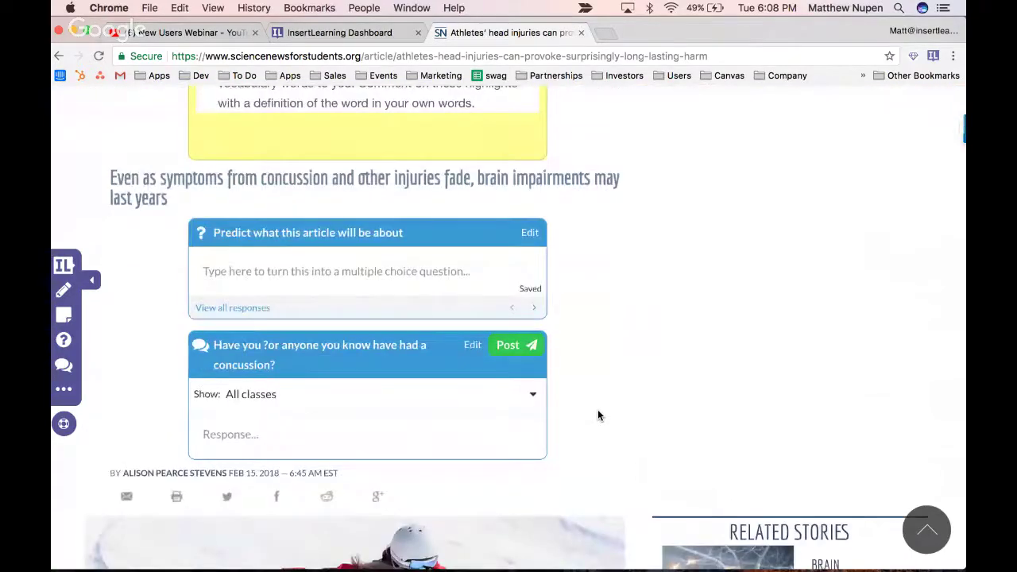
pyautogui.scroll(-5, 597, 414)
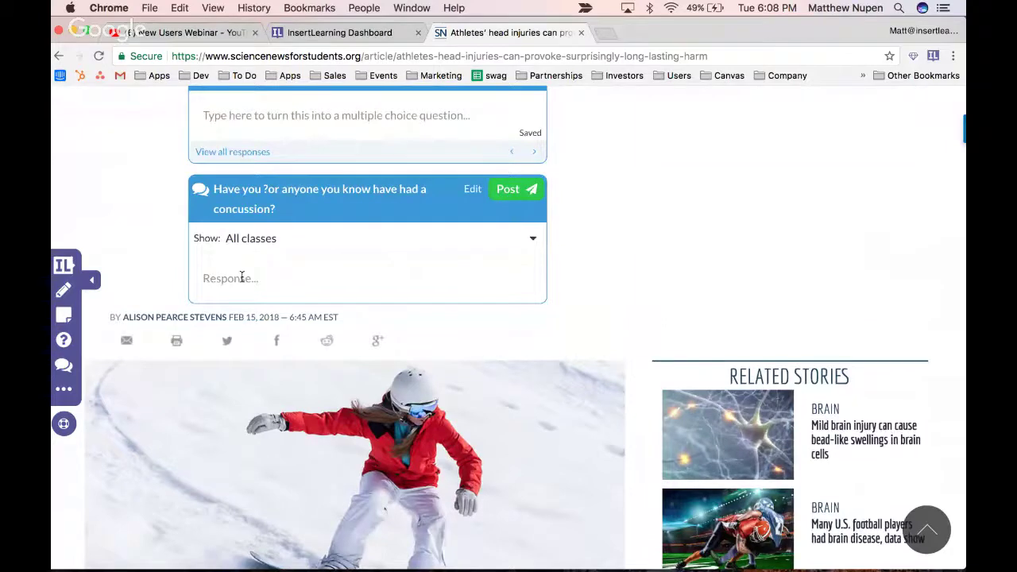
pyautogui.scroll(1, 170, 263)
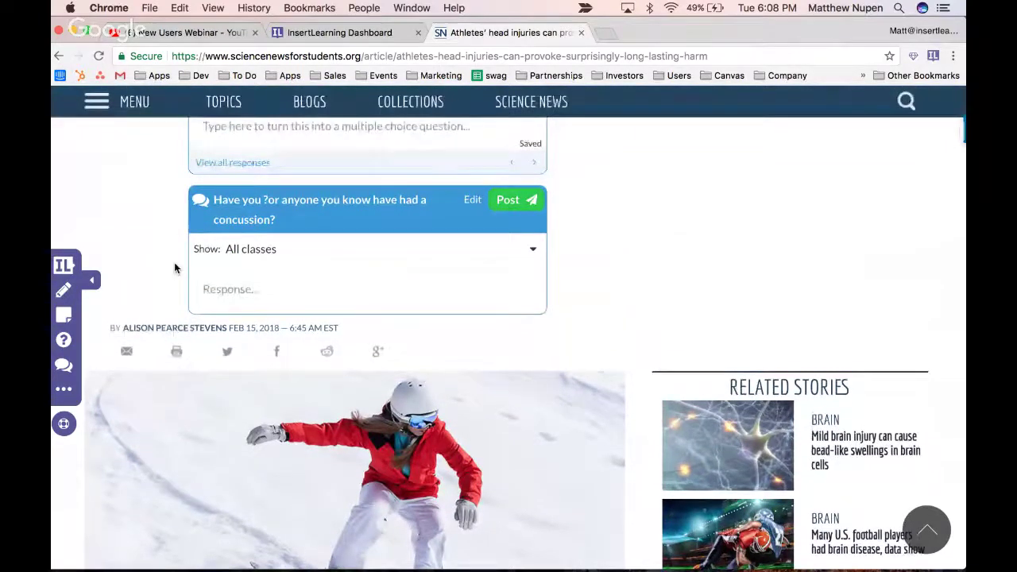
pyautogui.scroll(-3, 174, 267)
pyautogui.press('super+1')
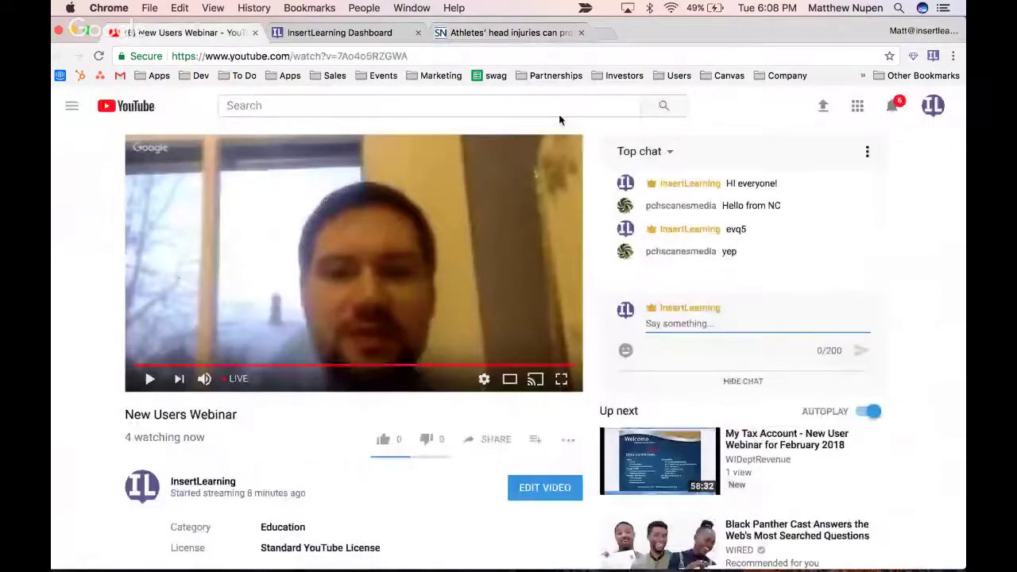
pyautogui.click(531, 35)
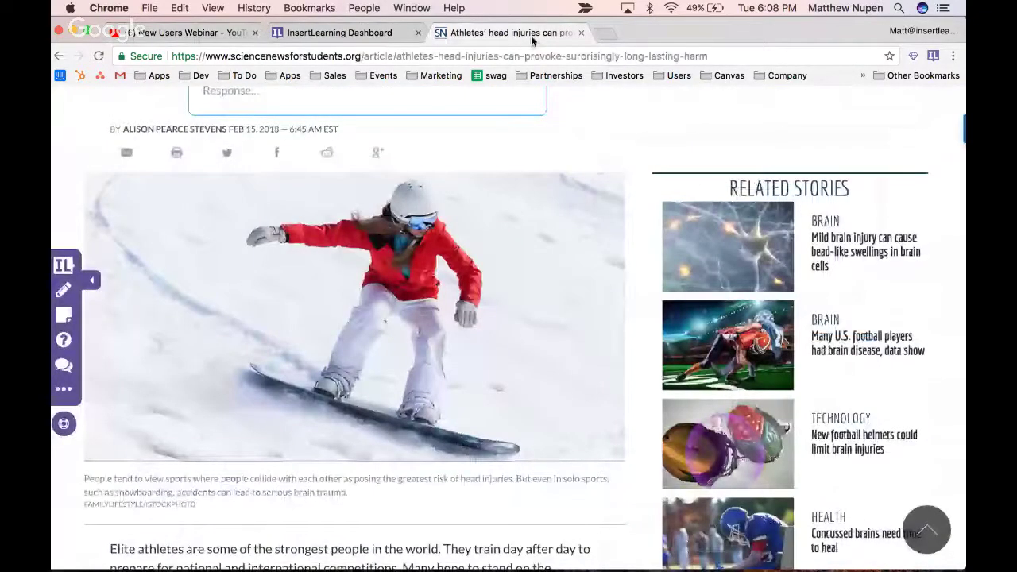
pyautogui.scroll(-9, 585, 291)
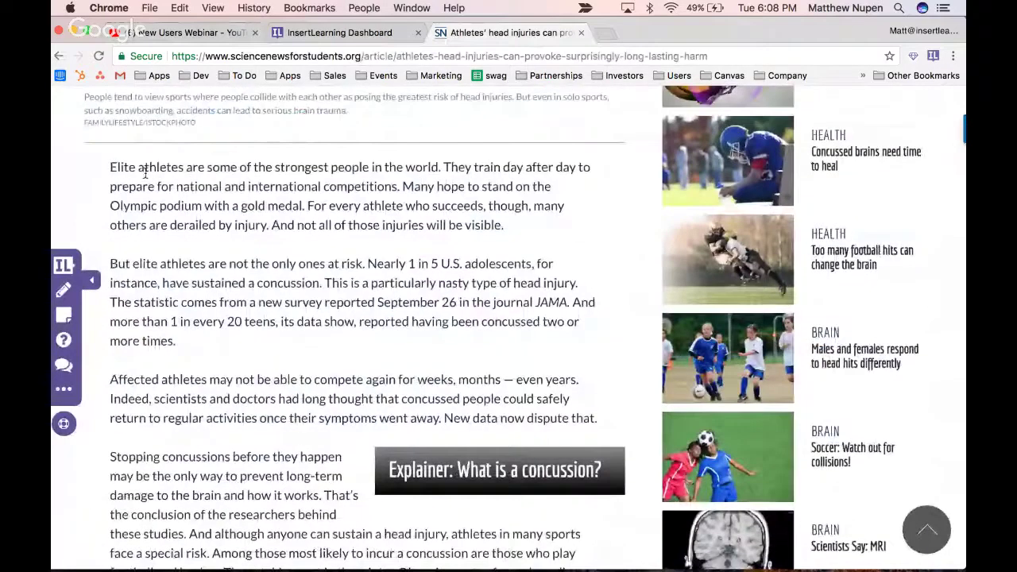
# - Add the help article's 'Summarize the above paragraph' question below the 'But elite athletes' paragraph
pyautogui.click(66, 341)
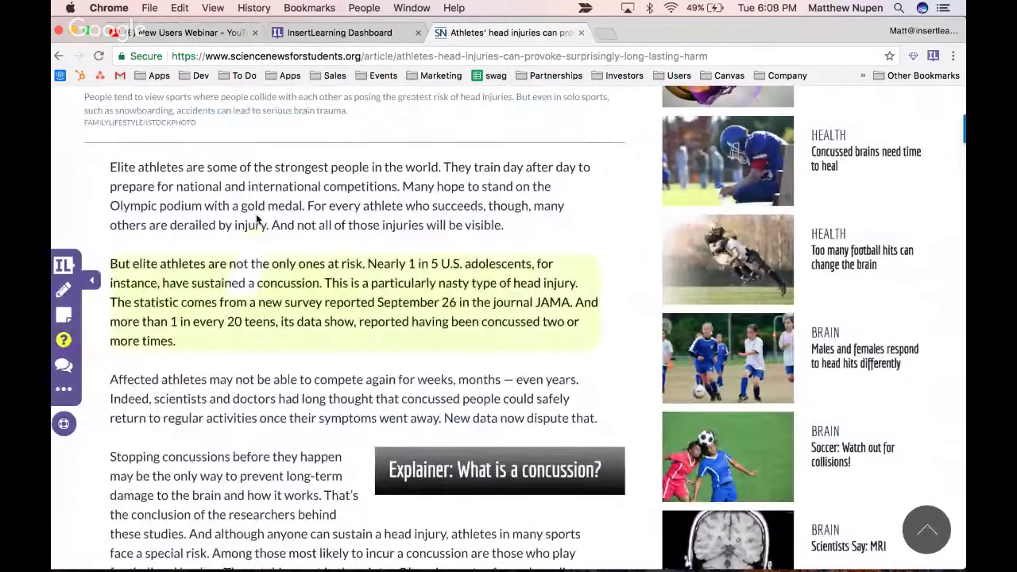
pyautogui.click(251, 289)
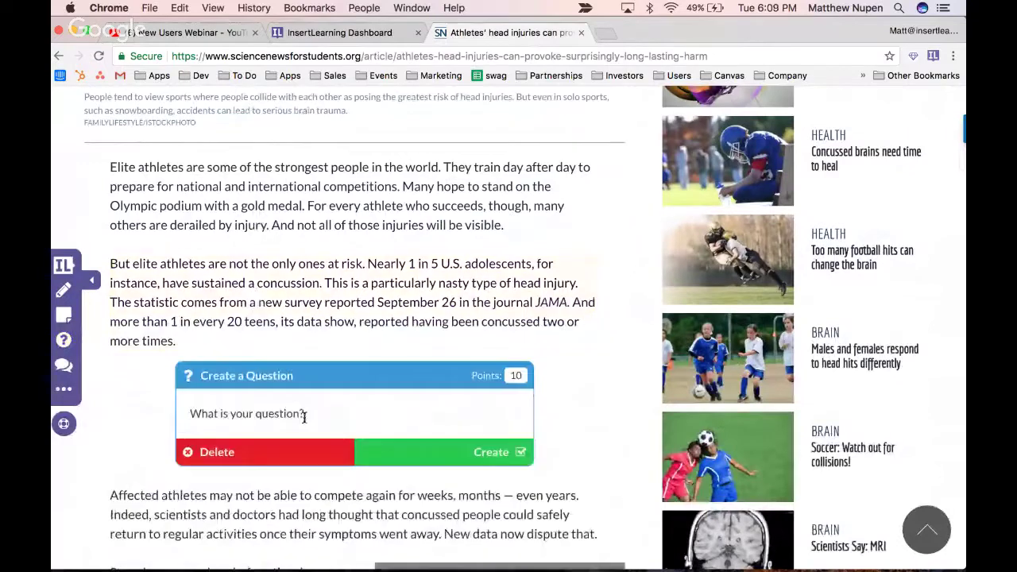
pyautogui.click(64, 425)
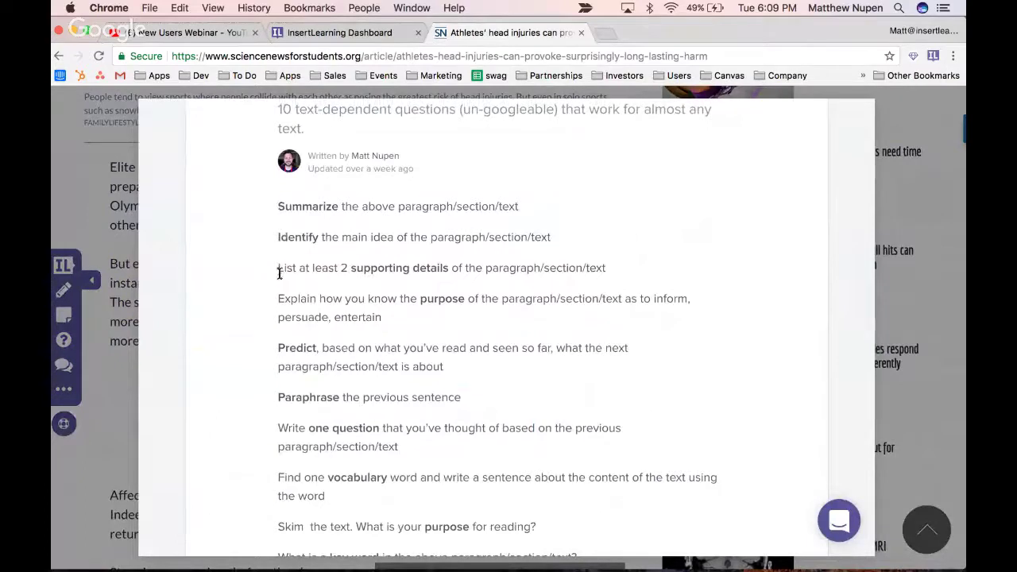
pyautogui.moveTo(277, 206); pyautogui.dragTo(450, 200)
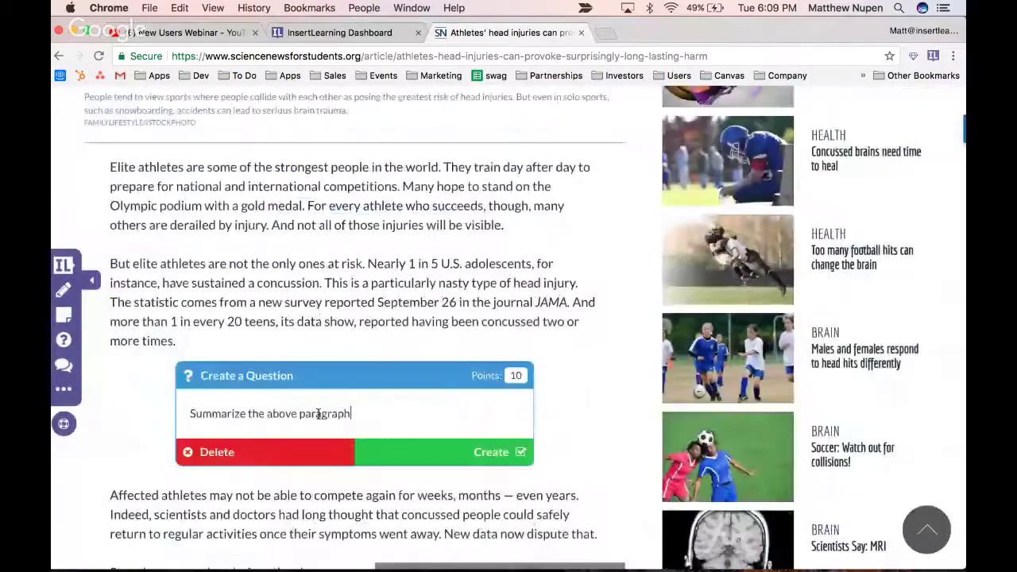
pyautogui.click(370, 453)
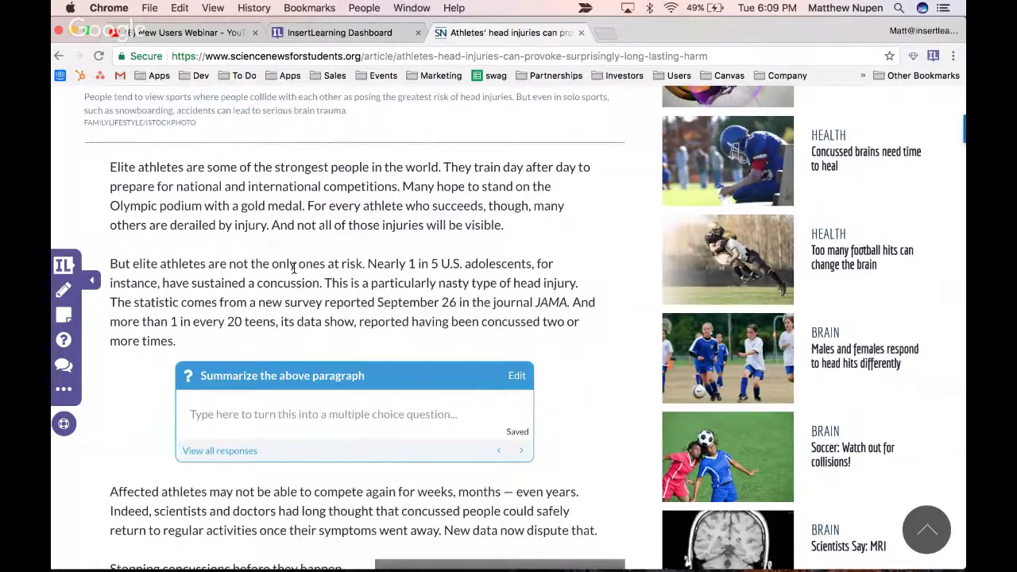
pyautogui.scroll(1, 296, 207)
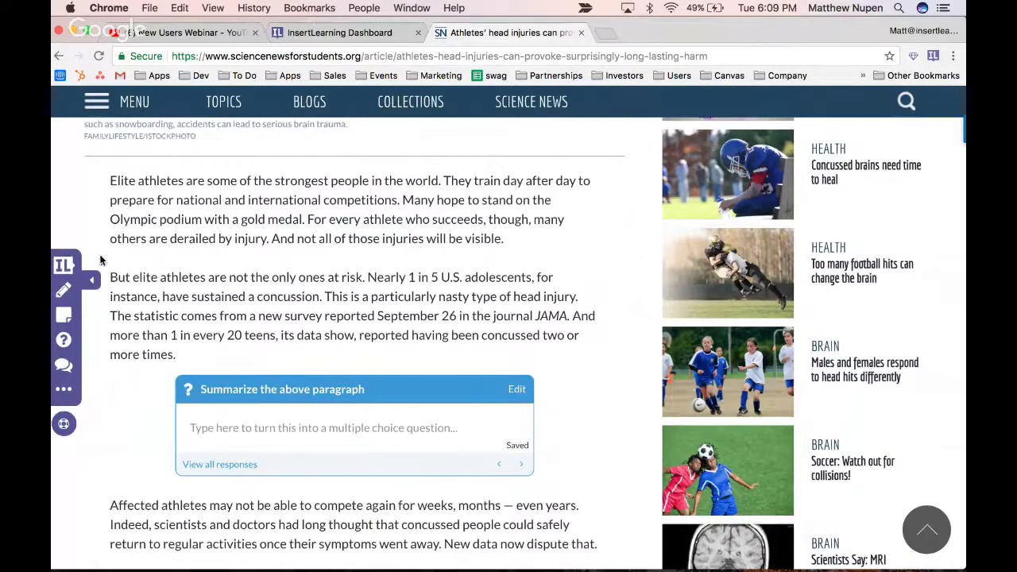
# - Highlight 'derailed' and attach the comment 'thrown off from what it should be' with a smiley
pyautogui.click(61, 294)
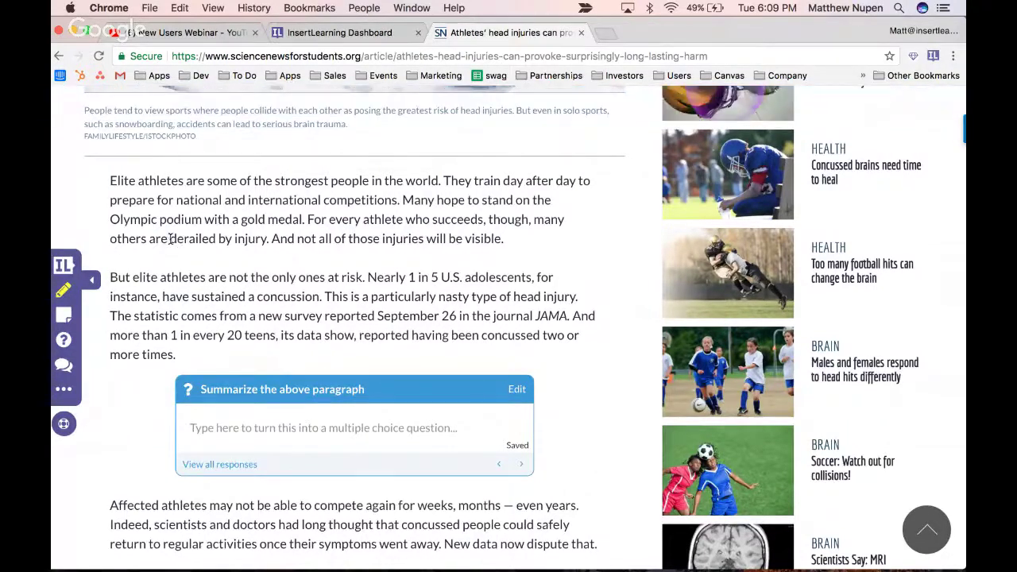
pyautogui.moveTo(169, 239); pyautogui.dragTo(216, 238)
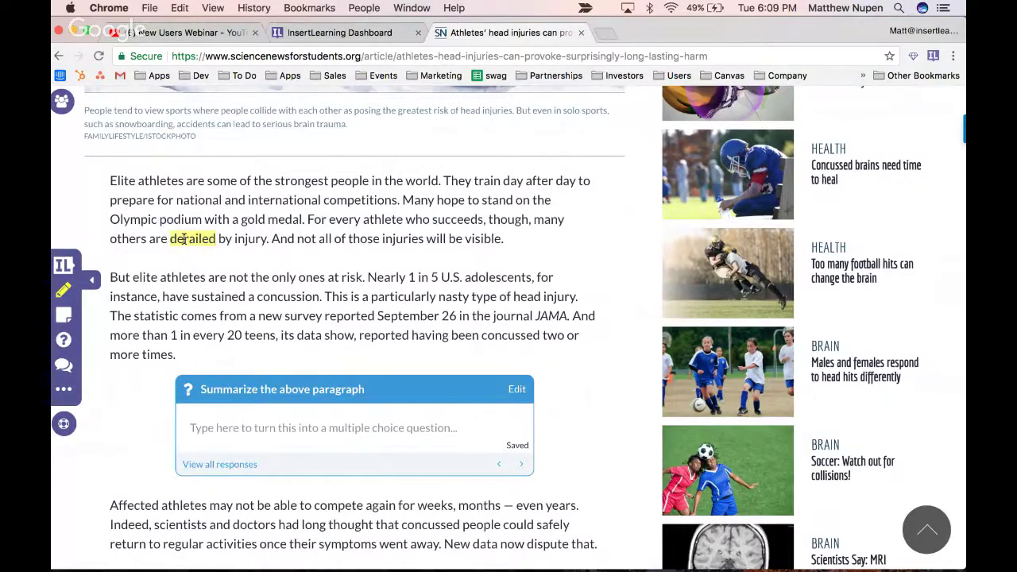
pyautogui.moveTo(170, 234)
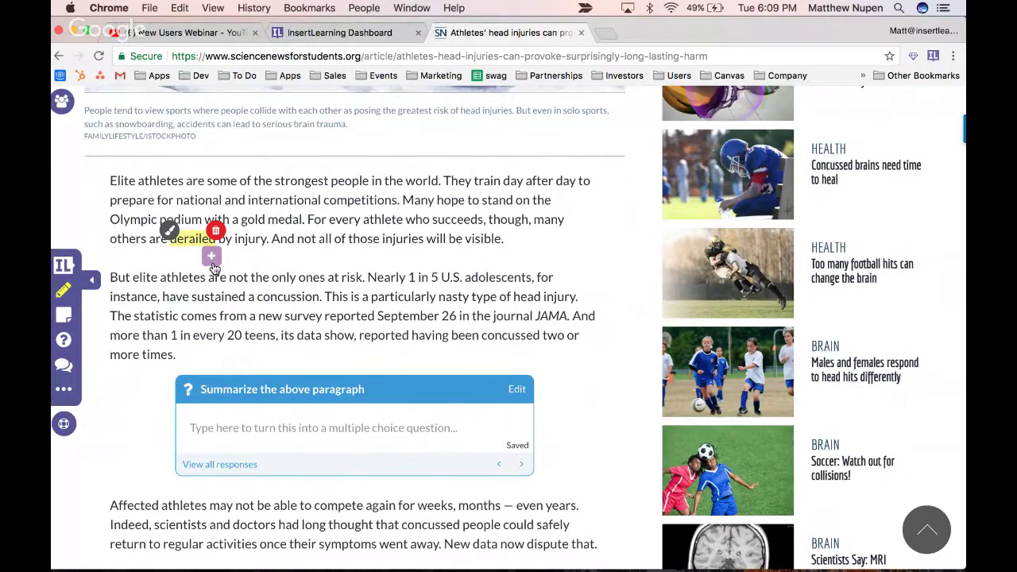
pyautogui.click(213, 264)
pyautogui.write('thrown off from what it should be')
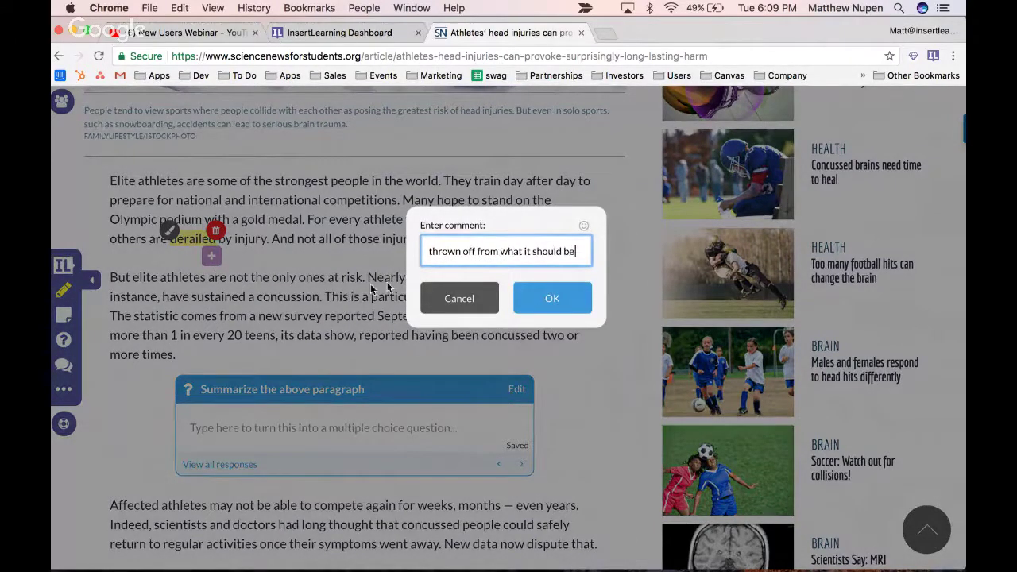
pyautogui.click(583, 229)
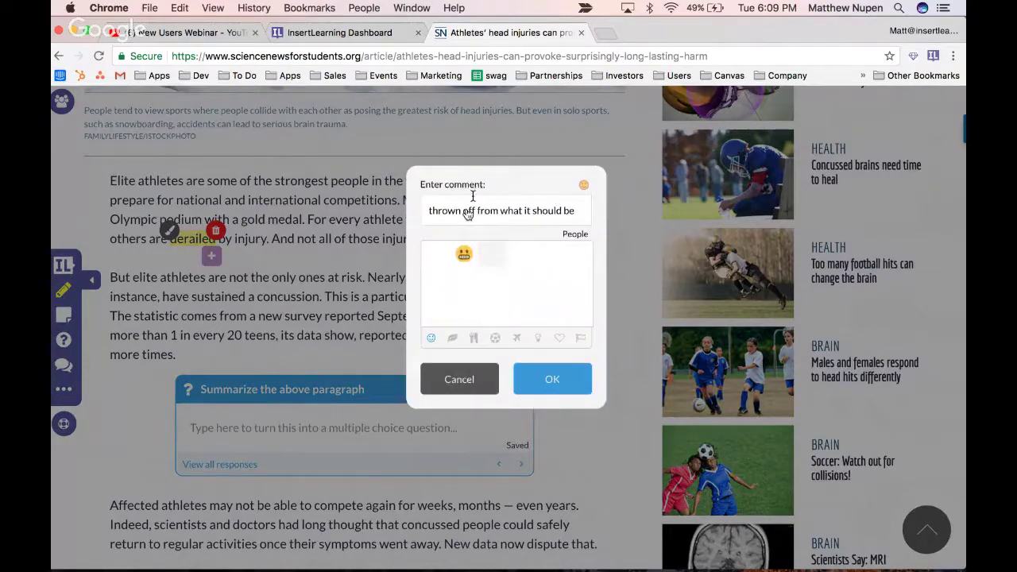
pyautogui.click(561, 327)
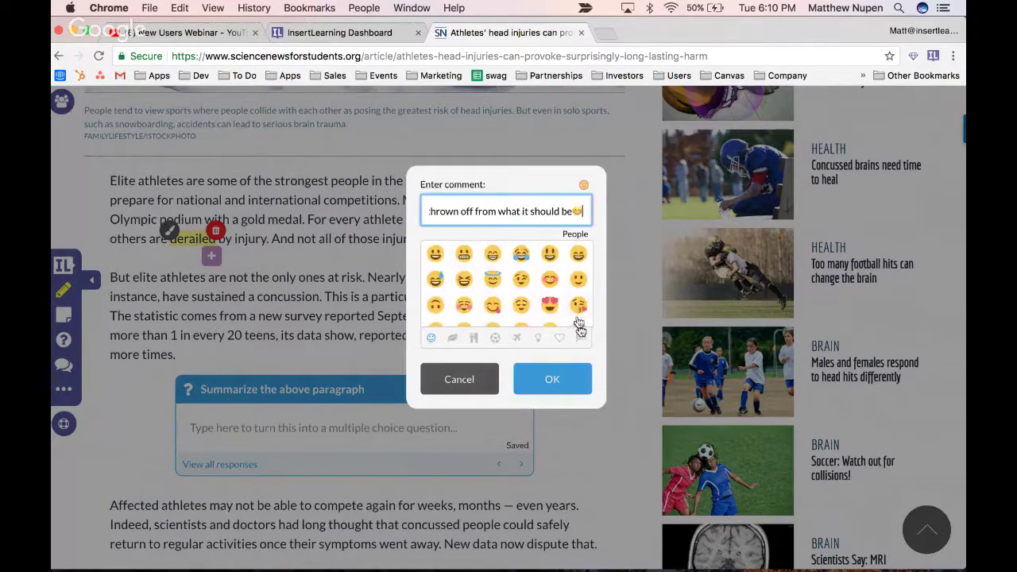
pyautogui.click(563, 380)
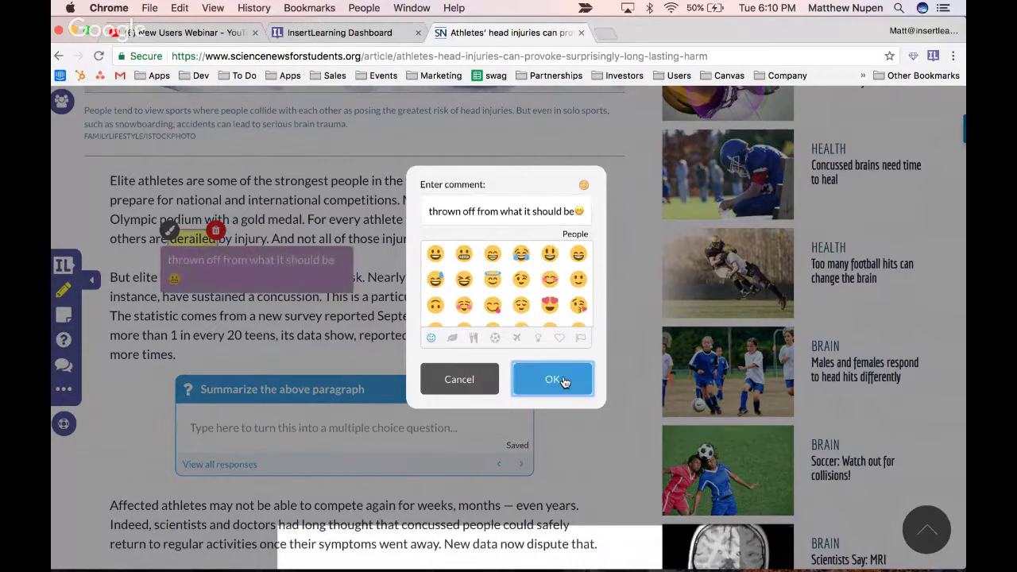
pyautogui.click(554, 380)
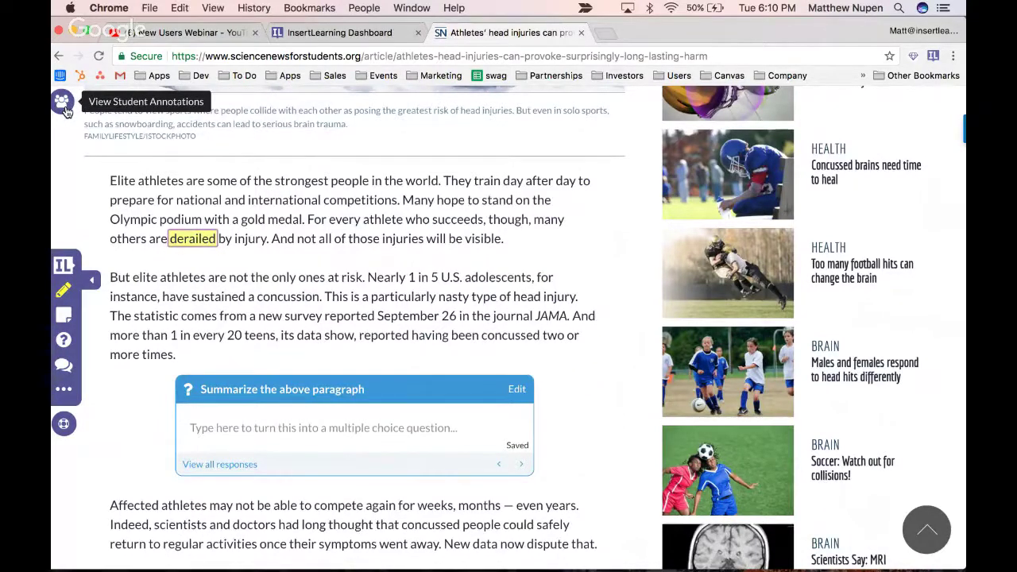
# - Open View Student Annotations and show the first student's annotations
pyautogui.click(64, 103)
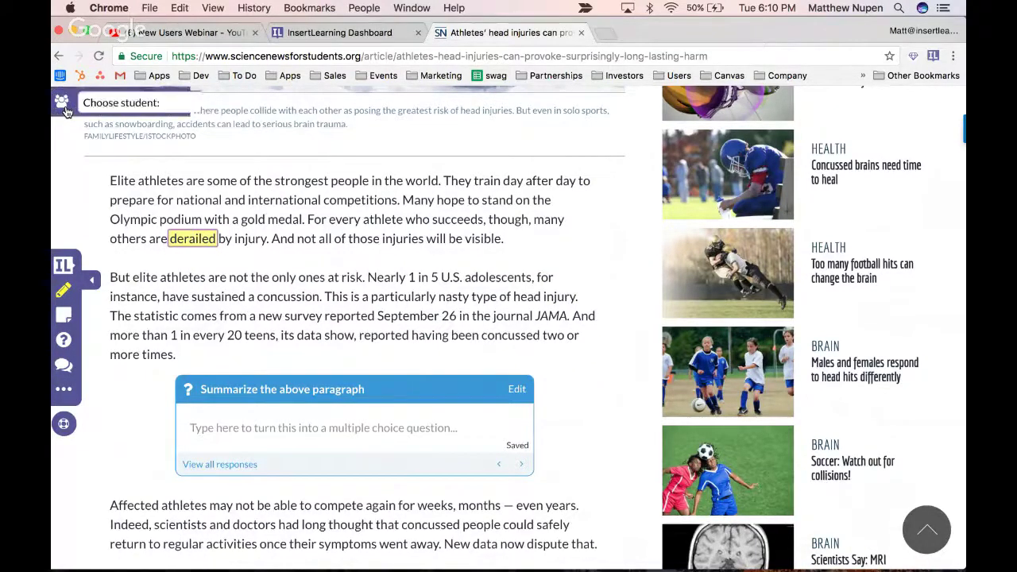
pyautogui.click(106, 101)
pyautogui.click(136, 147)
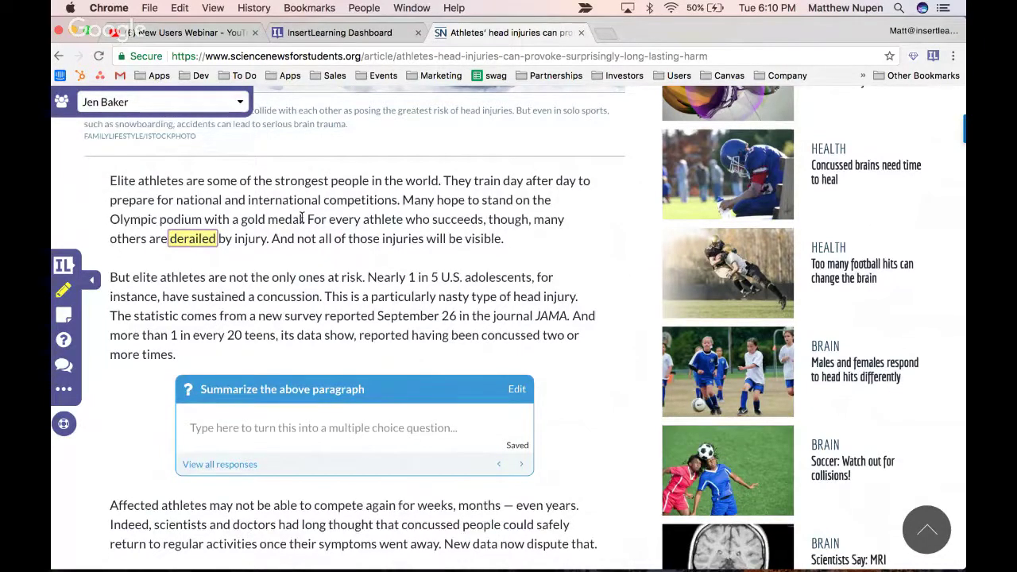
pyautogui.scroll(10, 301, 216)
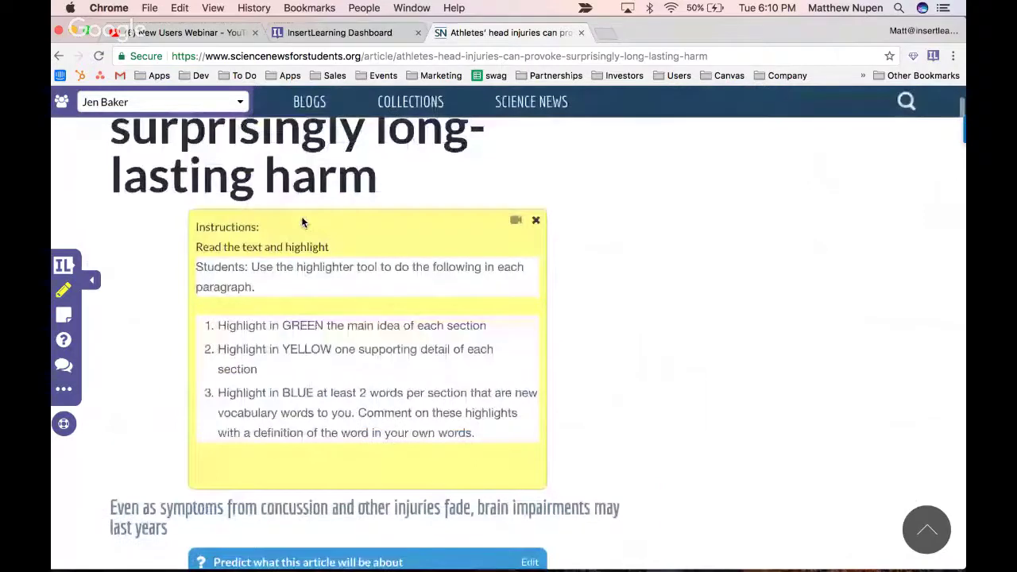
pyautogui.scroll(-3, 301, 217)
# - Switch to a different student and scroll through their annotations on the article
pyautogui.click(120, 101)
pyautogui.click(134, 170)
pyautogui.scroll(-7, 118, 256)
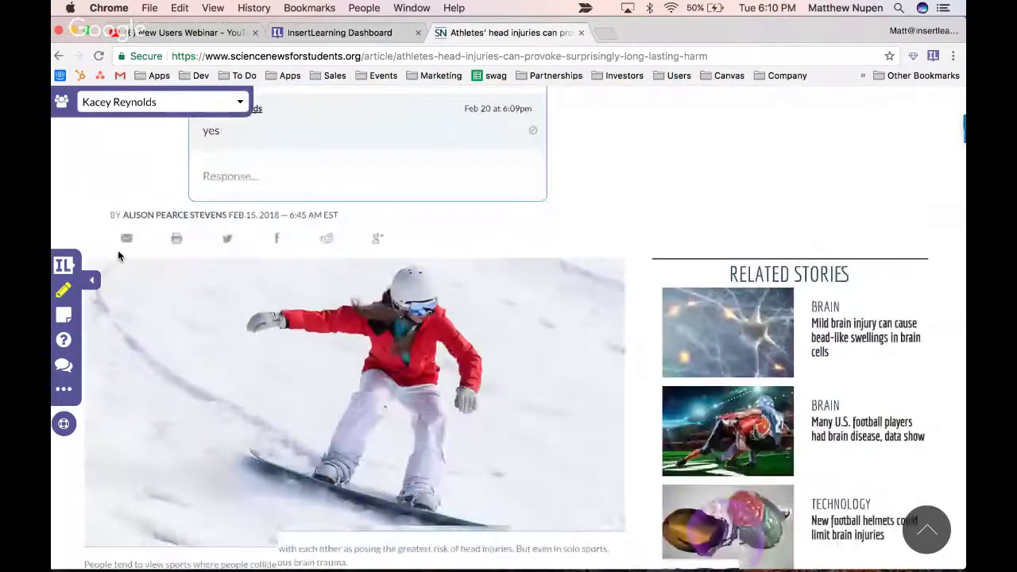
pyautogui.scroll(-8, 117, 255)
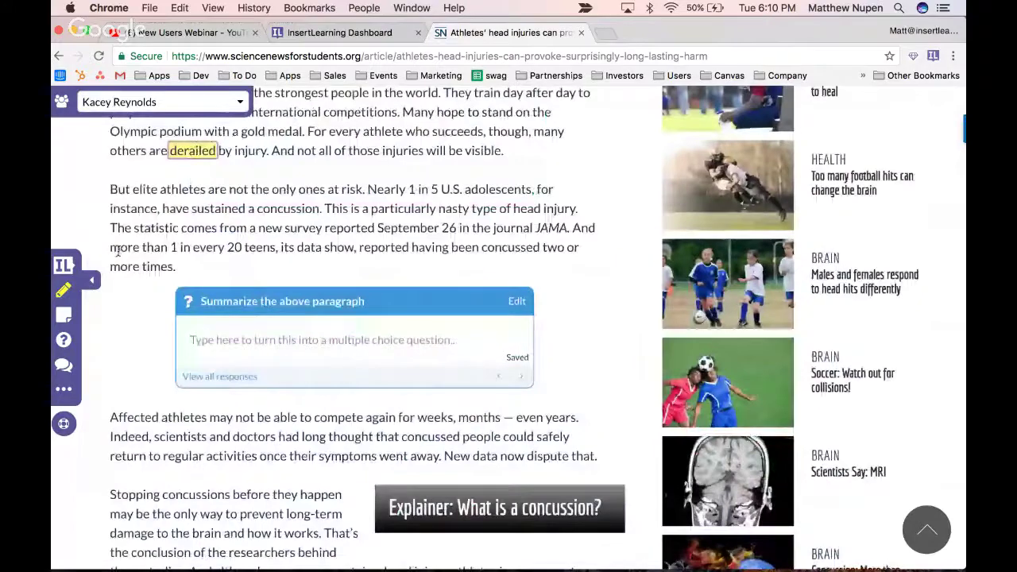
pyautogui.scroll(3, 134, 107)
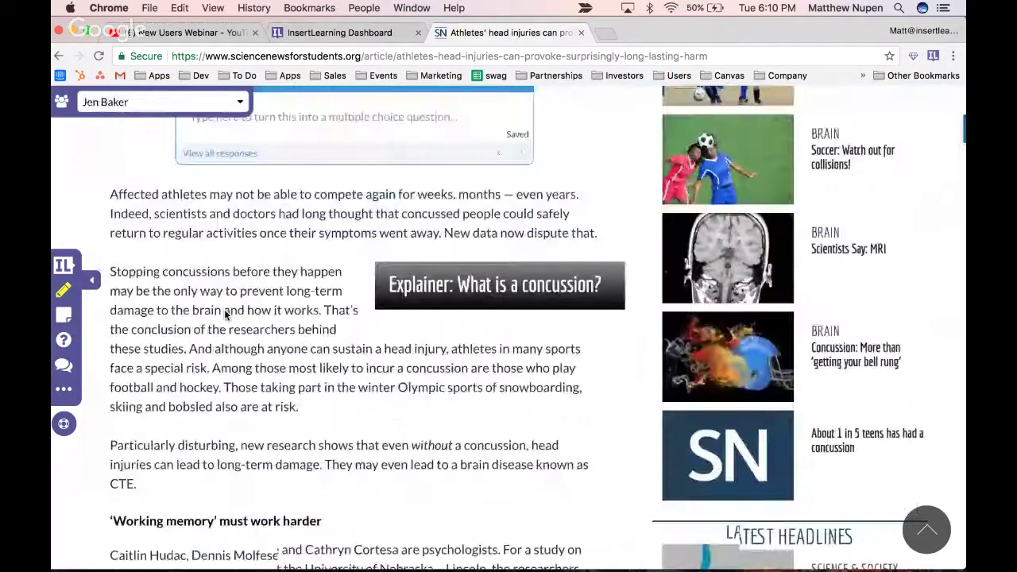
pyautogui.scroll(-10, 127, 333)
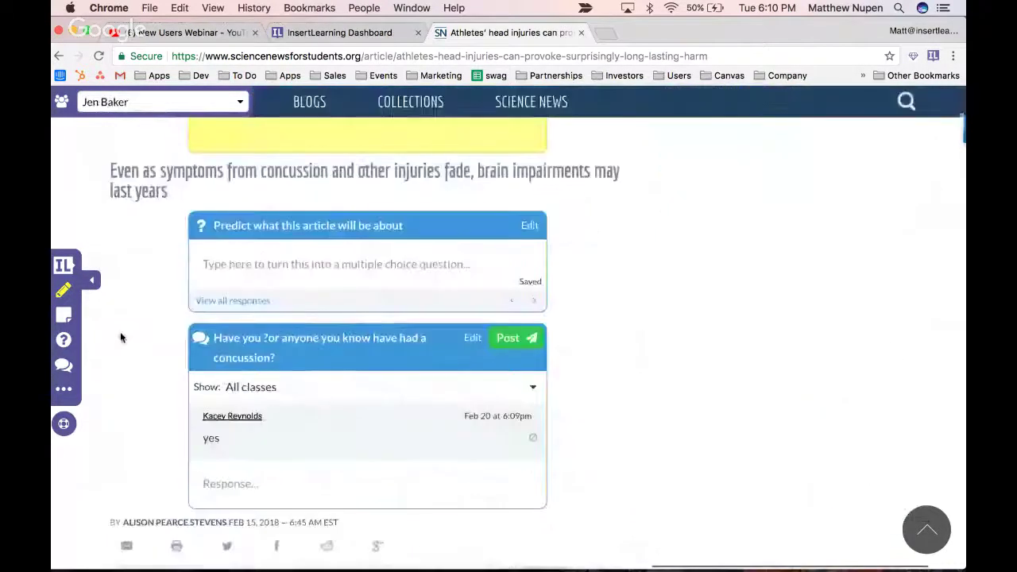
pyautogui.scroll(1, 299, 425)
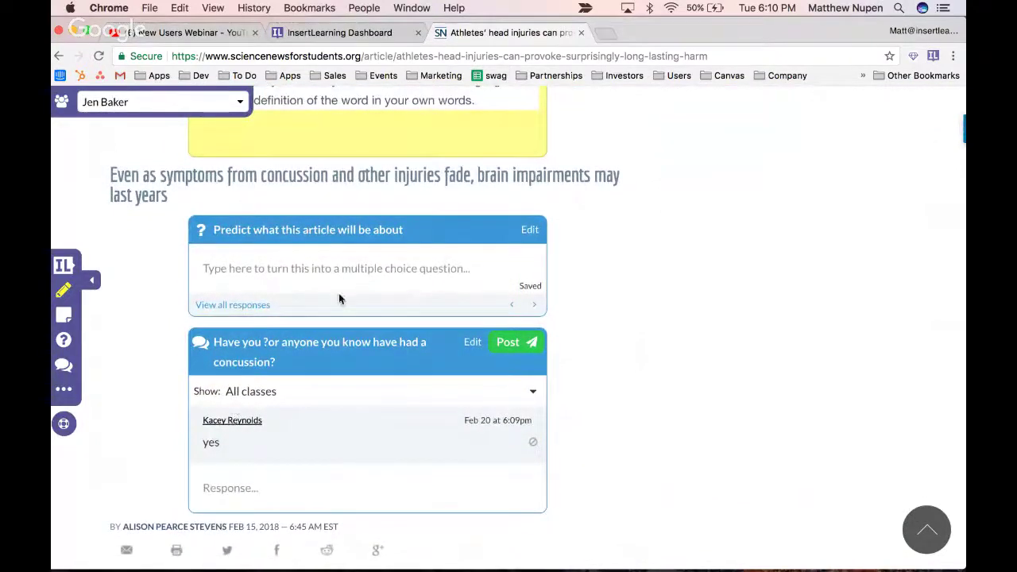
# - View all responses to the prediction question, then scroll through the student's annotated article
pyautogui.click(261, 306)
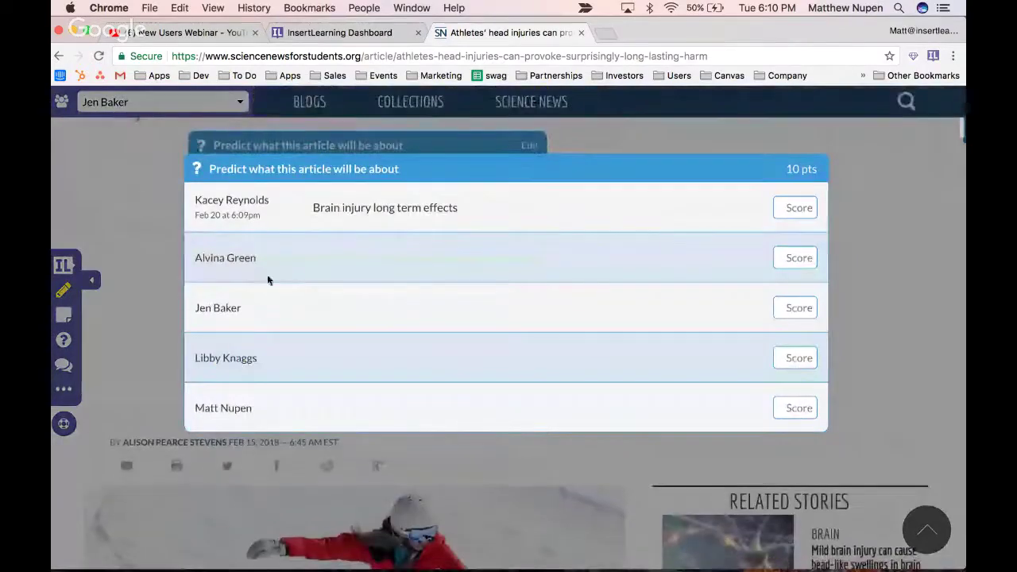
pyautogui.click(148, 341)
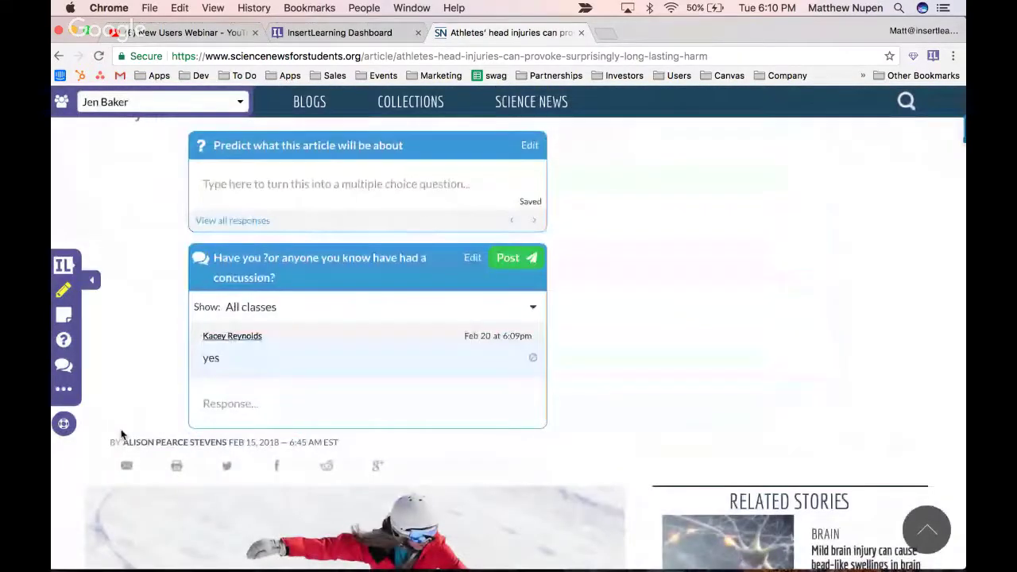
pyautogui.scroll(-5, 121, 434)
pyautogui.scroll(-2, 121, 433)
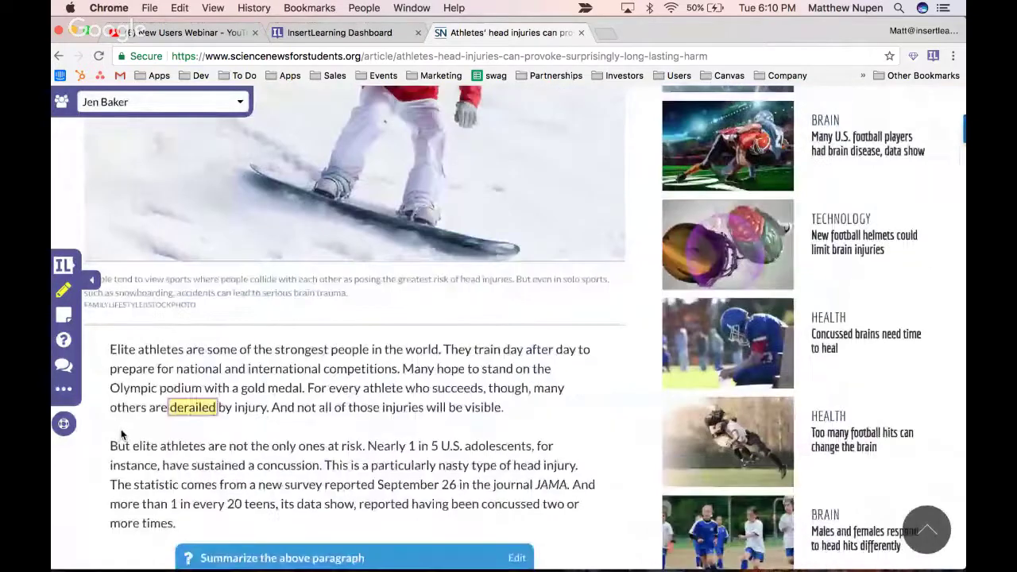
pyautogui.scroll(-3, 121, 433)
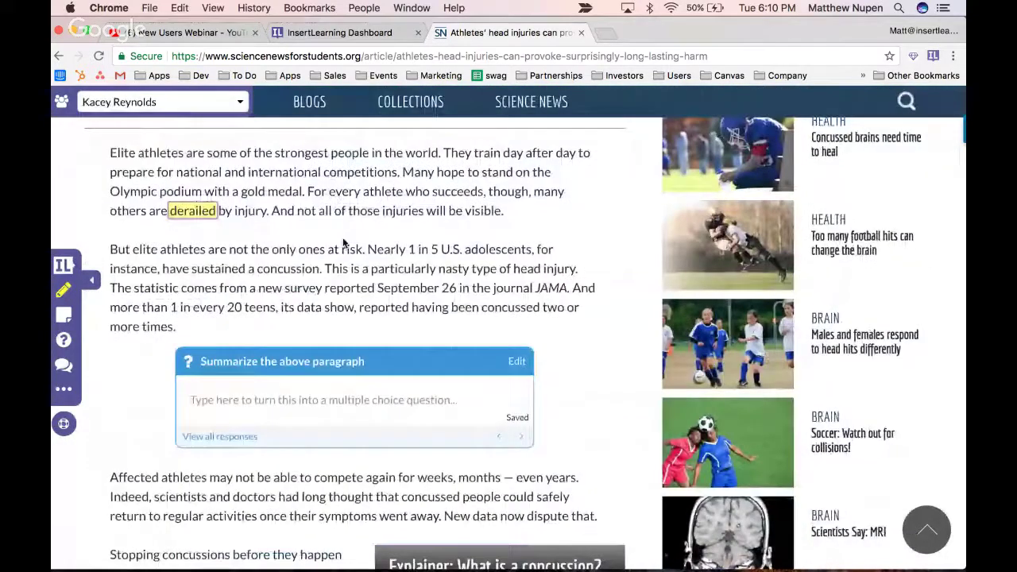
pyautogui.scroll(1, 344, 242)
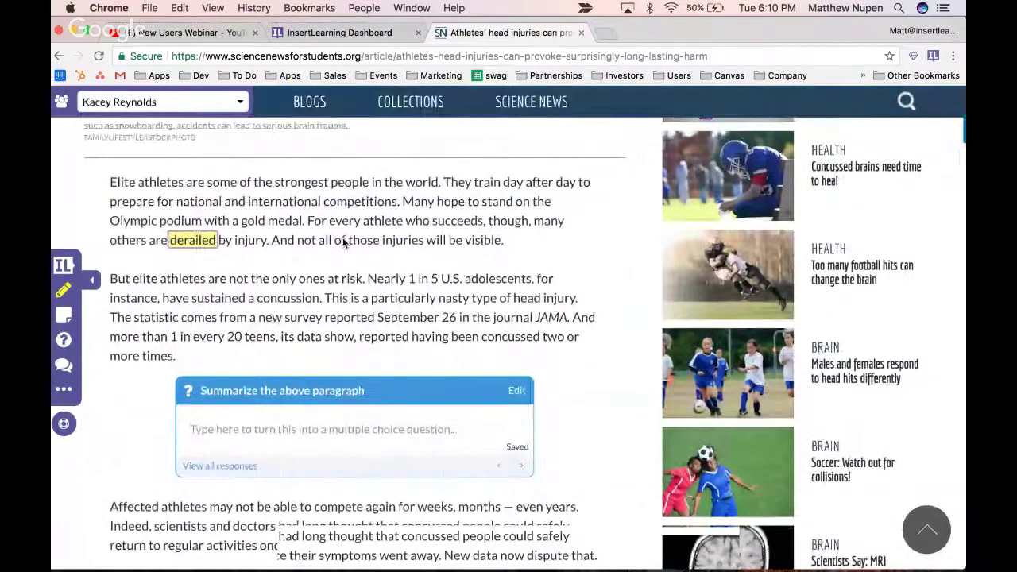
pyautogui.scroll(2, 274, 340)
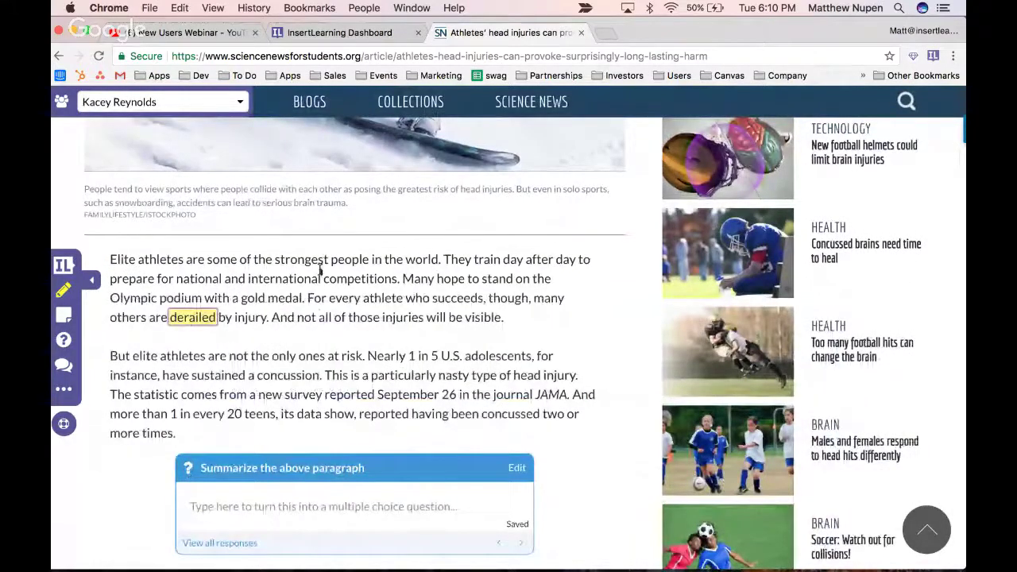
pyautogui.scroll(-2, 269, 364)
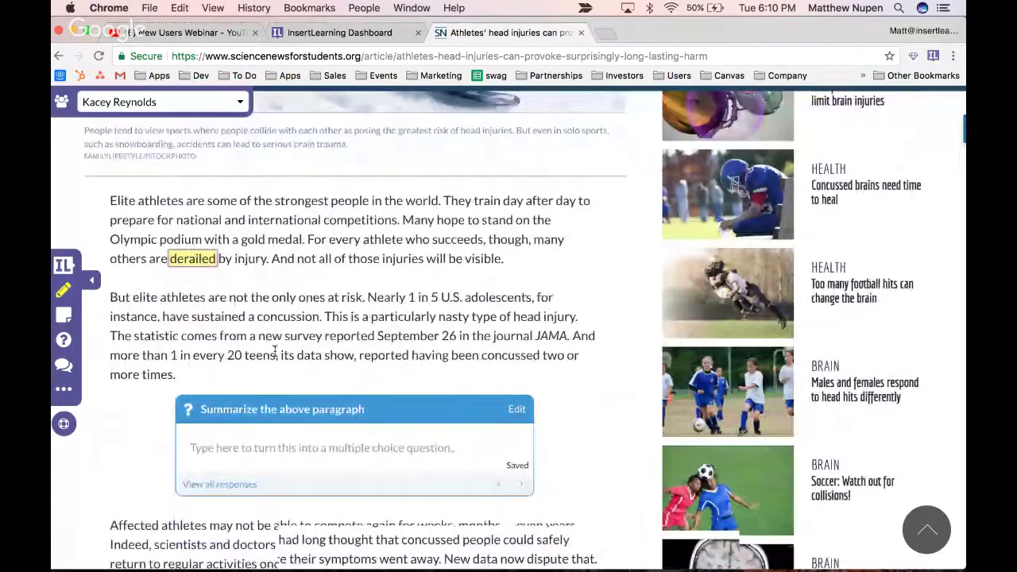
pyautogui.scroll(-1, 318, 350)
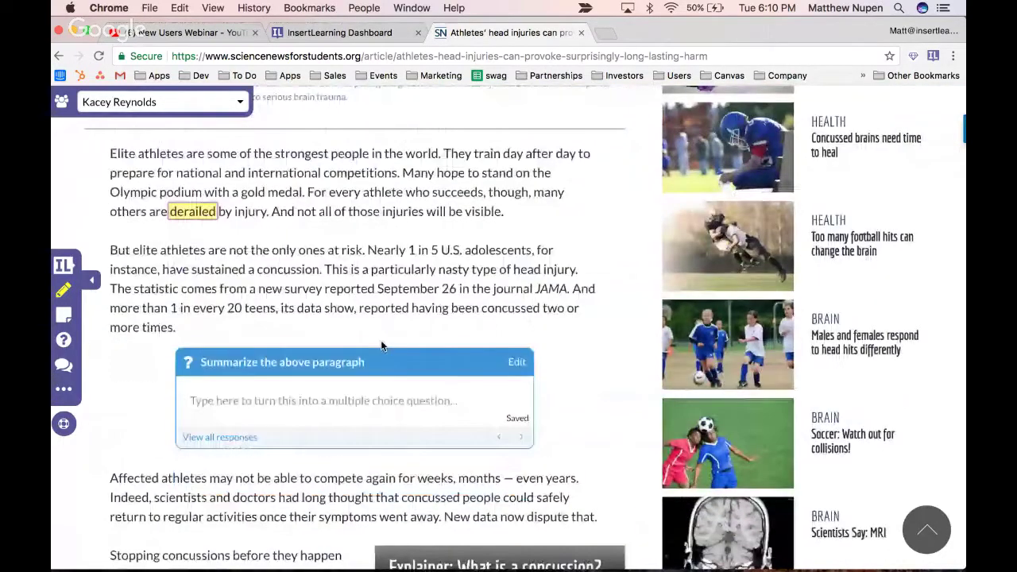
pyautogui.scroll(-5, 381, 346)
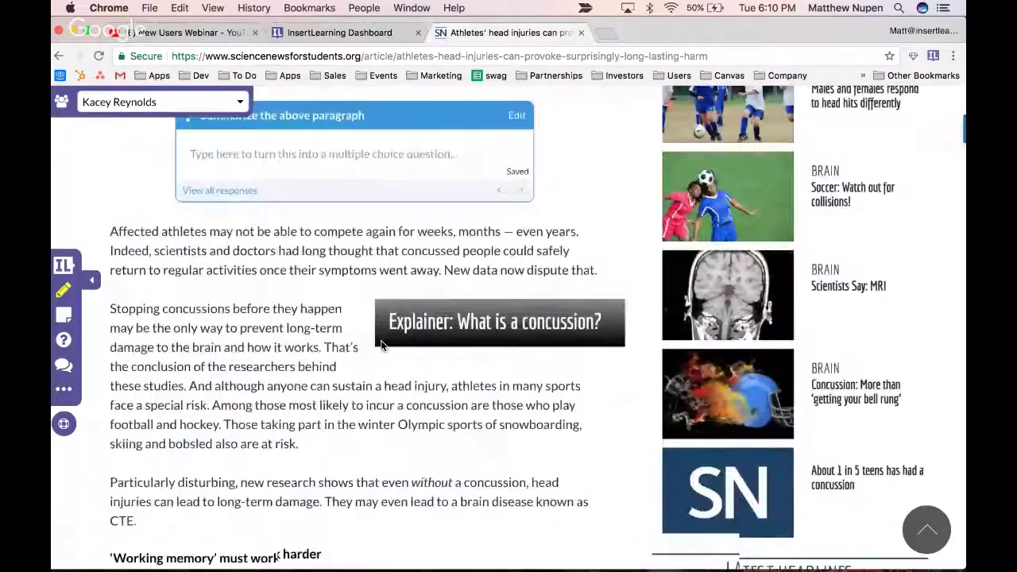
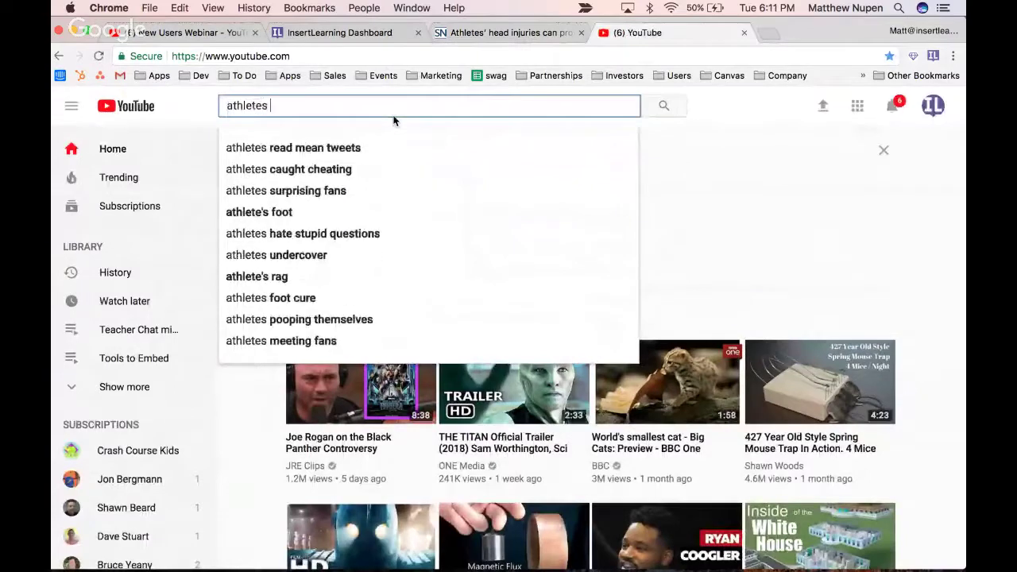
# - Search YouTube for 'athlete concussion' and copy the Concussion In Sport video's link address
pyautogui.write('concu')
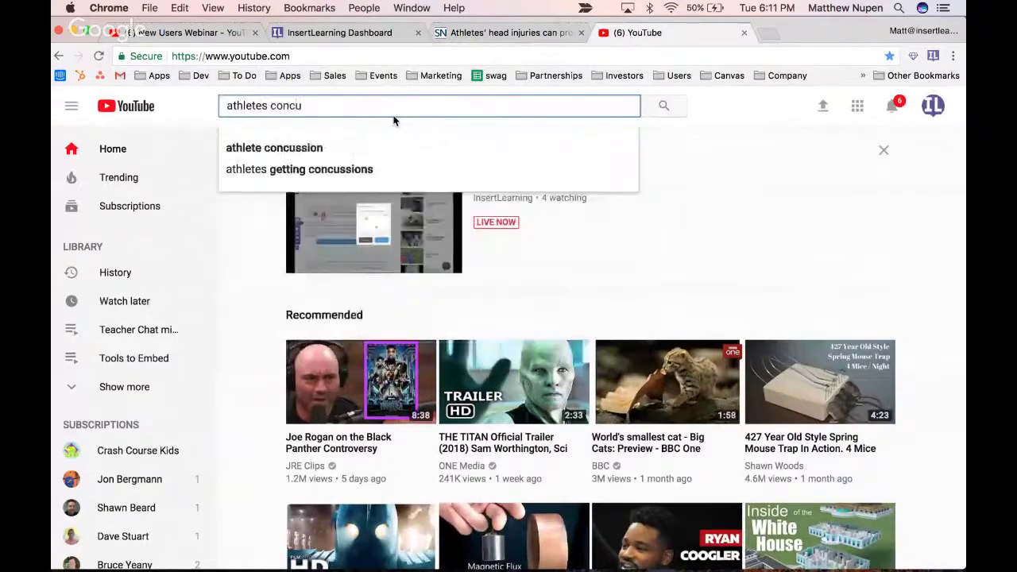
pyautogui.click(364, 148)
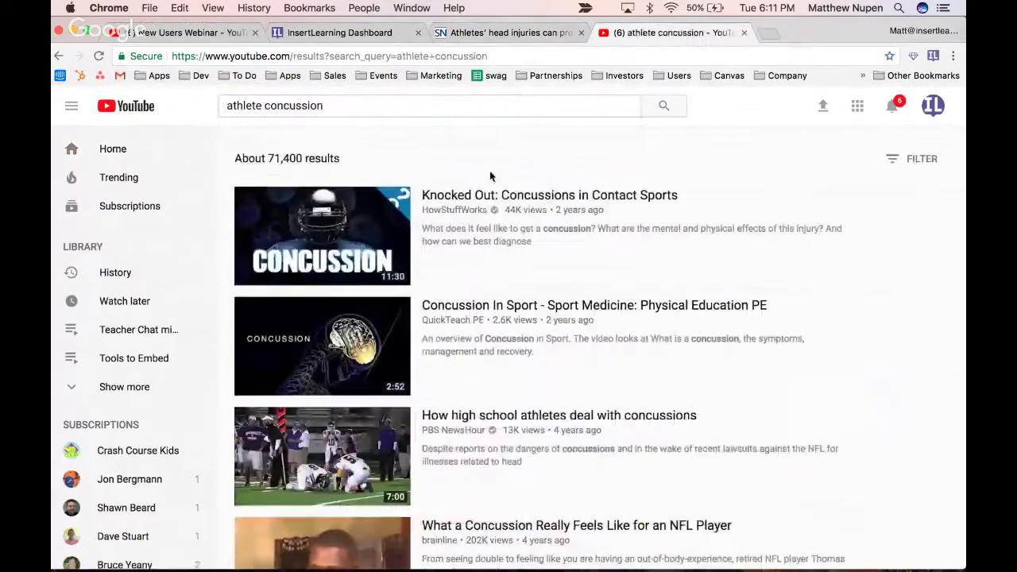
pyautogui.scroll(-1, 469, 274)
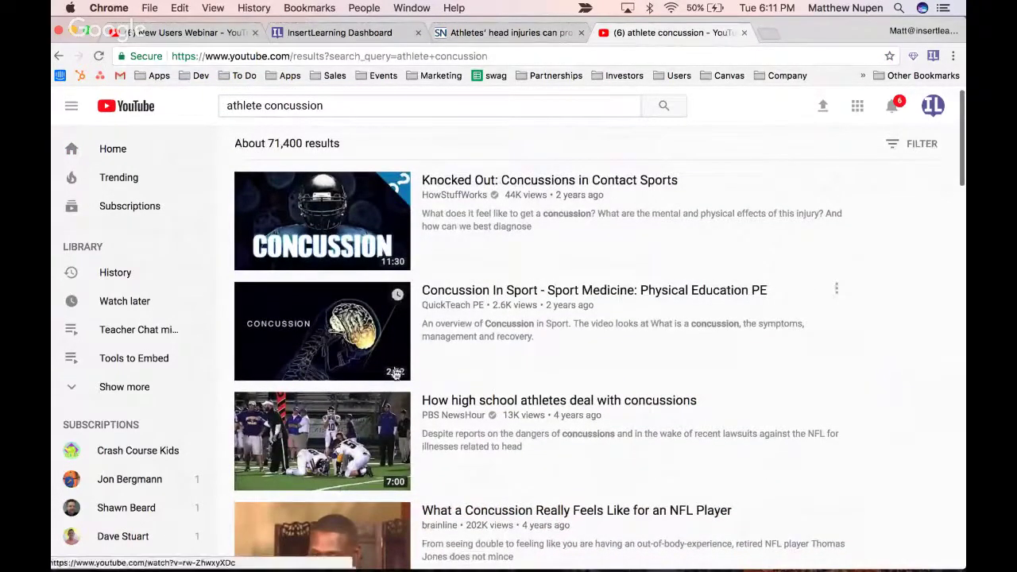
pyautogui.rightClick(337, 334)
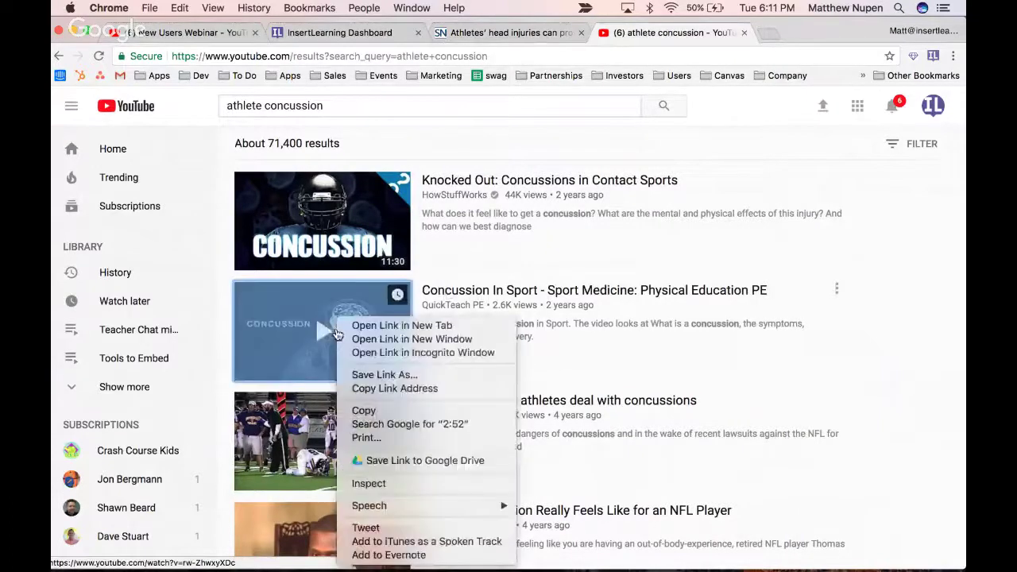
pyautogui.click(402, 395)
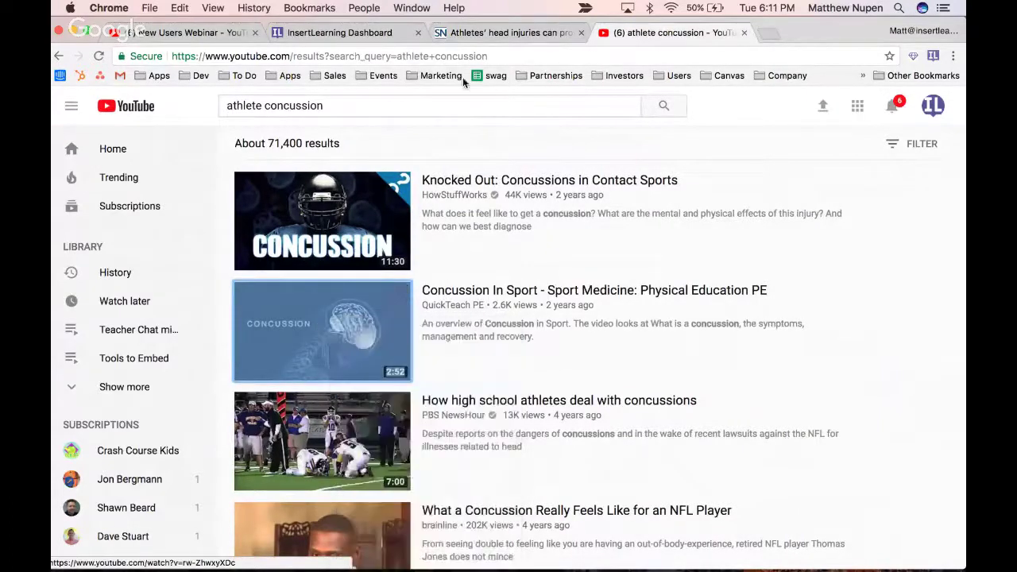
pyautogui.click(492, 31)
# - Paste the video link into the note and add the question 'from the video, explain how a concussion happens'
pyautogui.click(302, 472)
pyautogui.press('super+v')
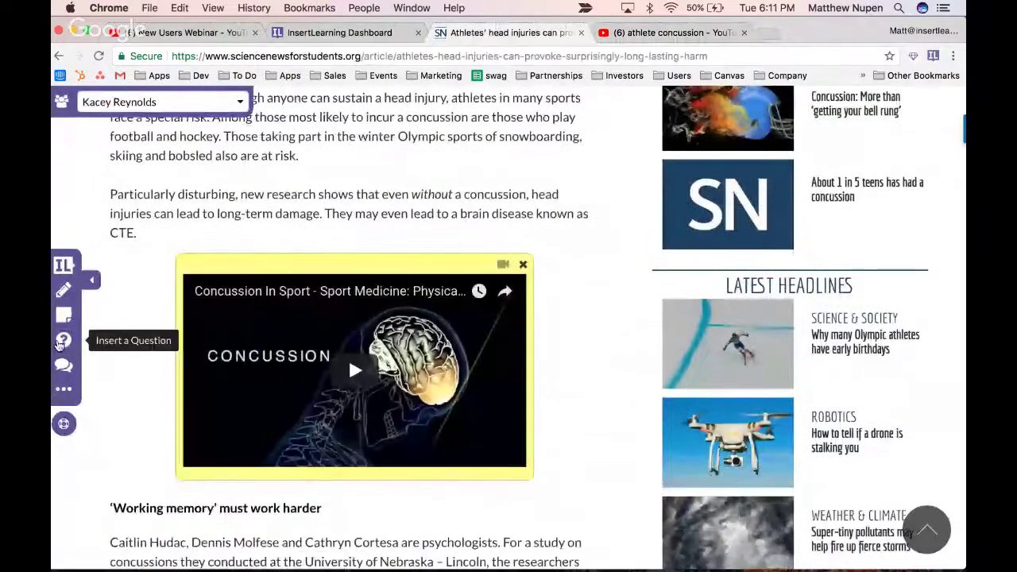
pyautogui.click(63, 340)
pyautogui.write('from the video, explain how ')
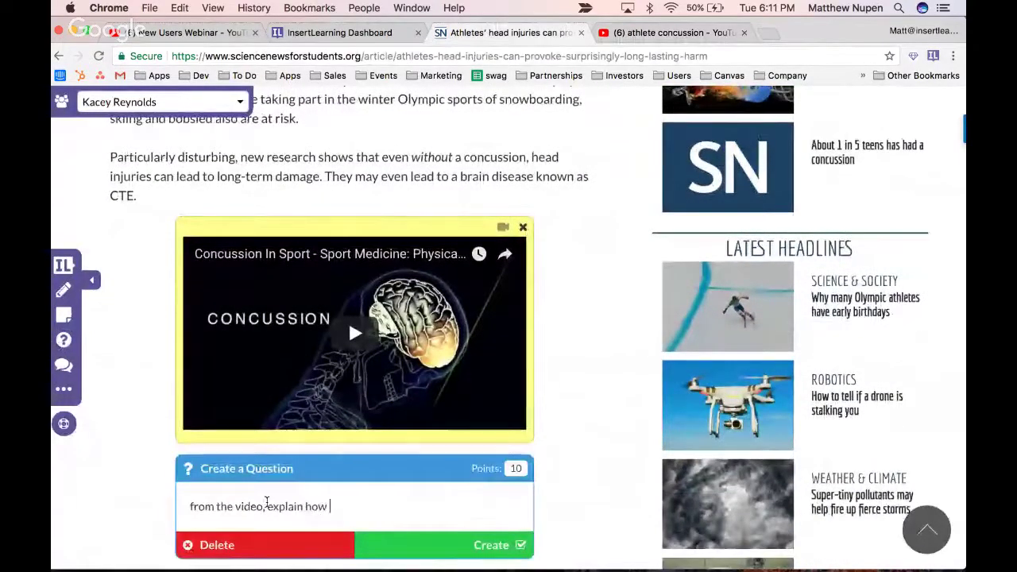
pyautogui.write('a con')
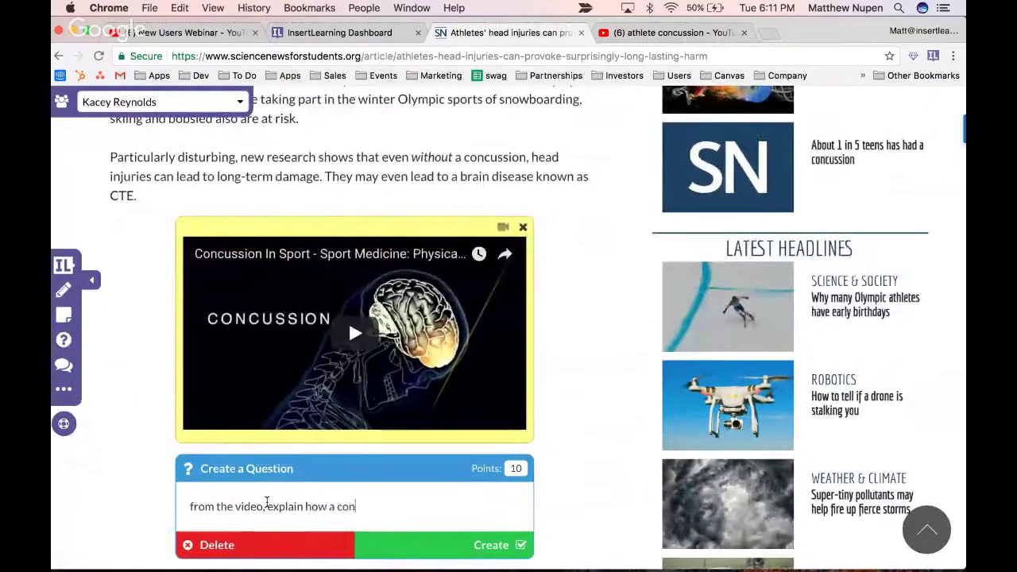
pyautogui.write('cussion happens')
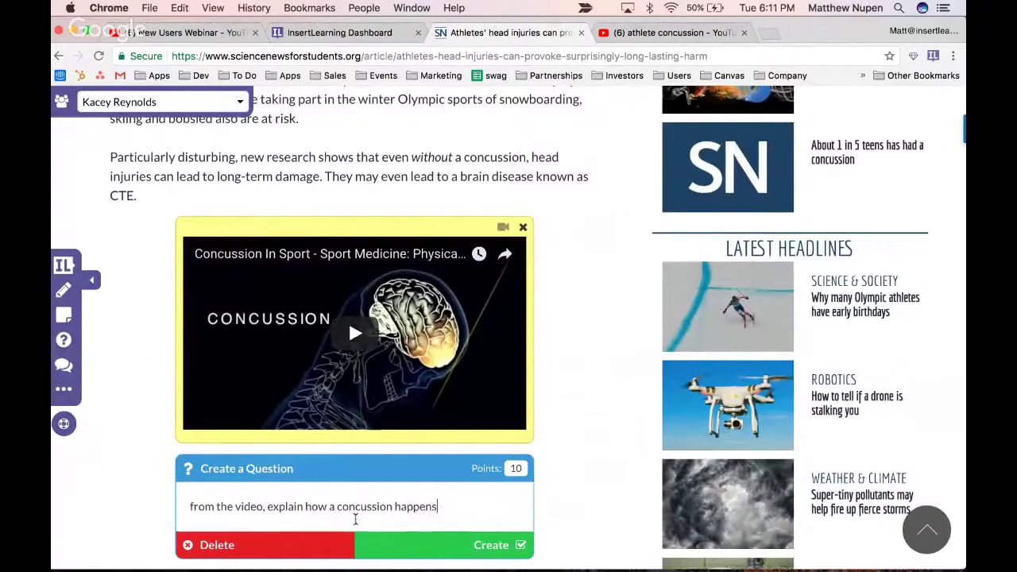
pyautogui.press('Return')
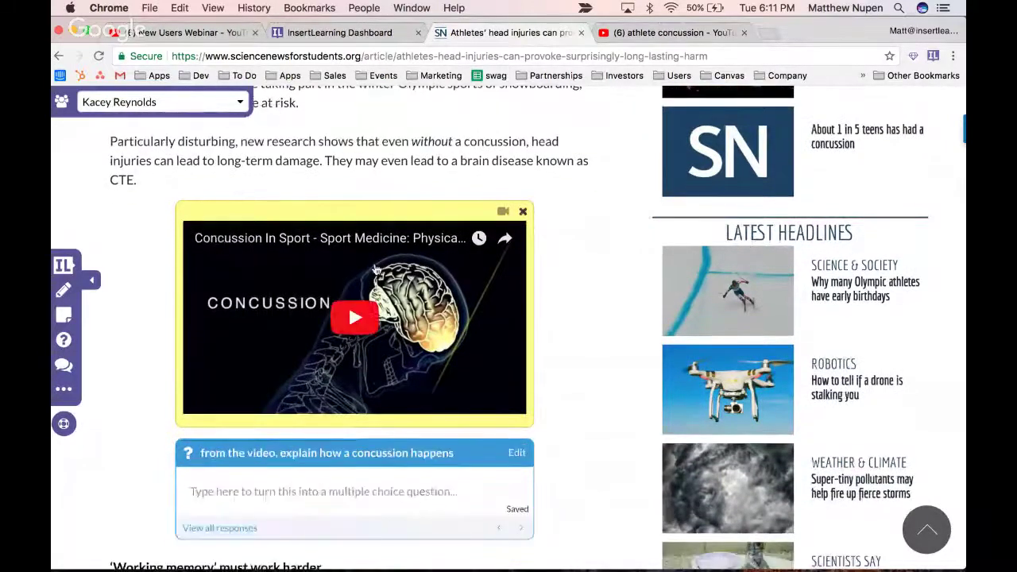
# - Play the embedded Concussion In Sport video inline, then pause it
pyautogui.click(338, 300)
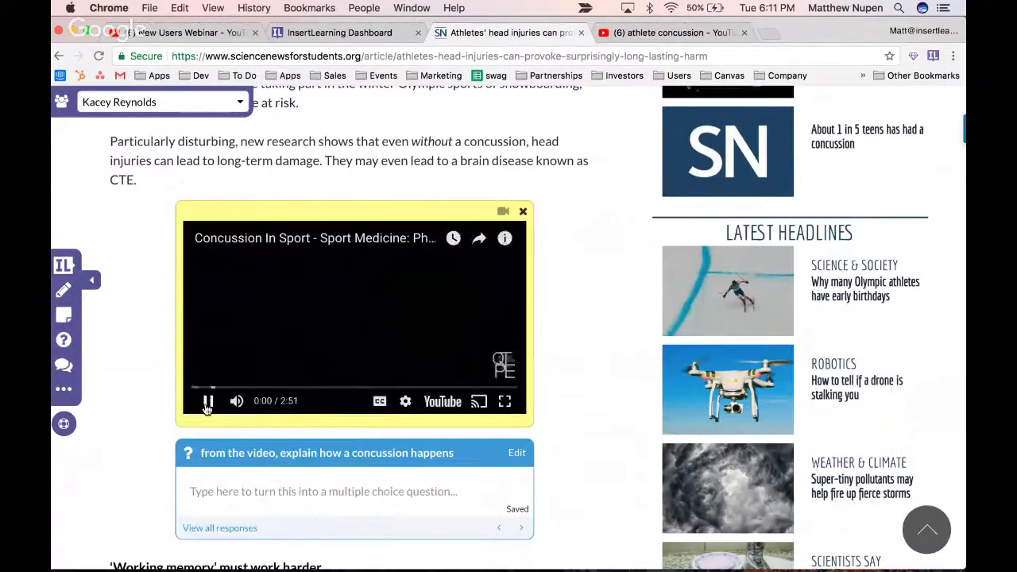
pyautogui.scroll(-1, 208, 389)
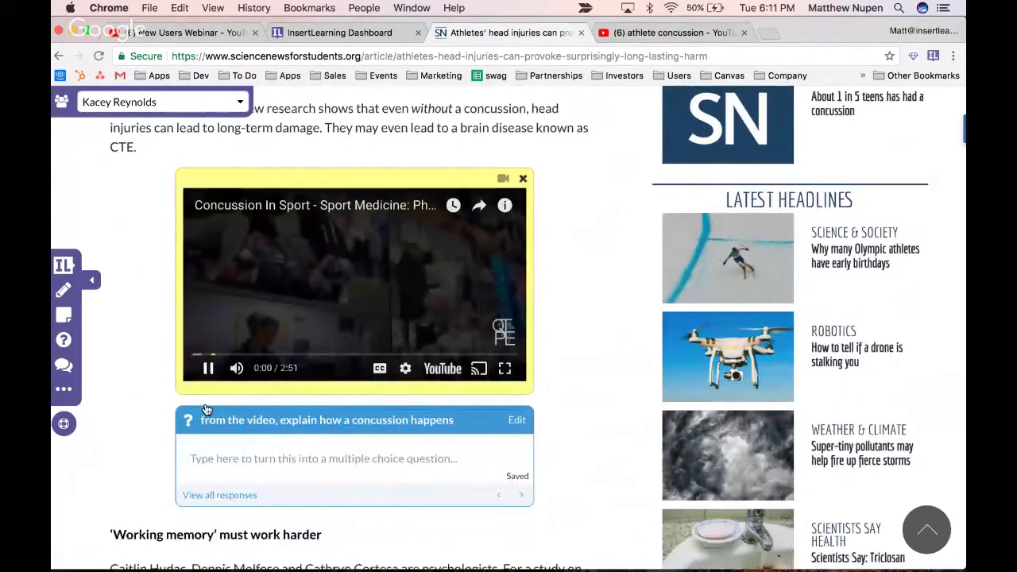
pyautogui.scroll(-1, 207, 350)
pyautogui.click(207, 340)
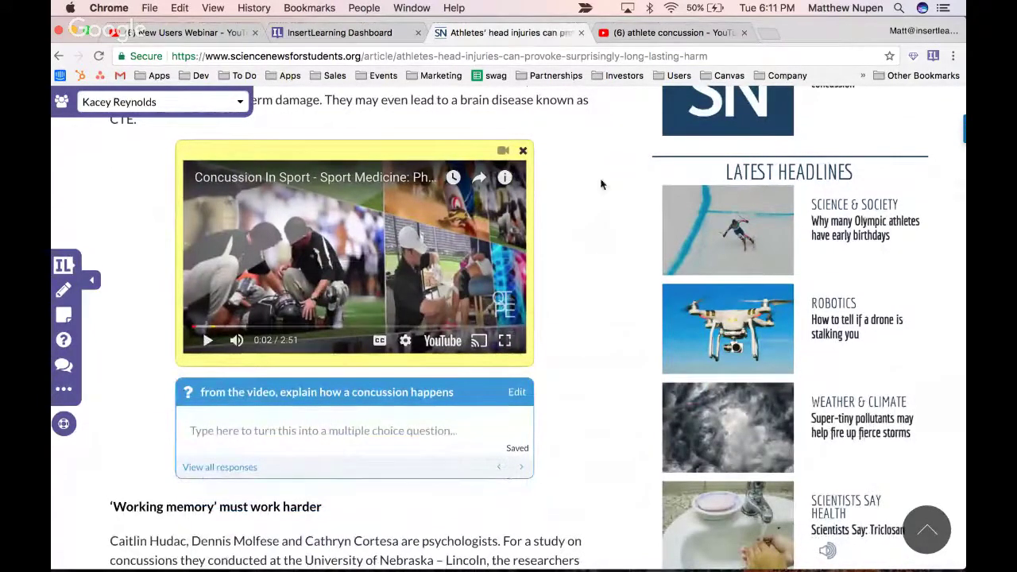
# - Browse the dashboard's Resources > Tools to Embed list, including Desmos, Padlet and Quizizz
pyautogui.click(373, 30)
pyautogui.click(499, 101)
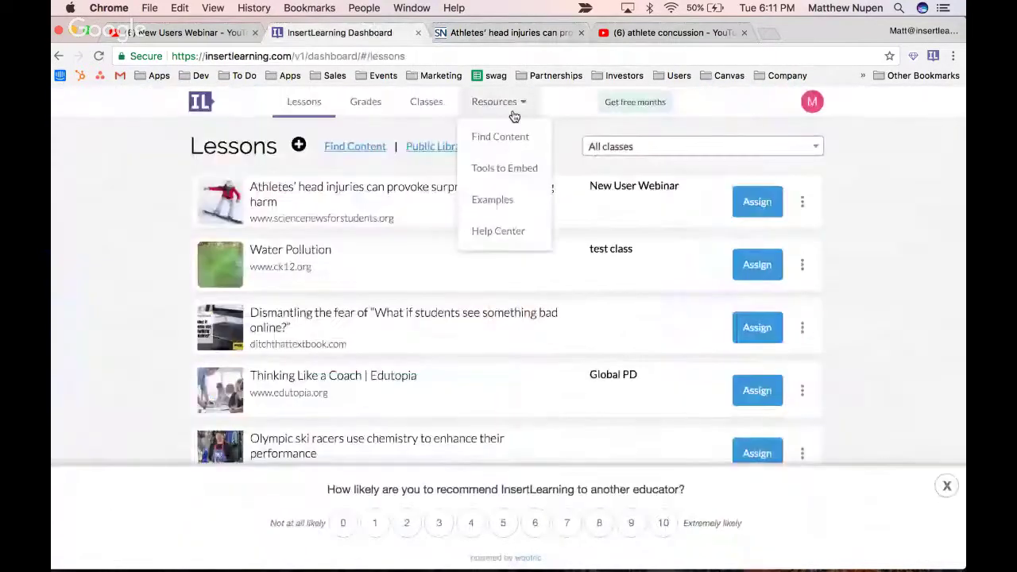
pyautogui.click(502, 169)
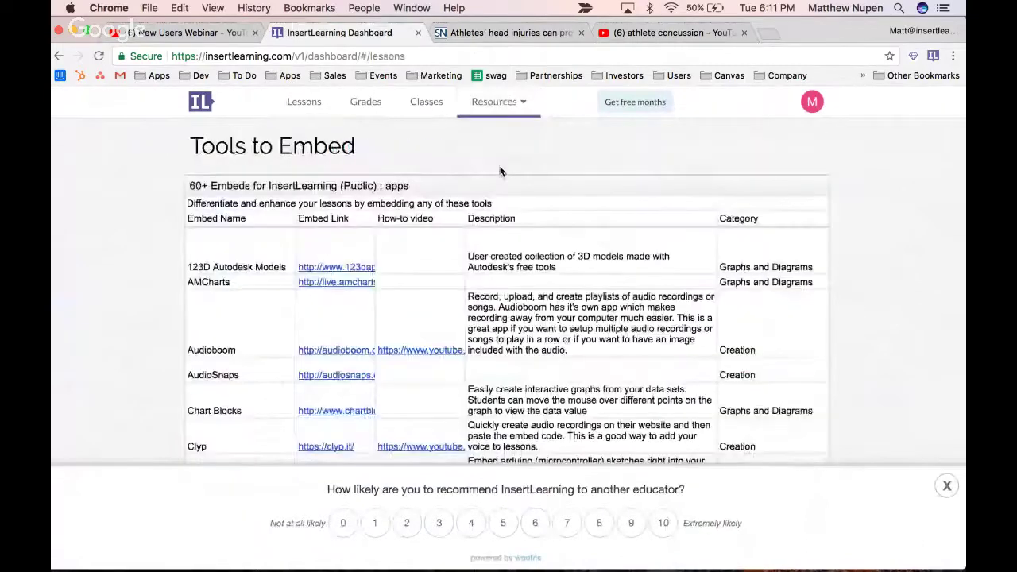
pyautogui.scroll(-3, 245, 270)
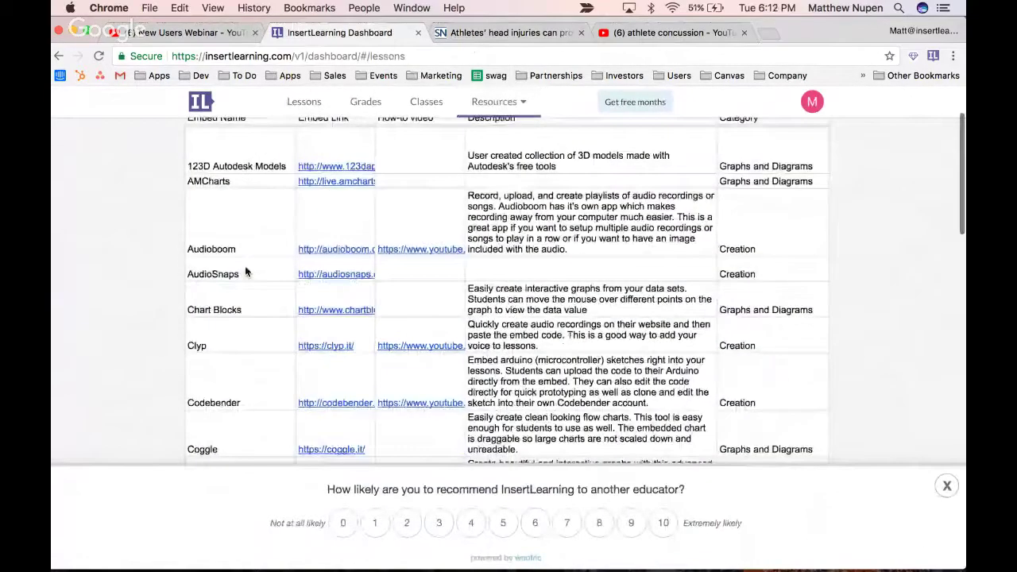
pyautogui.scroll(-4, 246, 271)
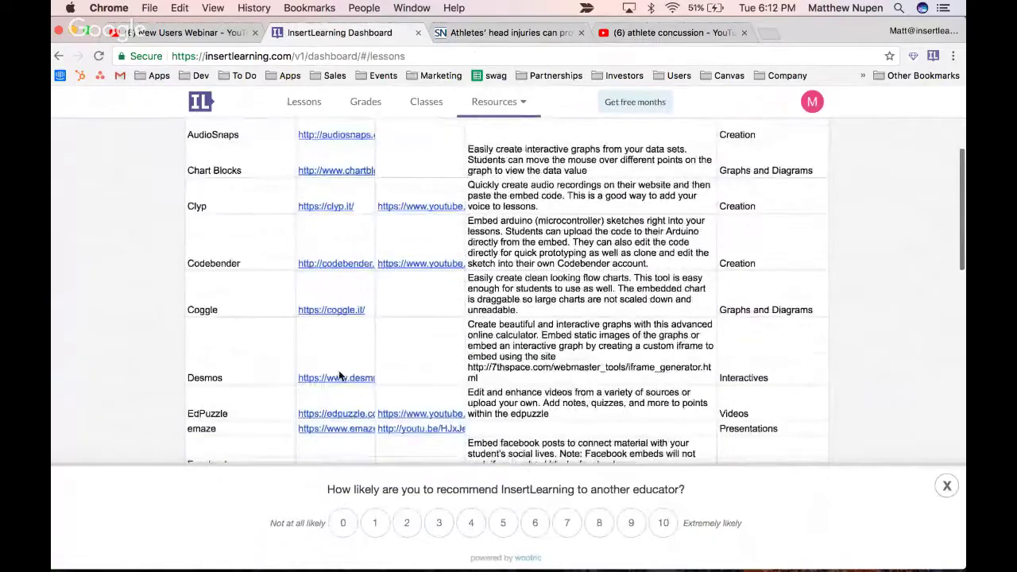
pyautogui.scroll(-1, 340, 376)
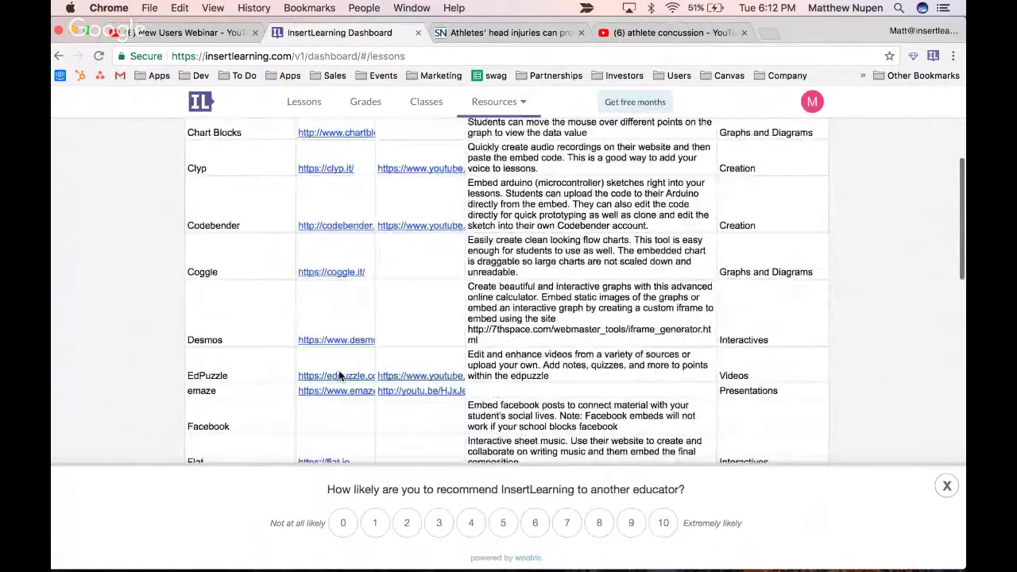
pyautogui.scroll(-5, 341, 387)
pyautogui.scroll(-2, 341, 388)
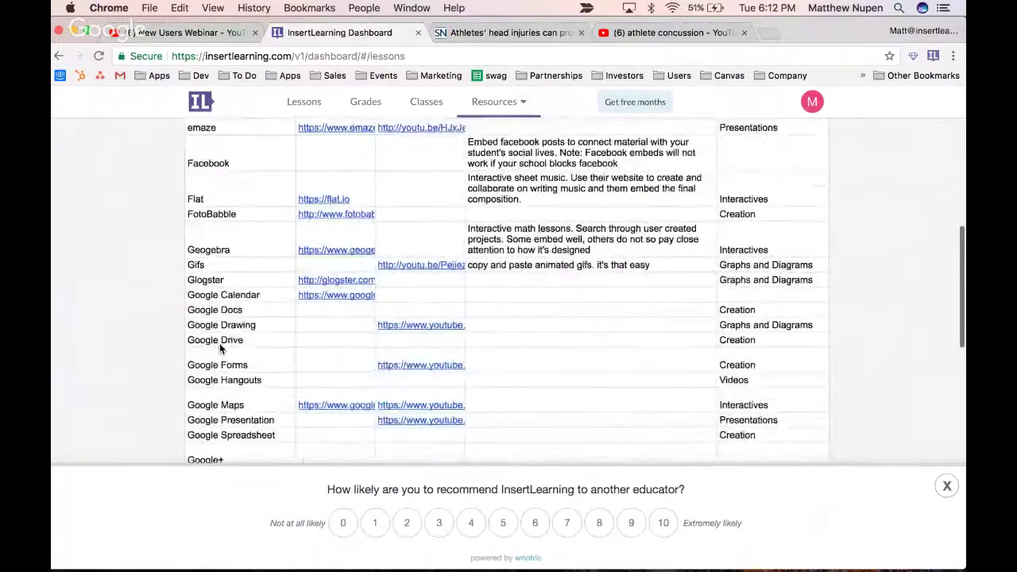
pyautogui.scroll(-3, 315, 208)
pyautogui.scroll(-1, 353, 373)
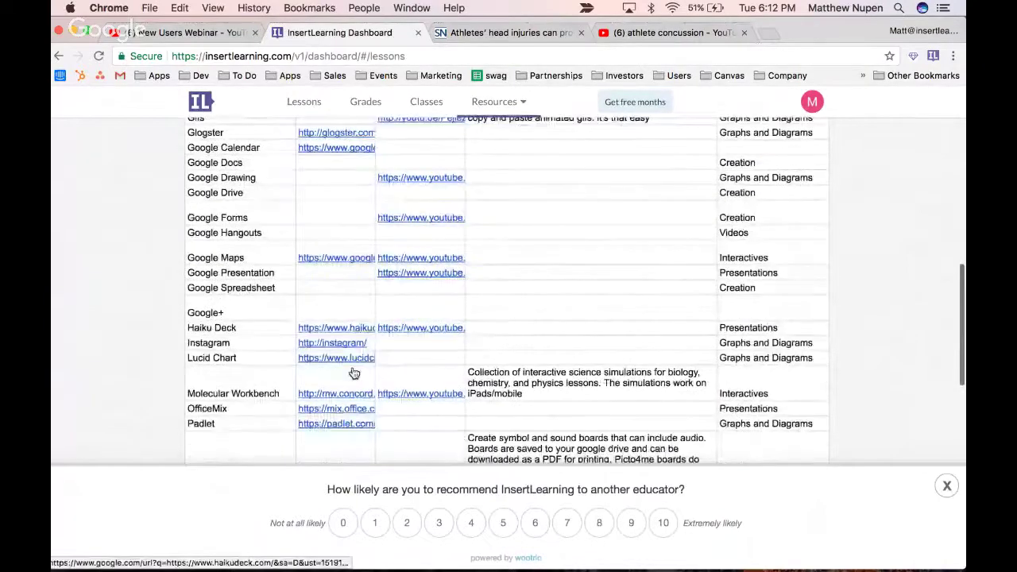
pyautogui.scroll(-2, 354, 374)
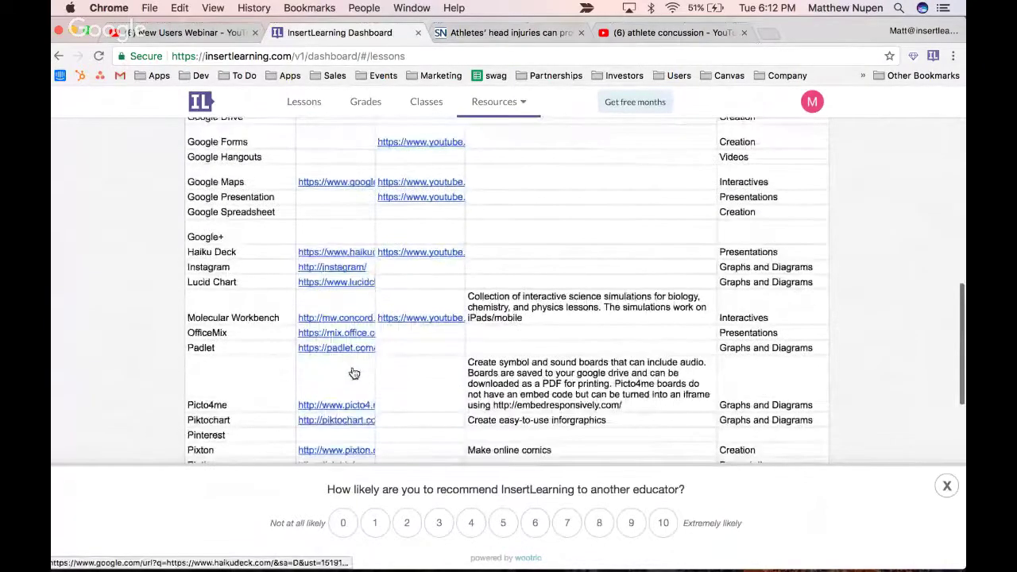
pyautogui.scroll(-3, 354, 373)
pyautogui.scroll(-1, 366, 366)
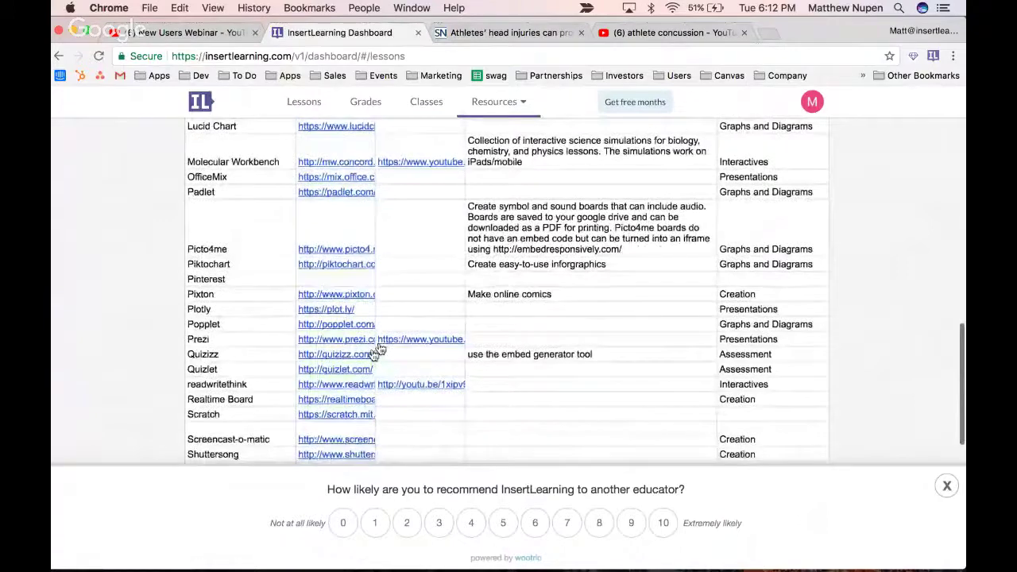
pyautogui.click(519, 33)
# - Add a sticky note after the brain-scan paragraph of the article
pyautogui.scroll(-1, 523, 345)
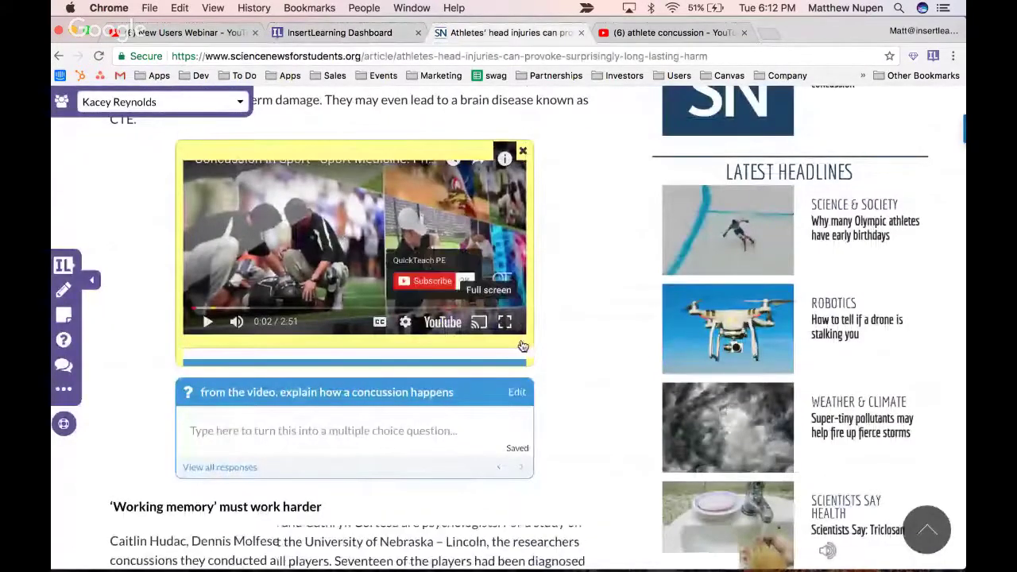
pyautogui.scroll(-5, 523, 345)
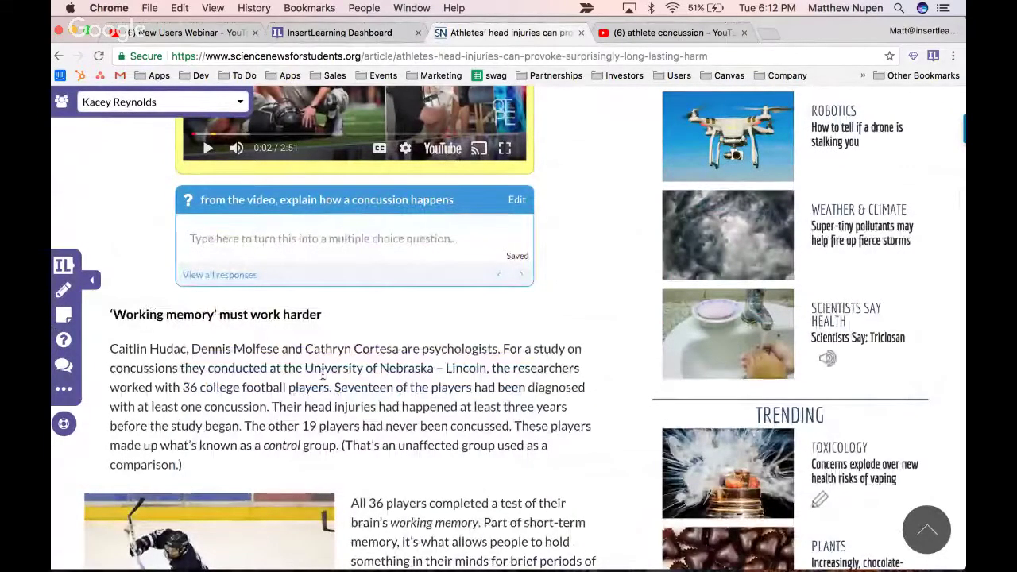
pyautogui.scroll(-3, 323, 373)
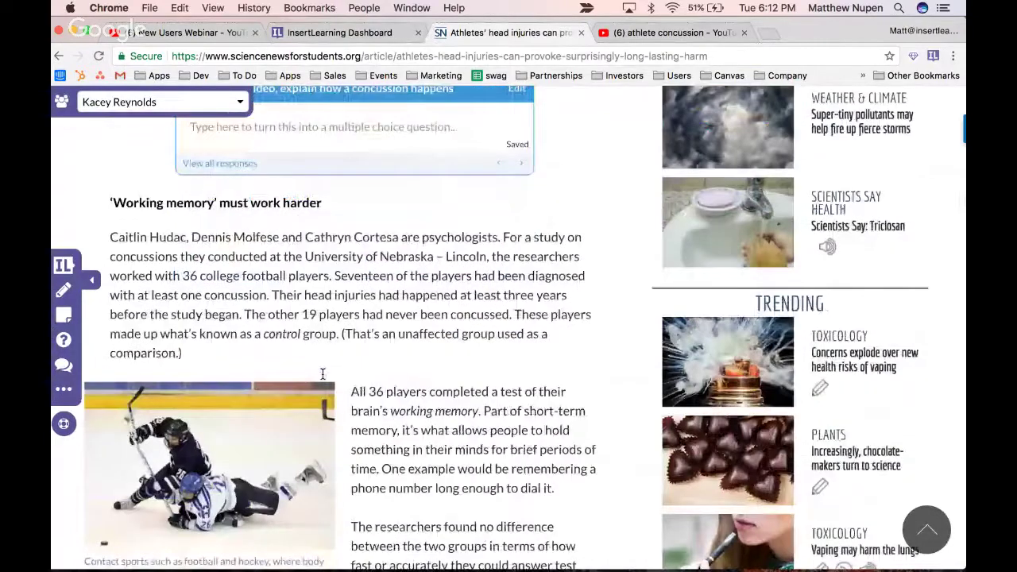
pyautogui.scroll(-4, 322, 374)
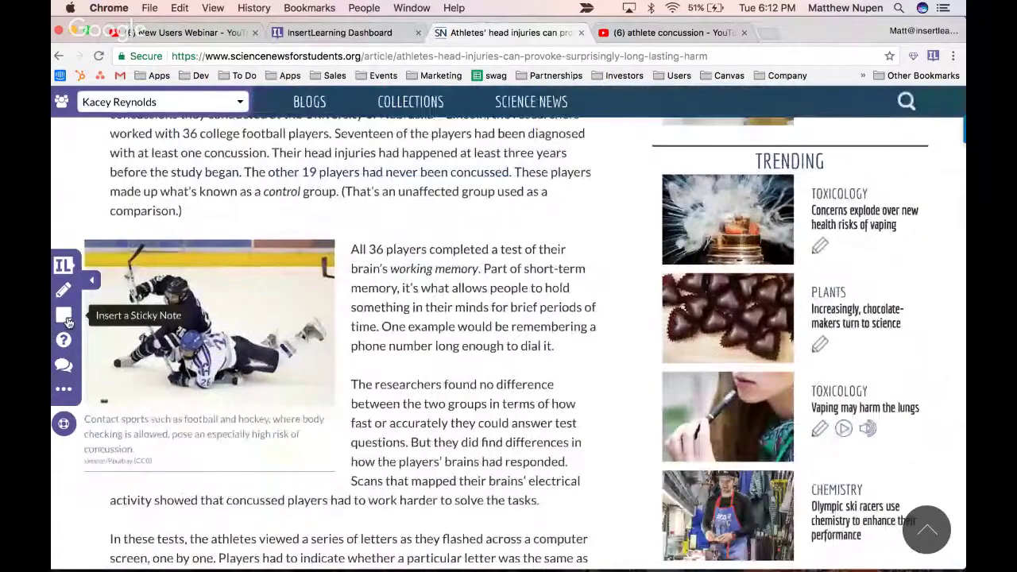
pyautogui.click(64, 315)
pyautogui.click(455, 419)
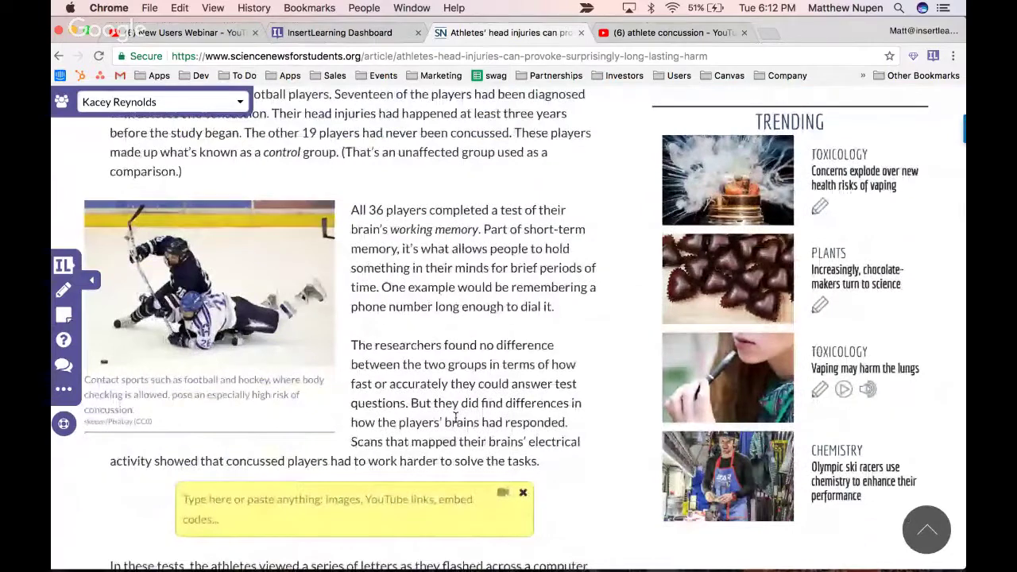
# - Write 'STOP HERE:' and the class discussion instructions telling students to answer the question below
pyautogui.scroll(-3, 378, 496)
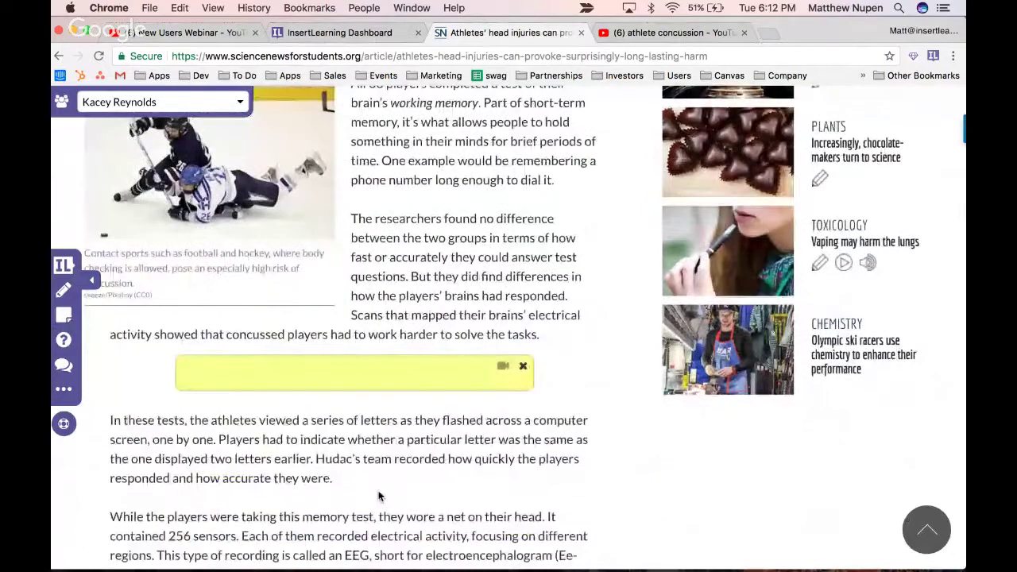
pyautogui.write('SO')
pyautogui.press('BackSpace')
pyautogui.write('O')
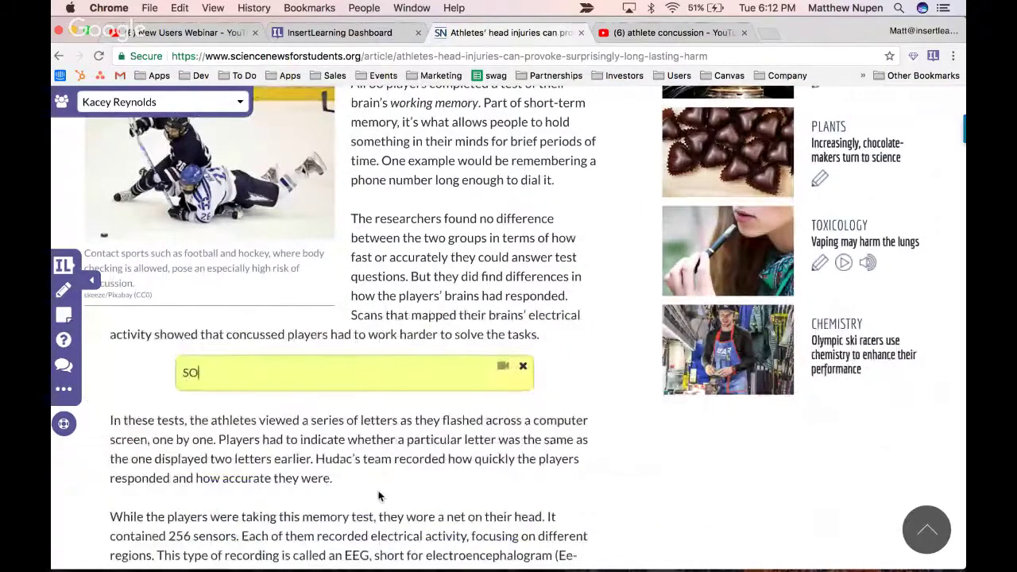
pyautogui.press('BackSpace')
pyautogui.write('TOP HERE:')
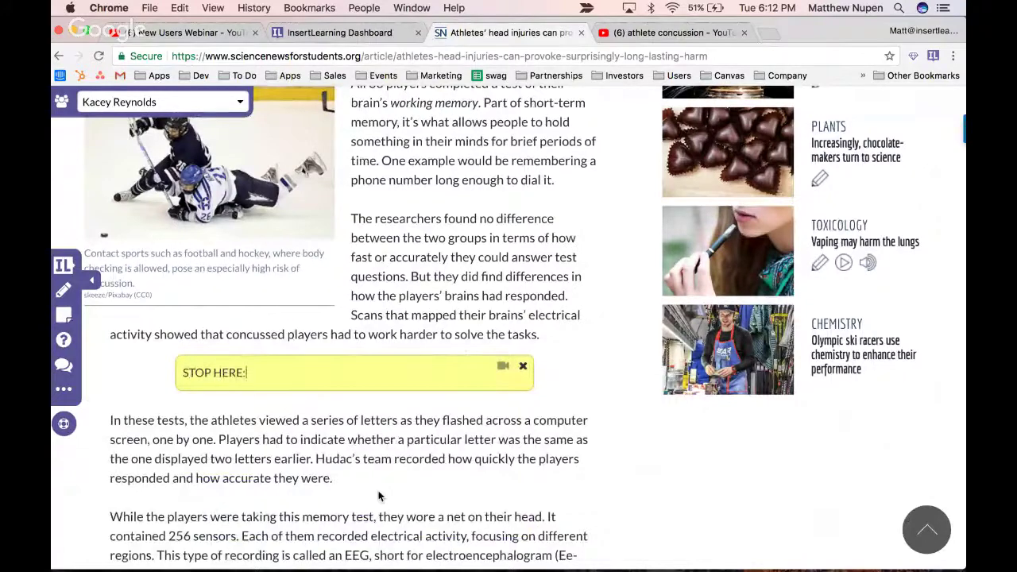
pyautogui.press('Return')
pyautogui.write('we will have a')
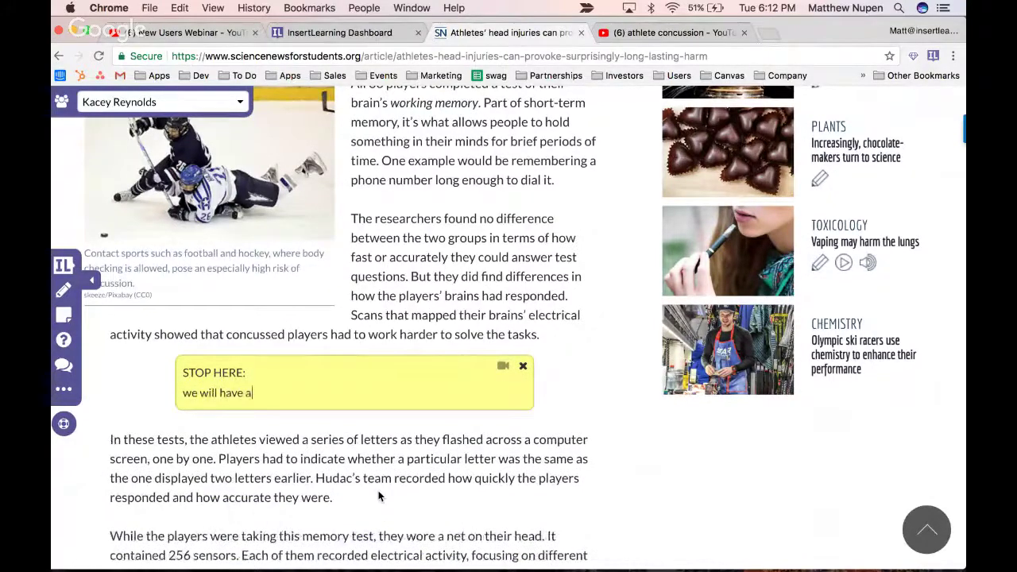
pyautogui.write(' class disucssion. ')
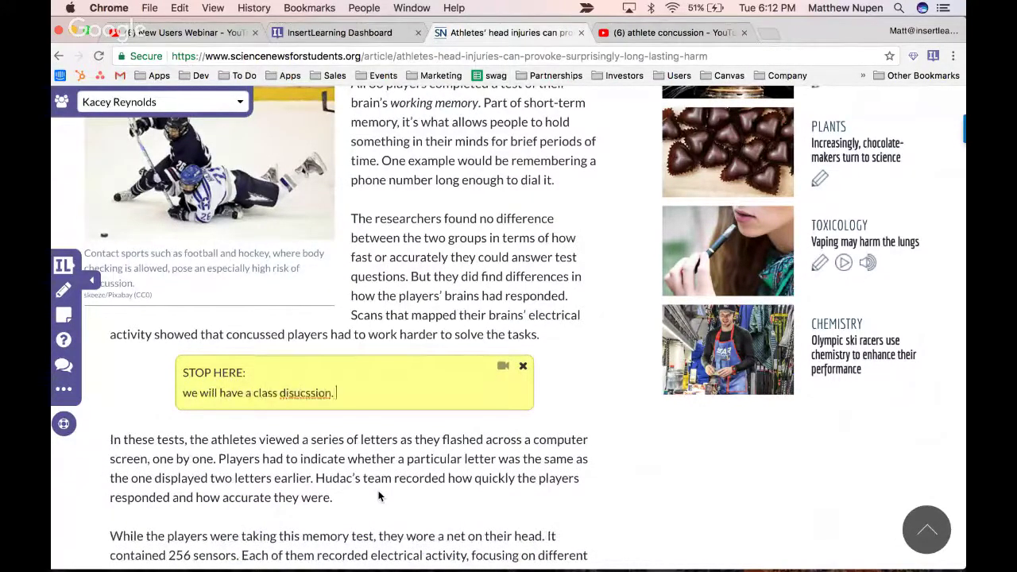
pyautogui.write(' Answer the questio')
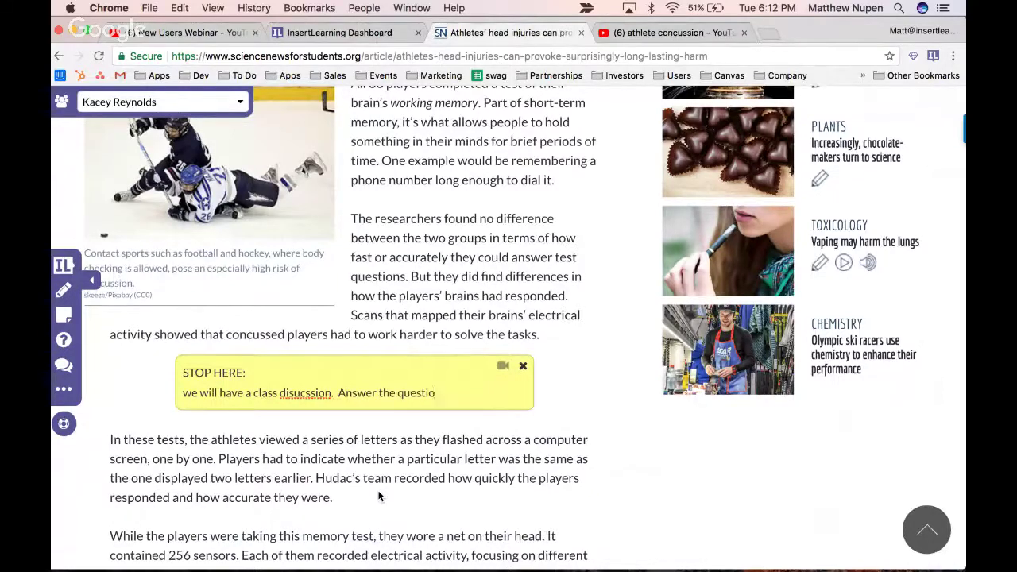
pyautogui.write('n below until everyone has cuag')
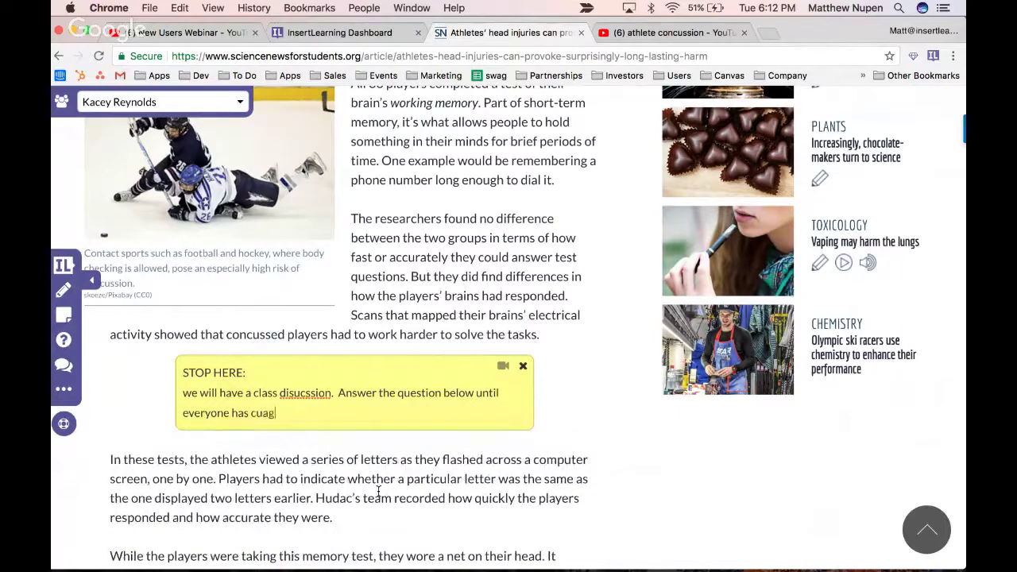
pyautogui.press('BackSpace')
pyautogui.press('BackSpace')
pyautogui.press('BackSpace')
pyautogui.write('aught')
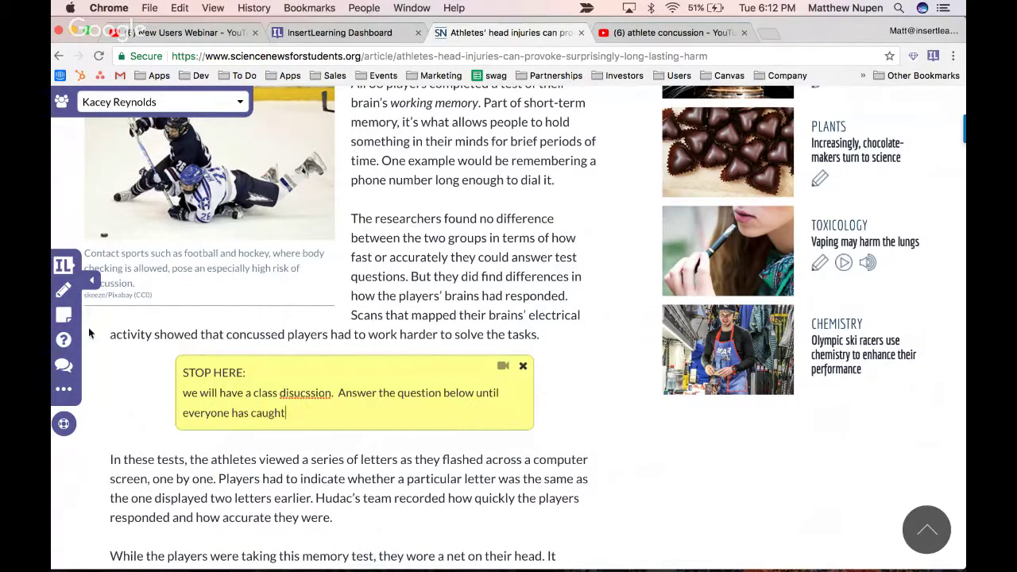
# - Create a new question after the brain-scan paragraph, below the STOP HERE note
pyautogui.click(65, 342)
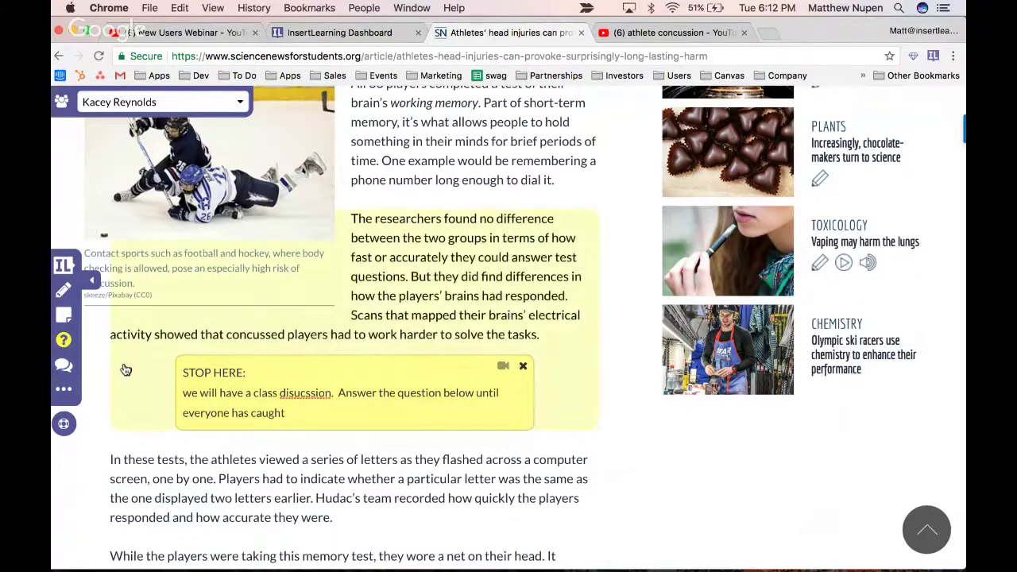
pyautogui.click(445, 276)
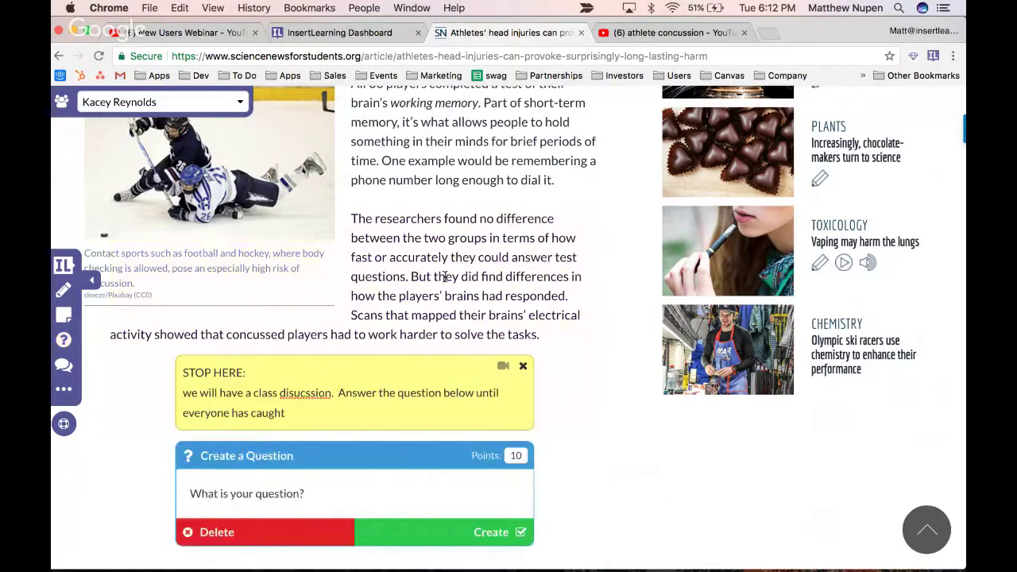
pyautogui.scroll(3, 445, 277)
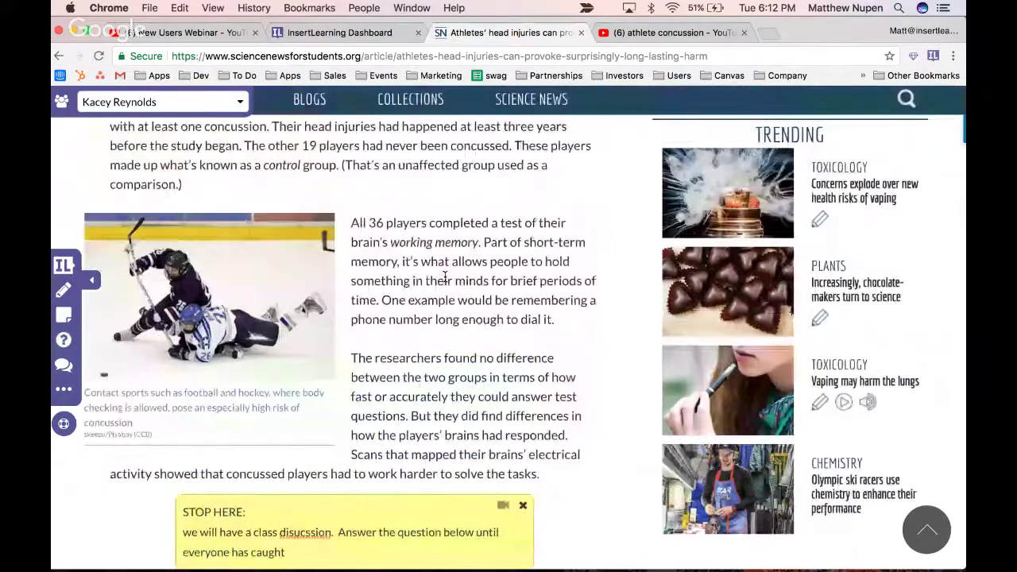
pyautogui.scroll(-5, 445, 277)
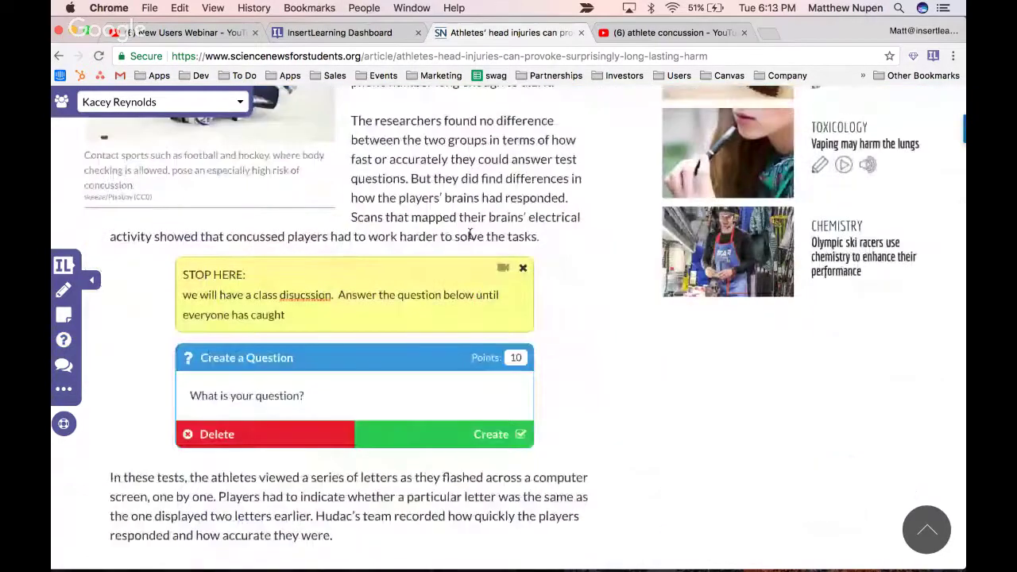
pyautogui.scroll(-5, 275, 337)
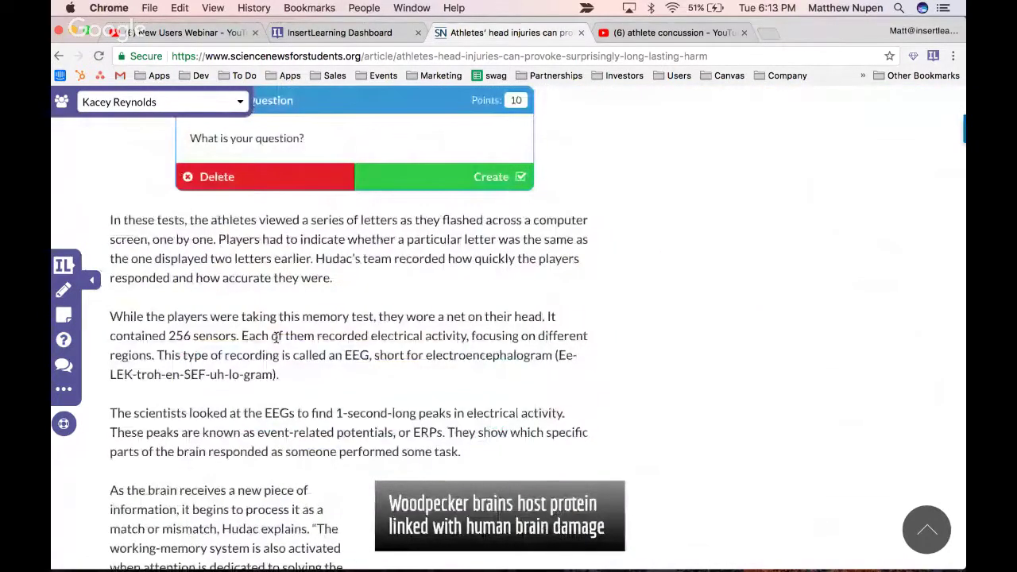
pyautogui.scroll(4, 276, 338)
pyautogui.click(440, 369)
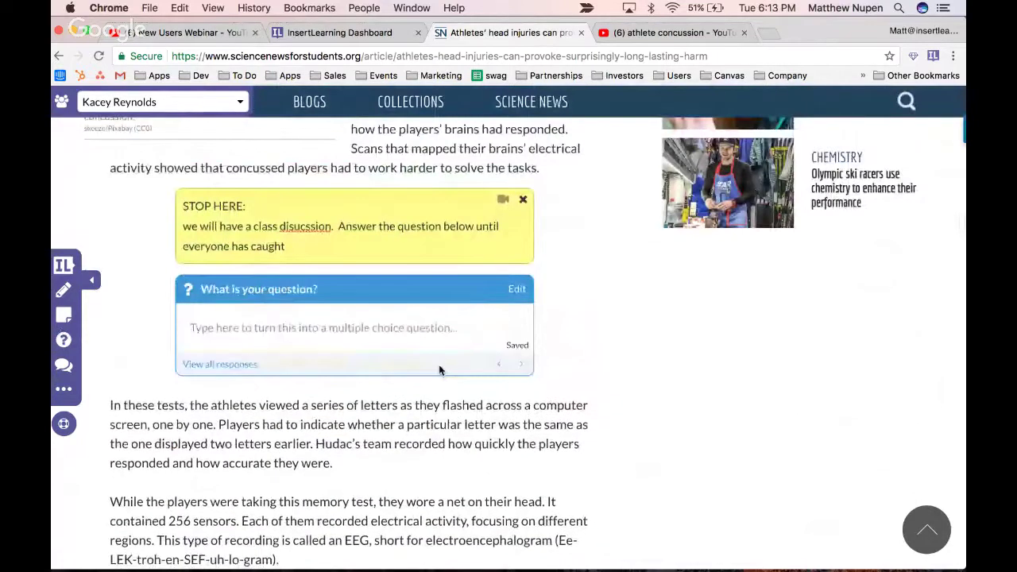
# - Set the question text to 'Which is the most common cause?' and save it
pyautogui.click(520, 291)
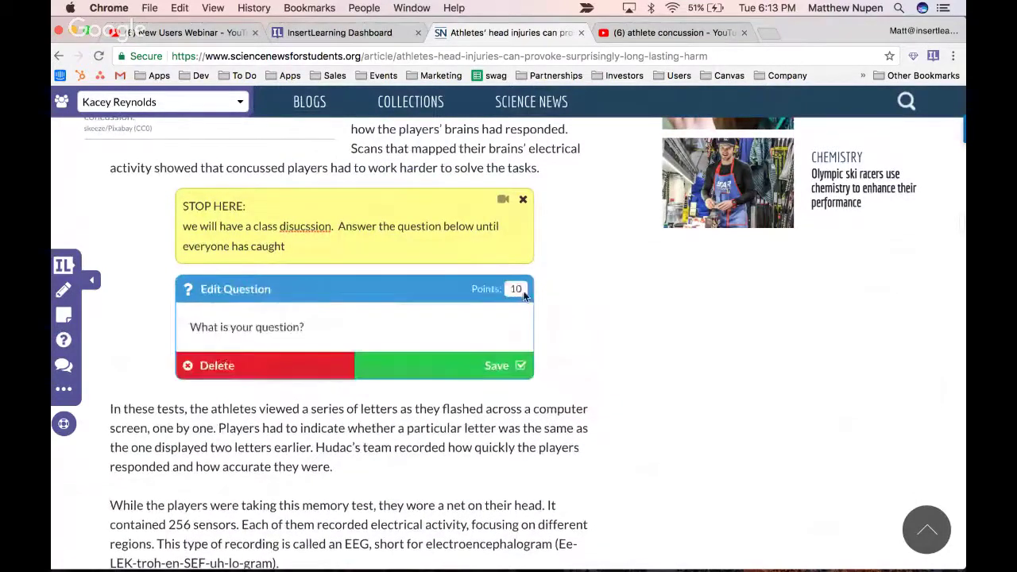
pyautogui.click(283, 326)
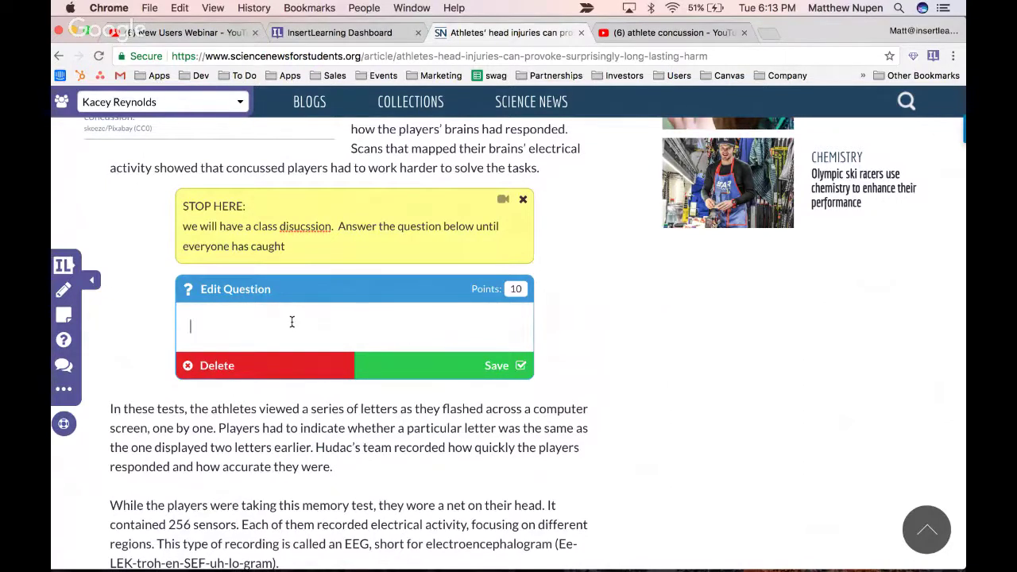
pyautogui.write('Which is the most co')
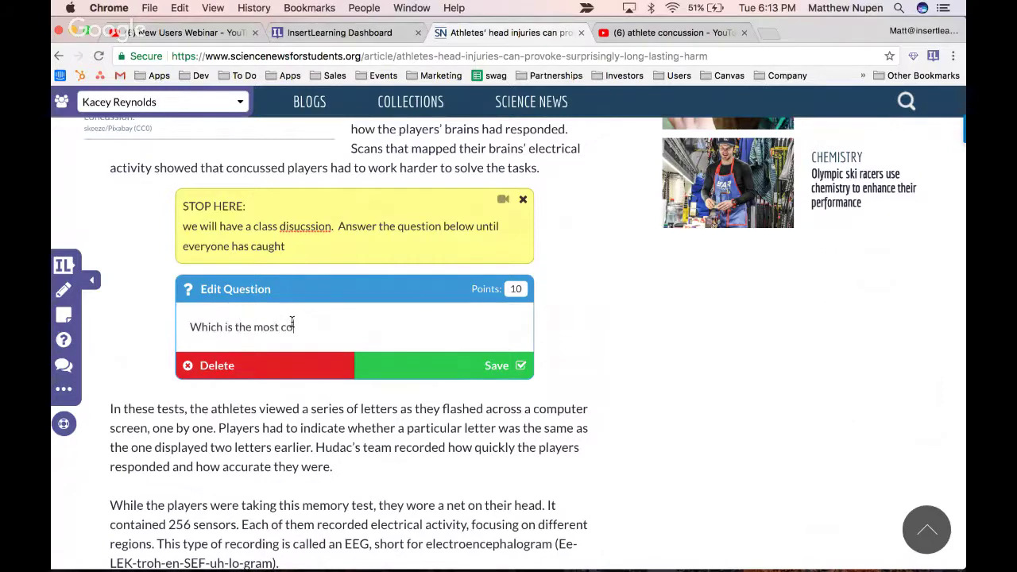
pyautogui.write('mmon cause?')
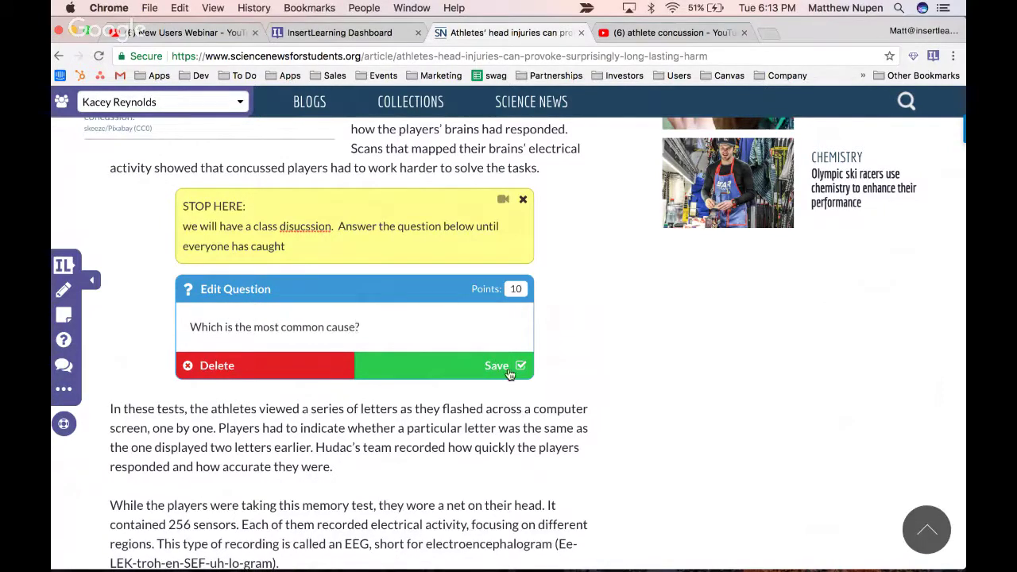
pyautogui.click(486, 370)
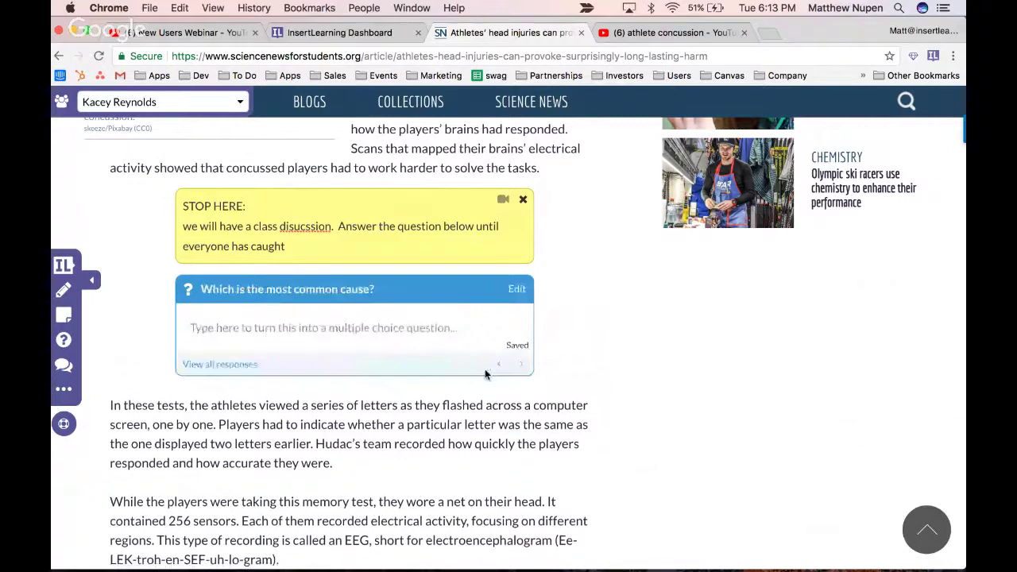
# - Add choices sports, car accidents, falling and brushing your teeth, marking sports as correct
pyautogui.click(231, 331)
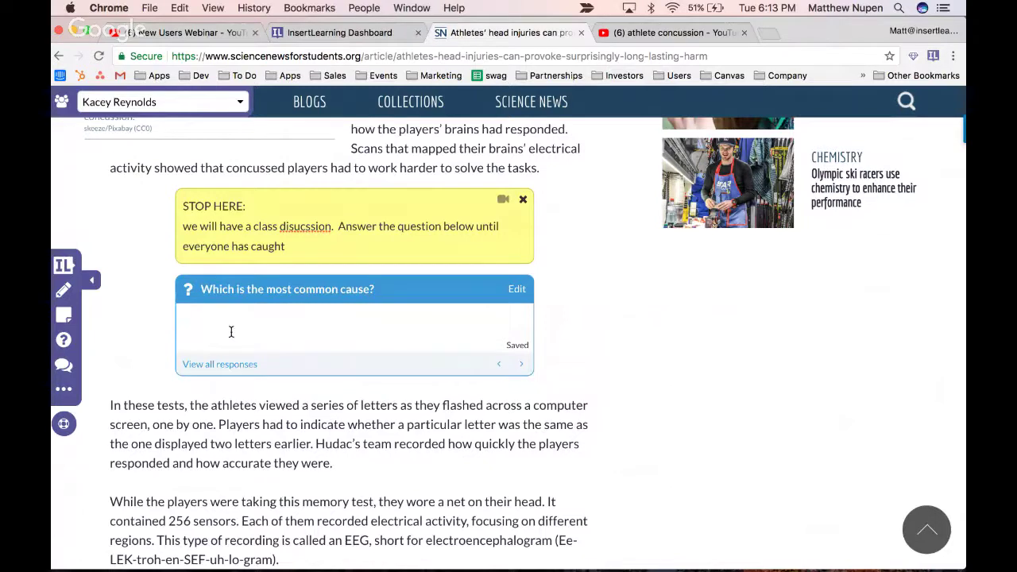
pyautogui.write('sports')
pyautogui.press('Return')
pyautogui.write('ca')
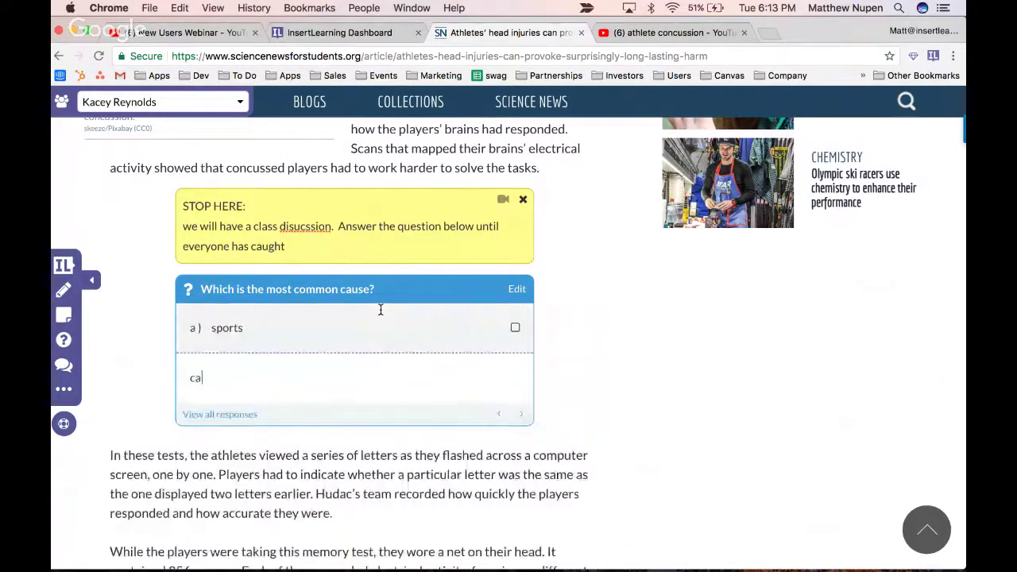
pyautogui.write('r accidents')
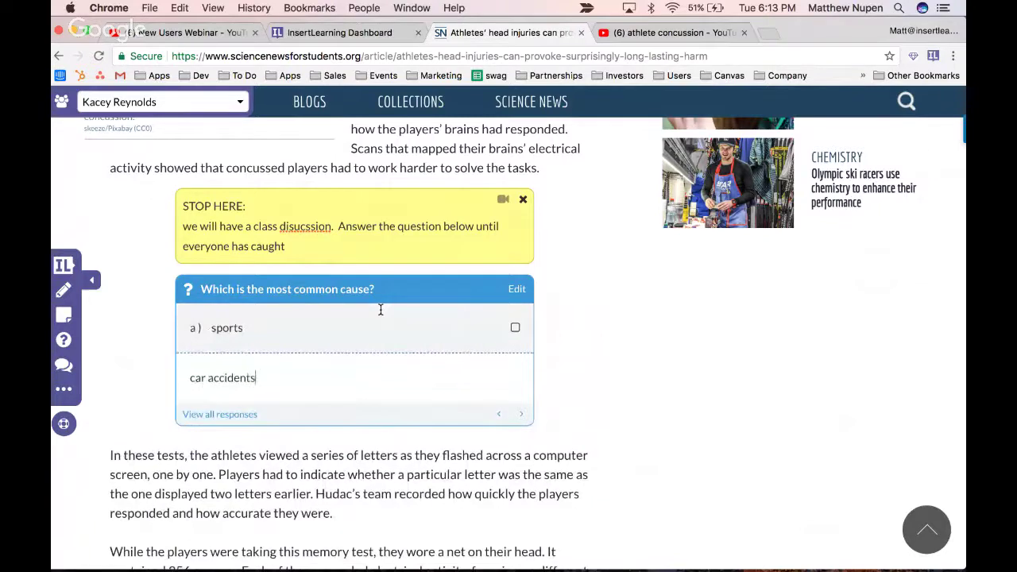
pyautogui.press('Return')
pyautogui.write('falling')
pyautogui.press('Return')
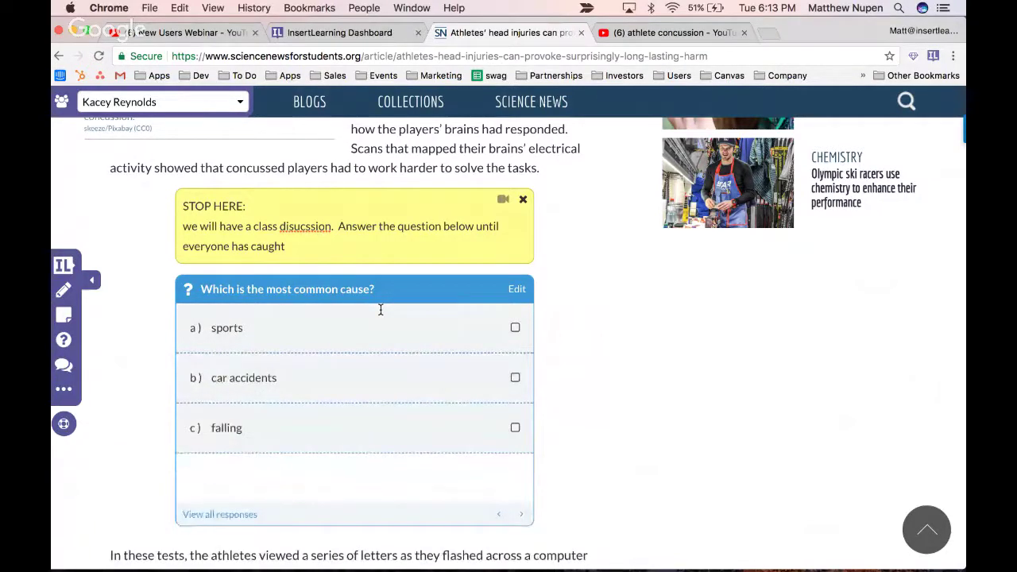
pyautogui.scroll(-1, 380, 309)
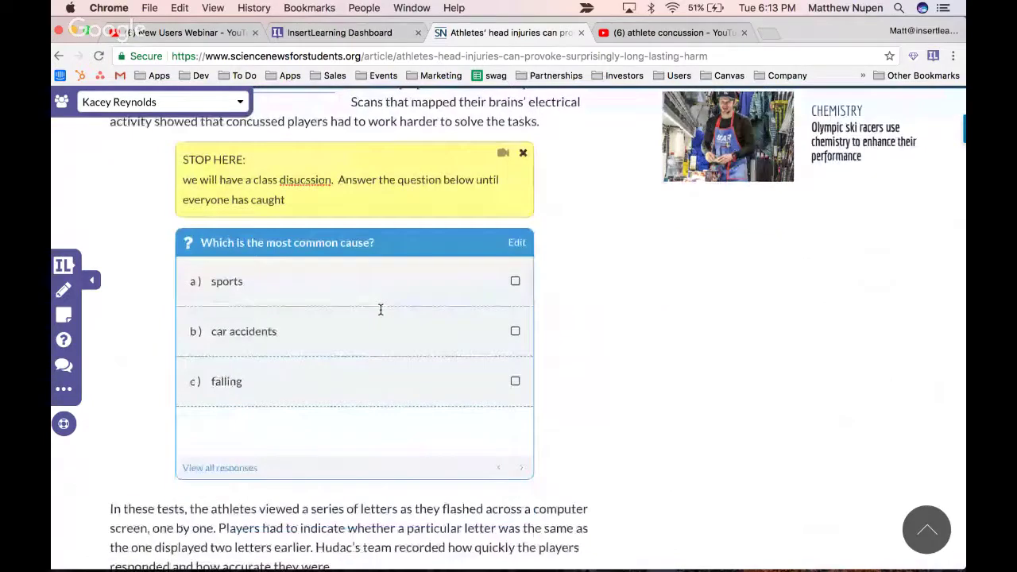
pyautogui.write('brushing your teeth')
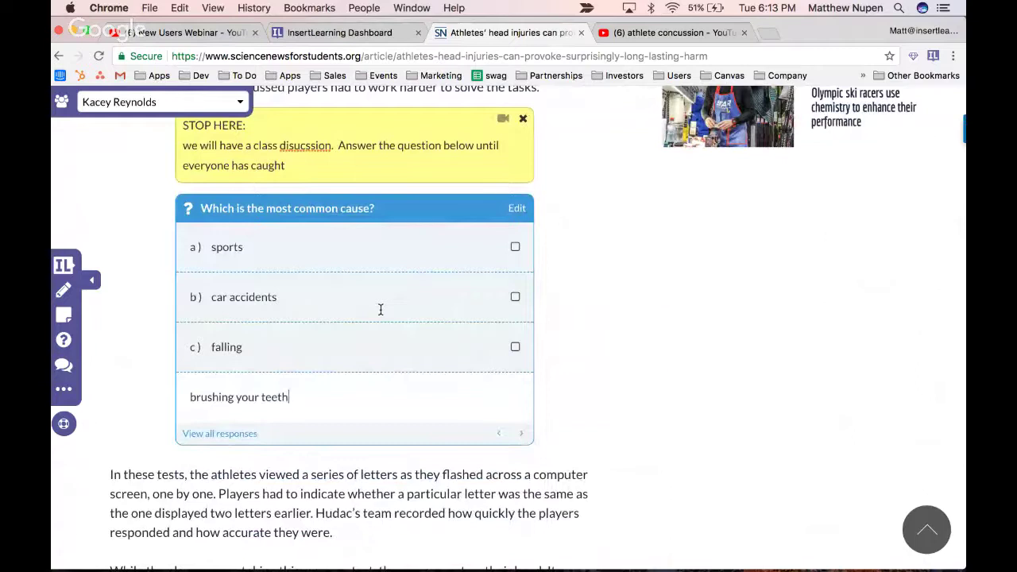
pyautogui.press('Return')
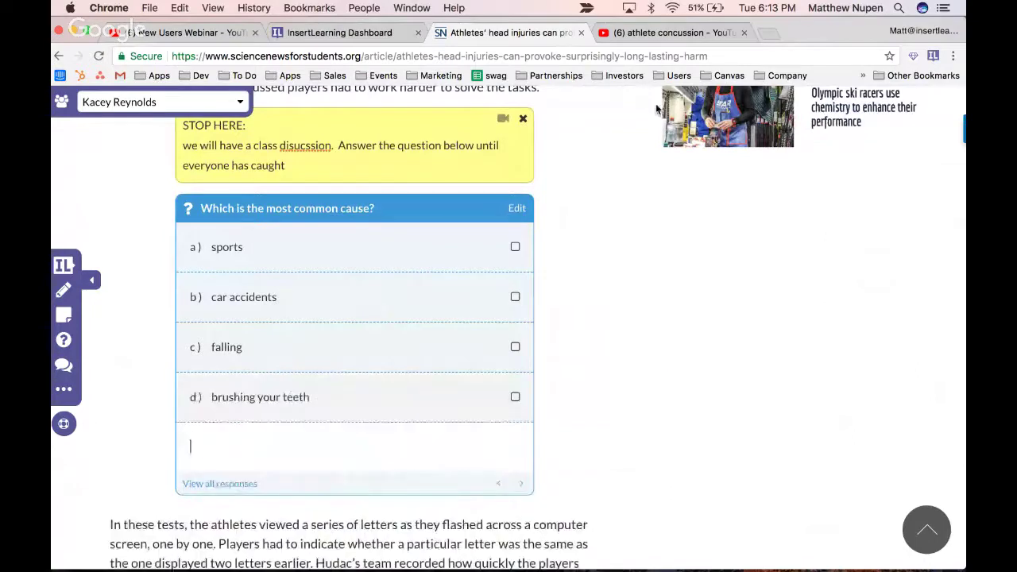
pyautogui.click(515, 247)
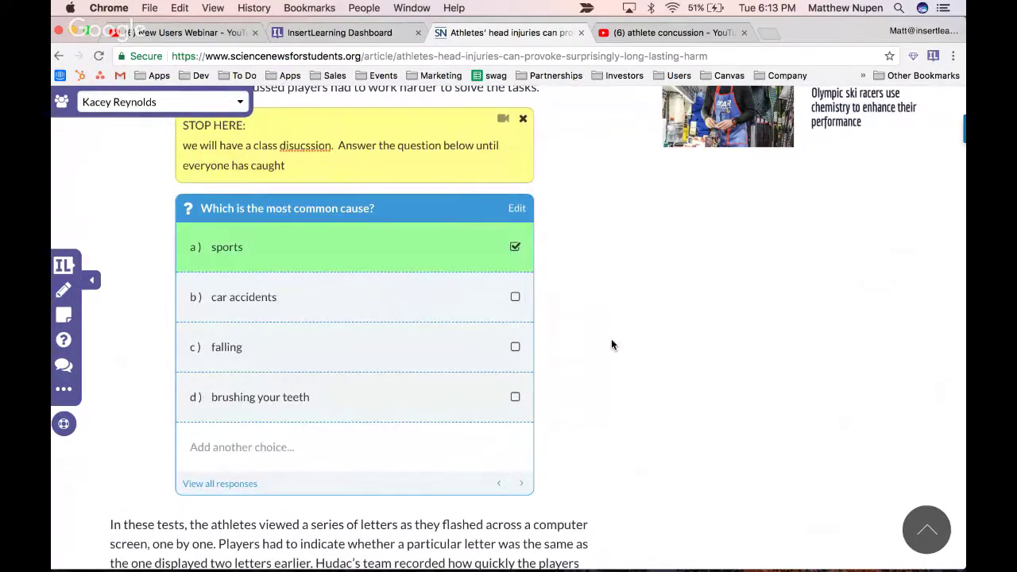
pyautogui.scroll(1, 611, 344)
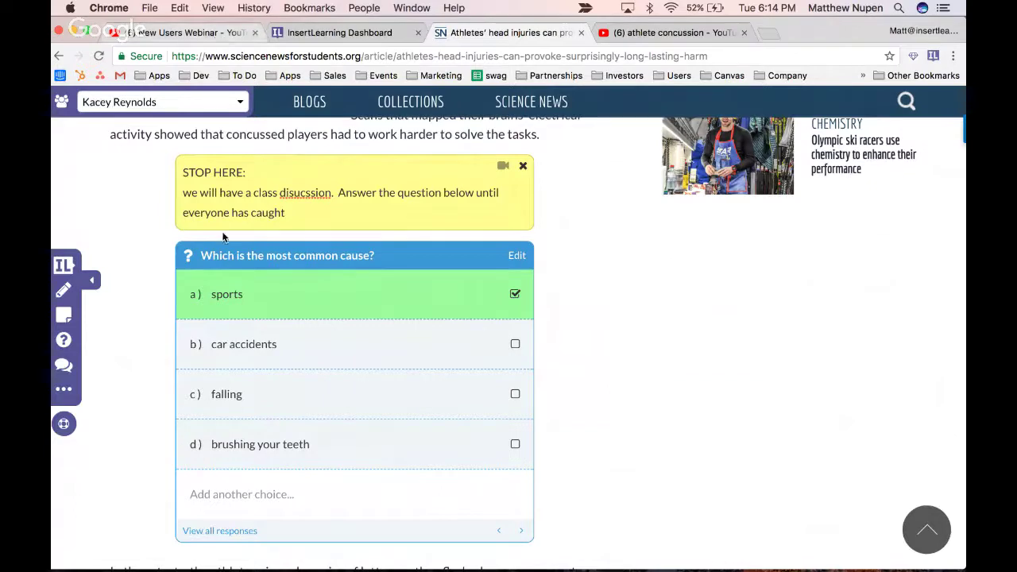
pyautogui.click(220, 40)
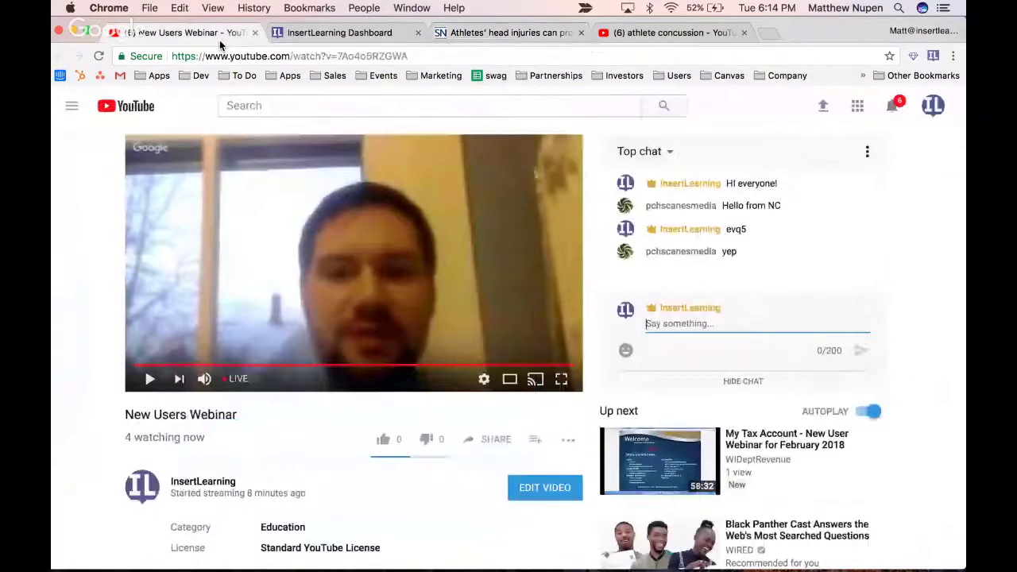
pyautogui.click(530, 34)
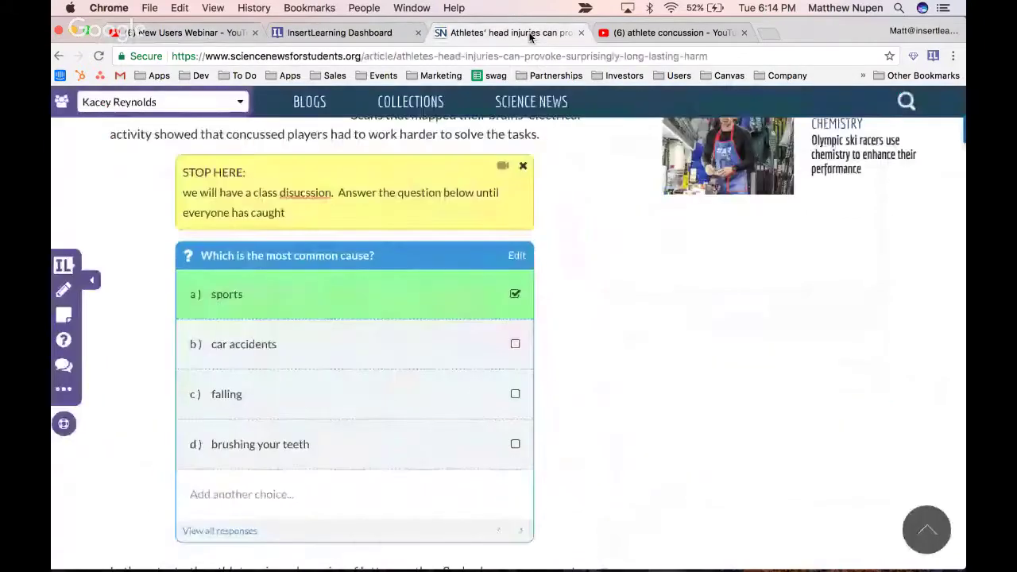
pyautogui.scroll(-1, 202, 497)
pyautogui.click(210, 475)
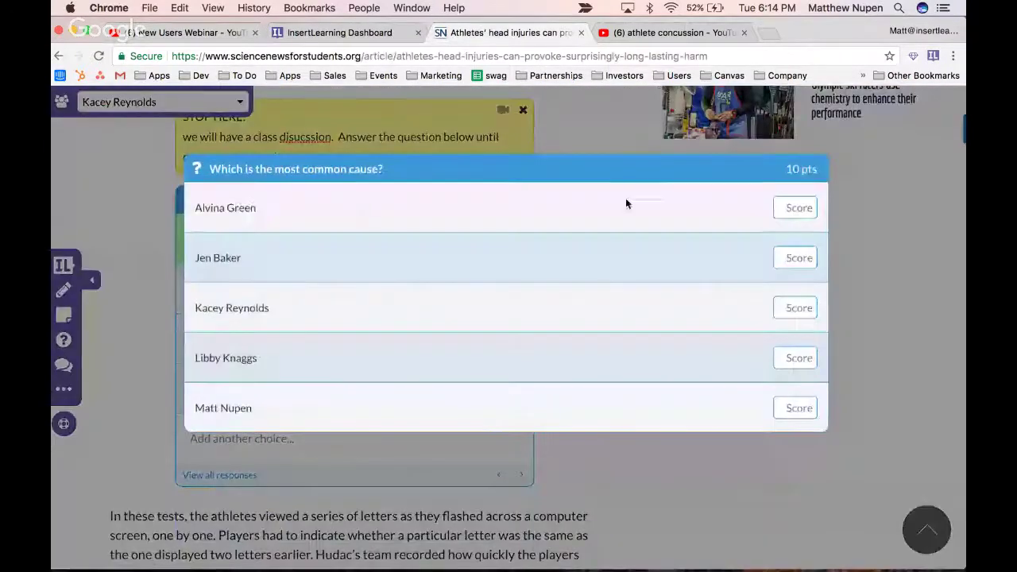
pyautogui.click(612, 143)
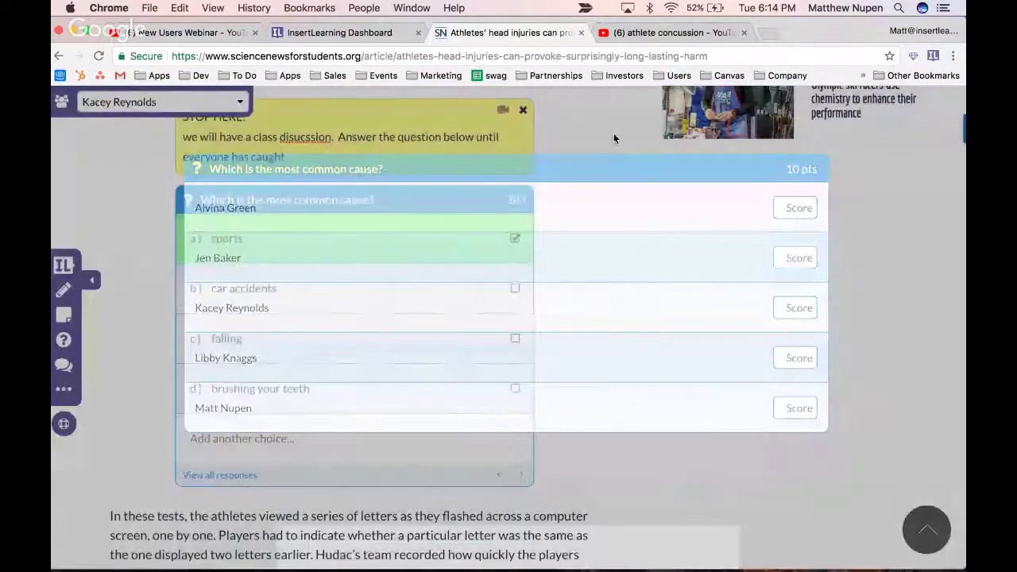
pyautogui.scroll(-5, 614, 135)
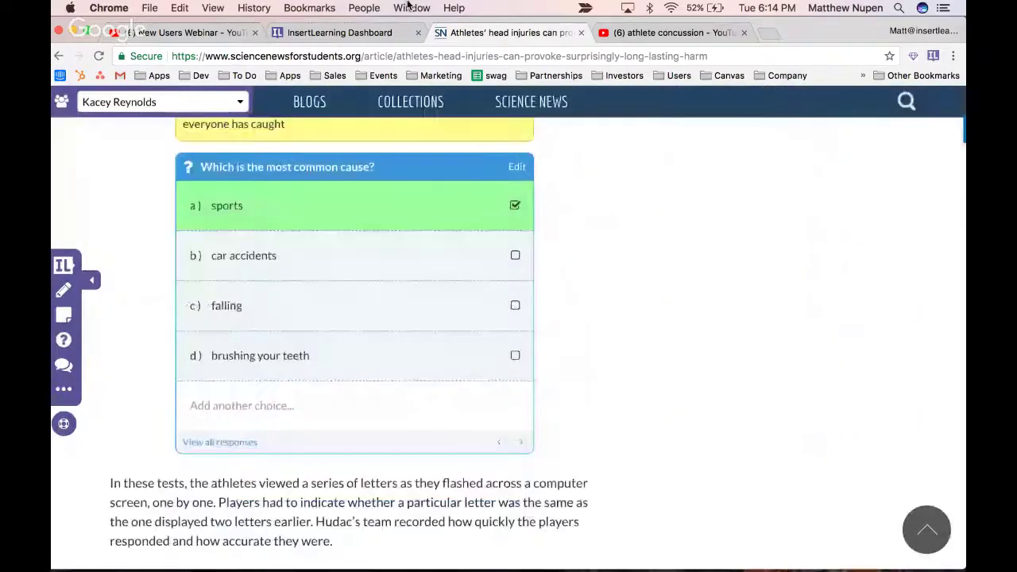
# - Open a second Chrome profile window, close its extra tabs, and load the InsertLearning dashboard
pyautogui.click(411, 8)
pyautogui.moveTo(364, 8)
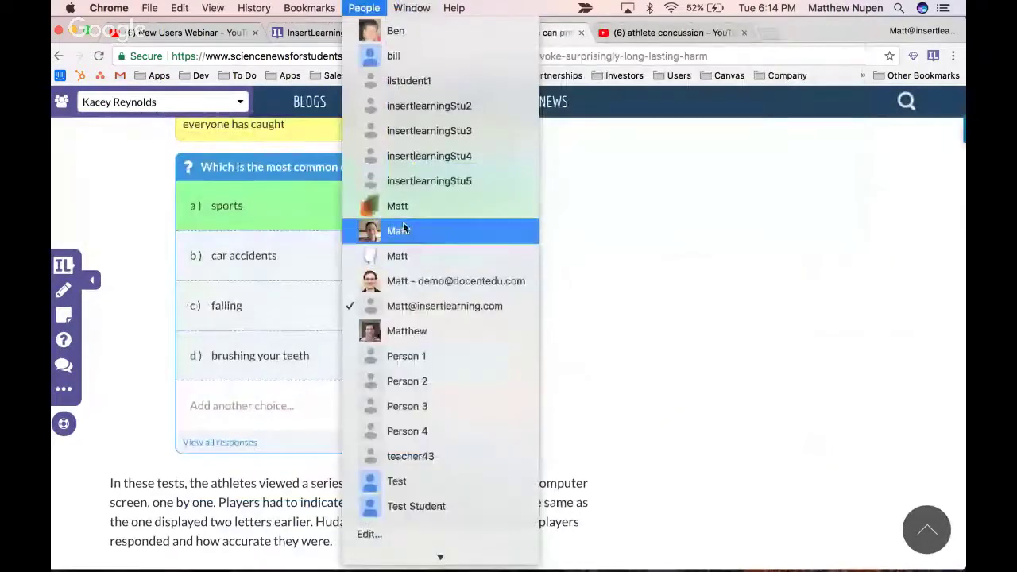
pyautogui.click(413, 333)
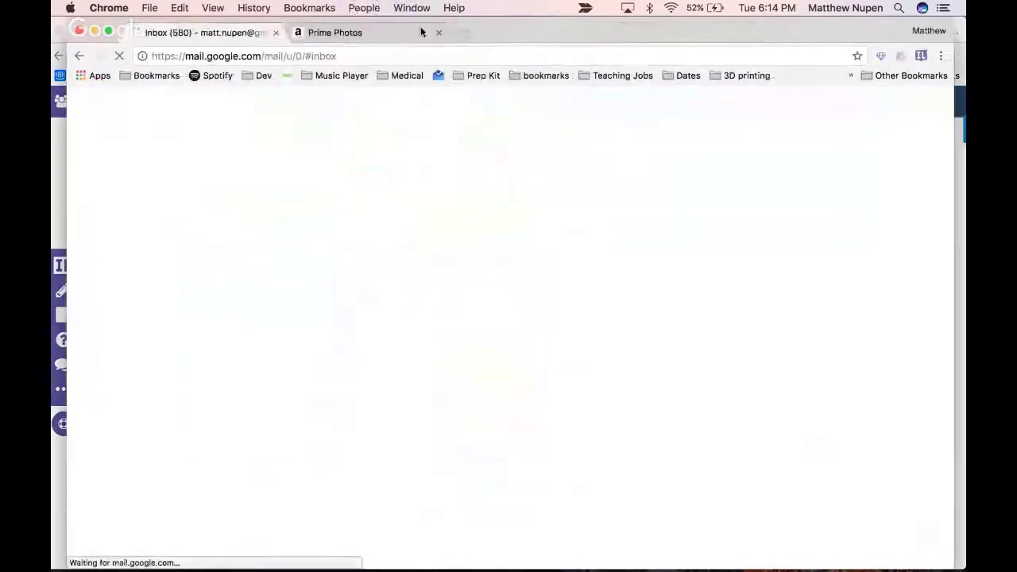
pyautogui.press('super+y')
pyautogui.click(435, 33)
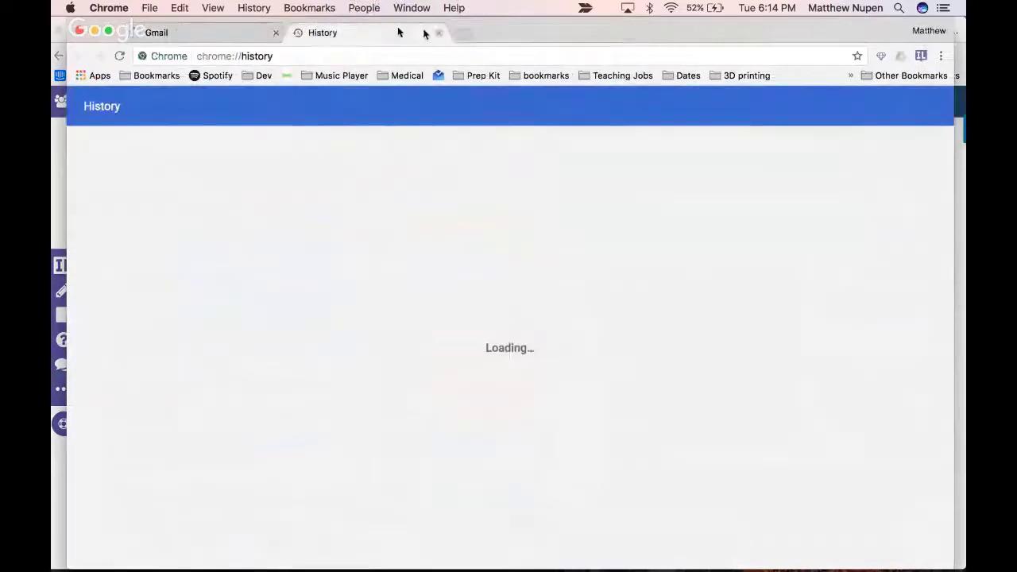
pyautogui.click(275, 32)
pyautogui.press('super+t')
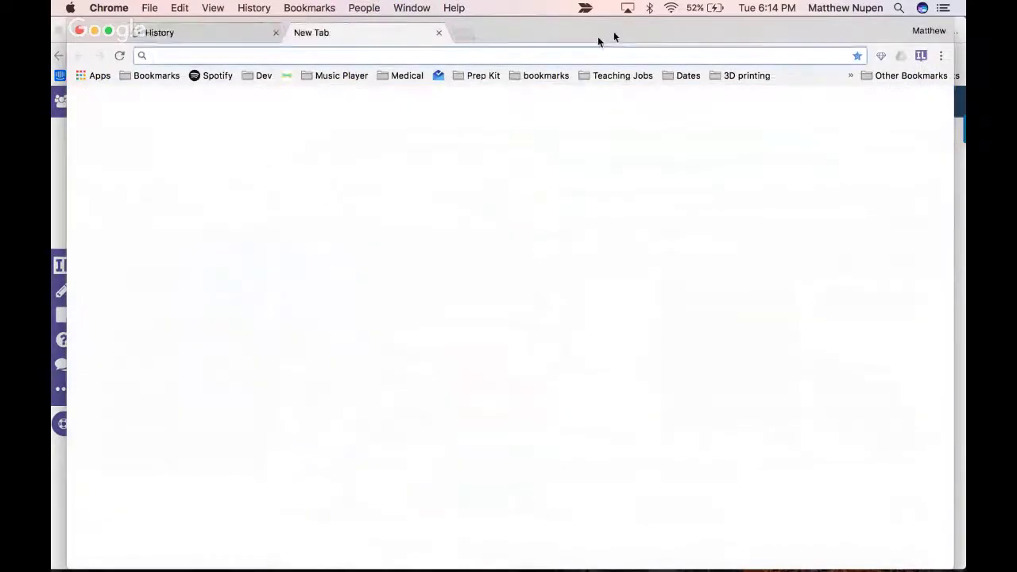
pyautogui.click(927, 58)
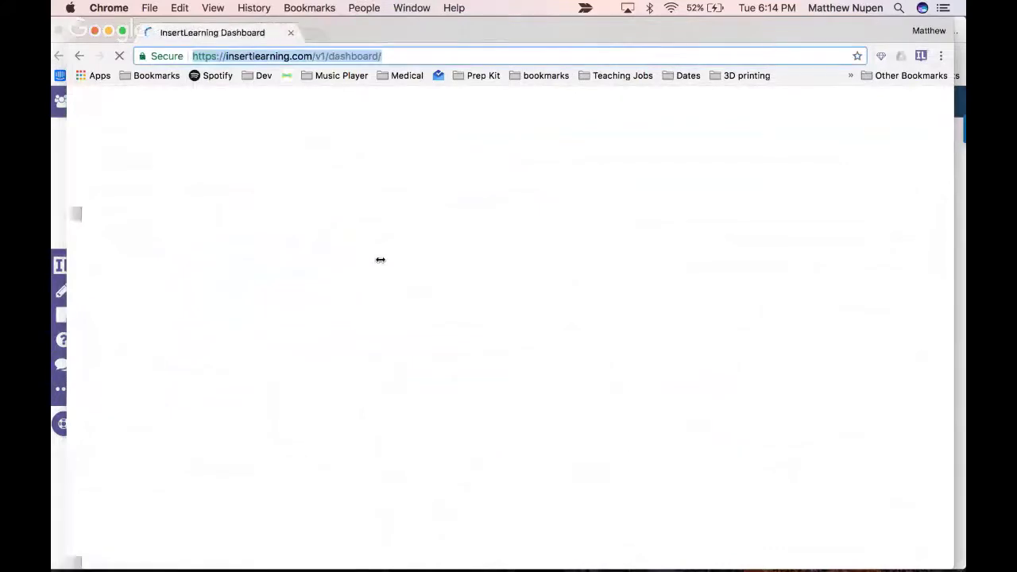
pyautogui.moveTo(380, 260); pyautogui.dragTo(379, 259)
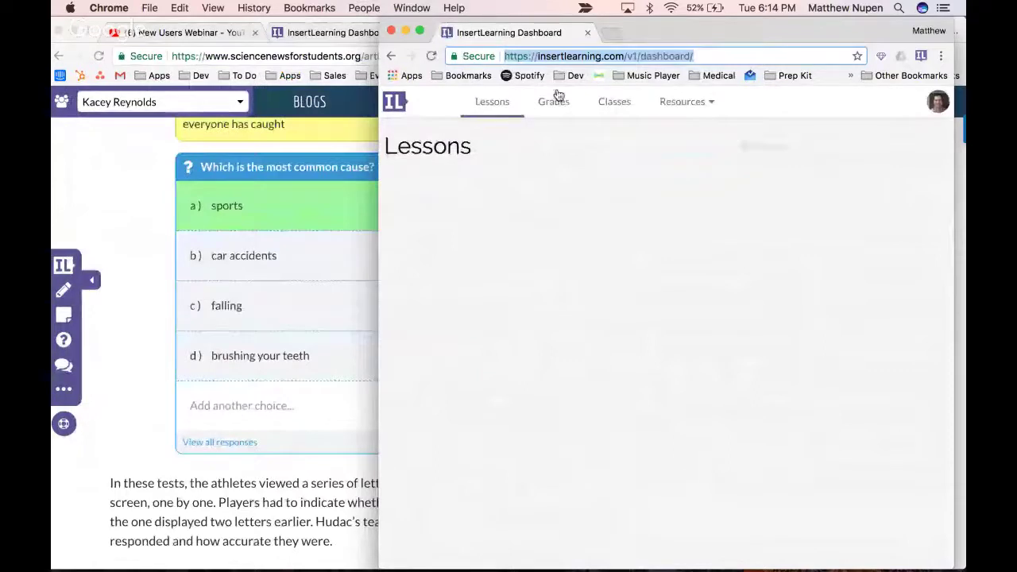
# - List the Classes and set that dashboard account's type to Student
pyautogui.click(611, 104)
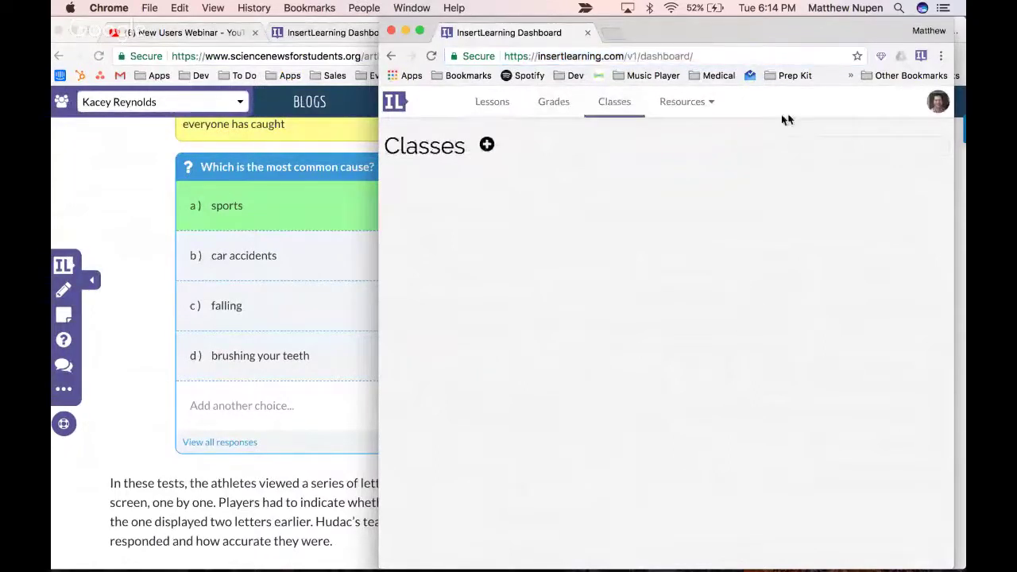
pyautogui.click(935, 101)
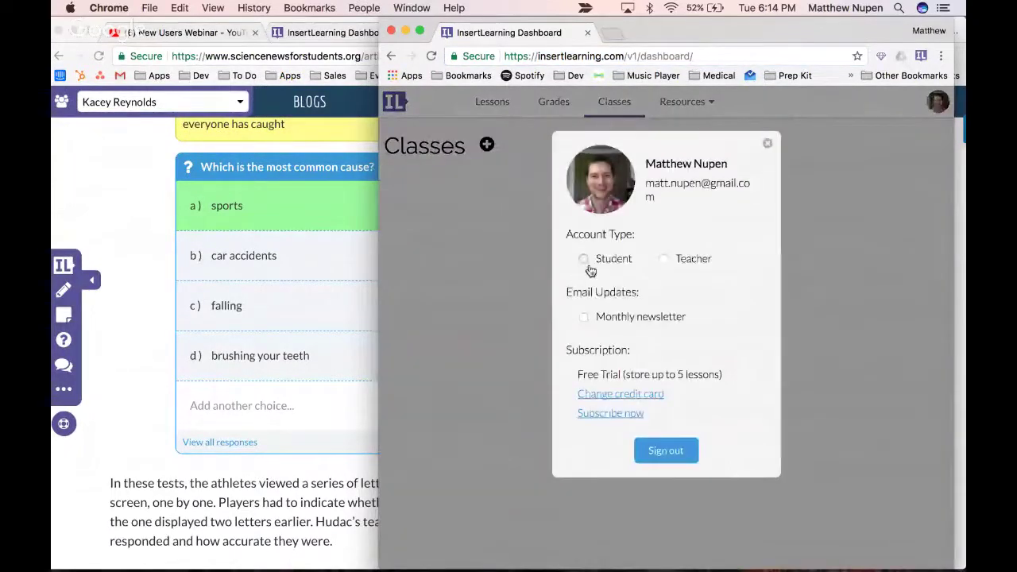
pyautogui.click(585, 261)
pyautogui.click(494, 230)
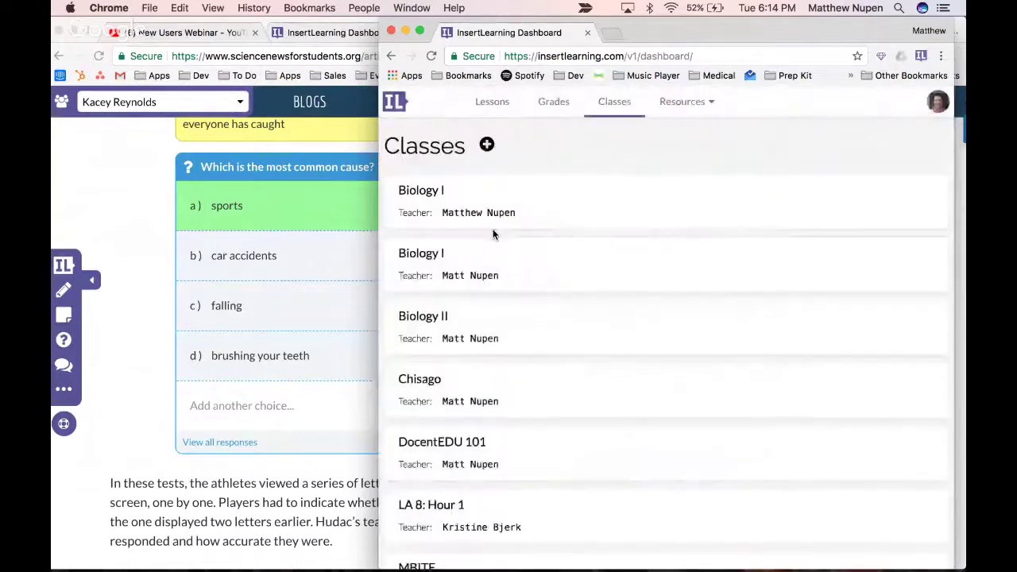
pyautogui.scroll(-5, 654, 284)
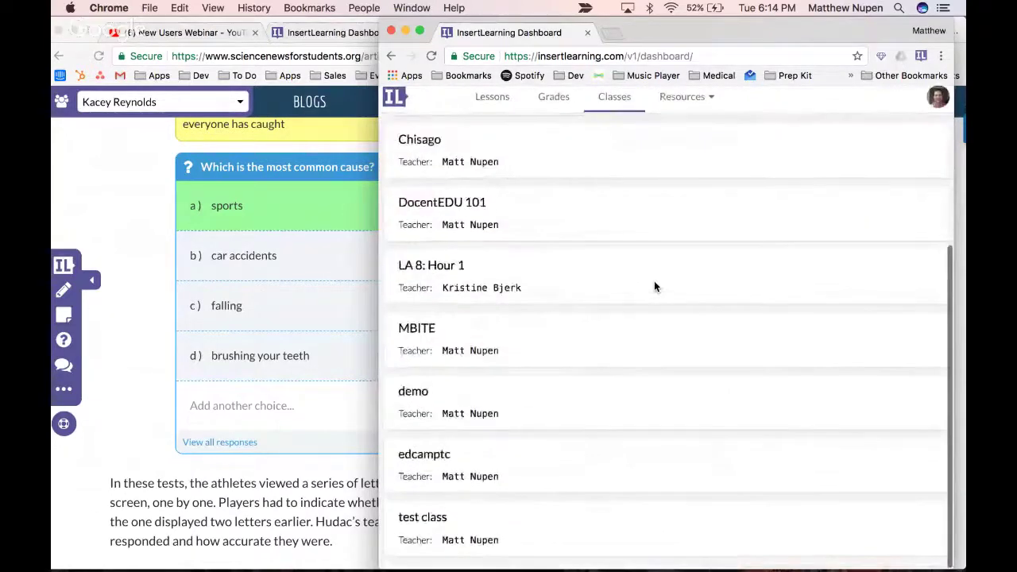
pyautogui.click(937, 102)
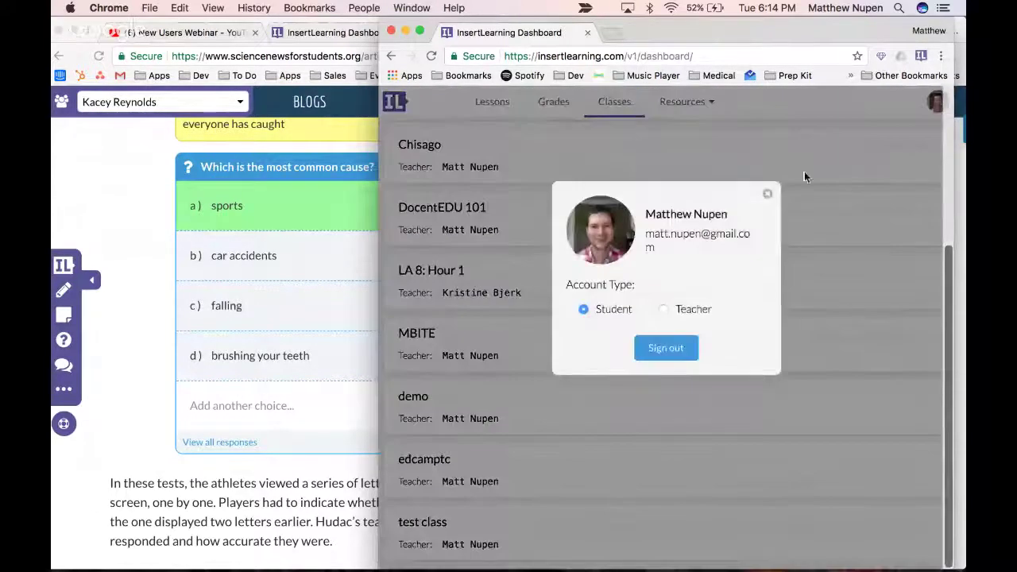
pyautogui.click(767, 192)
pyautogui.scroll(5, 774, 193)
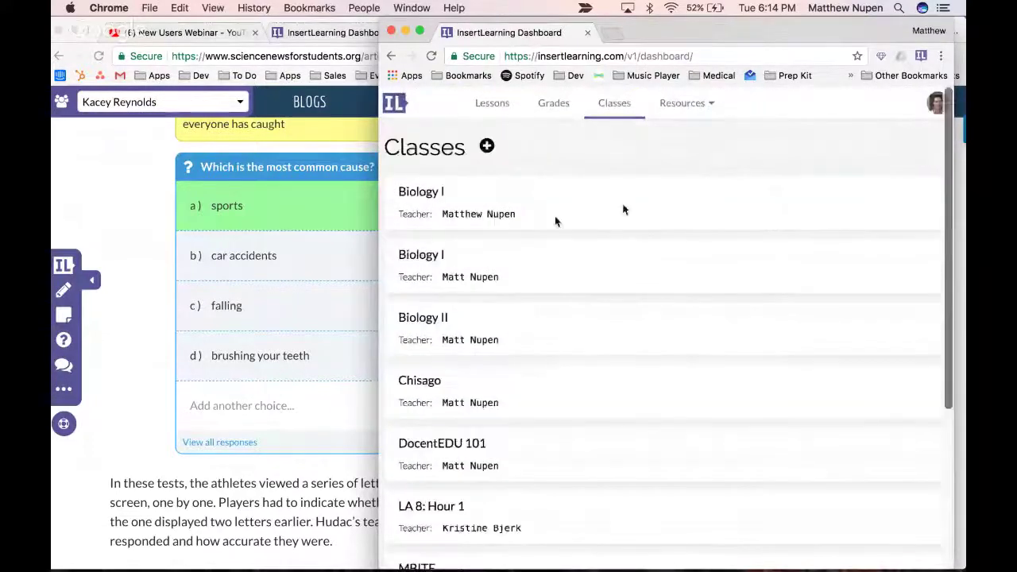
pyautogui.scroll(-4, 556, 215)
pyautogui.scroll(-1, 489, 223)
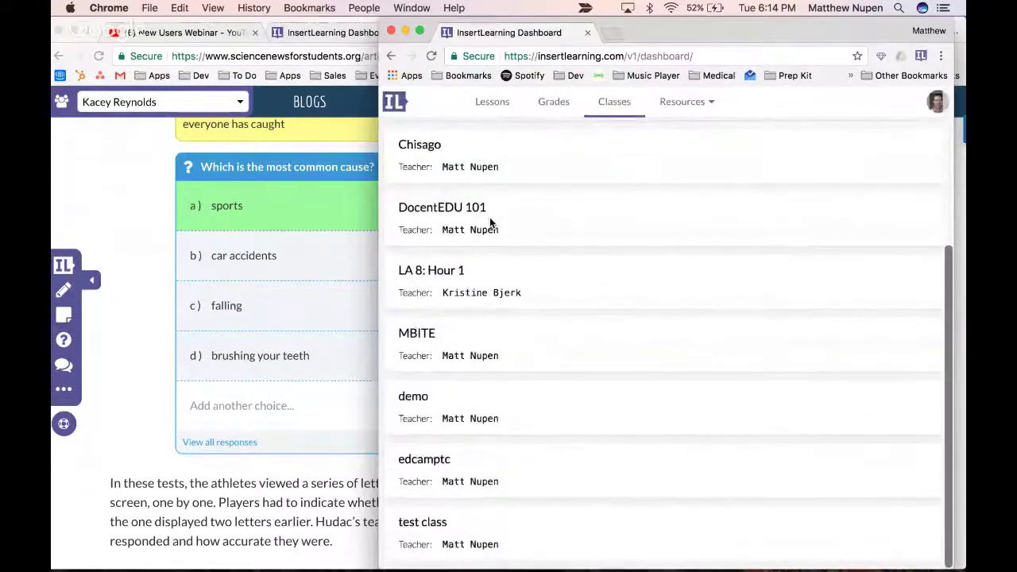
pyautogui.scroll(5, 490, 223)
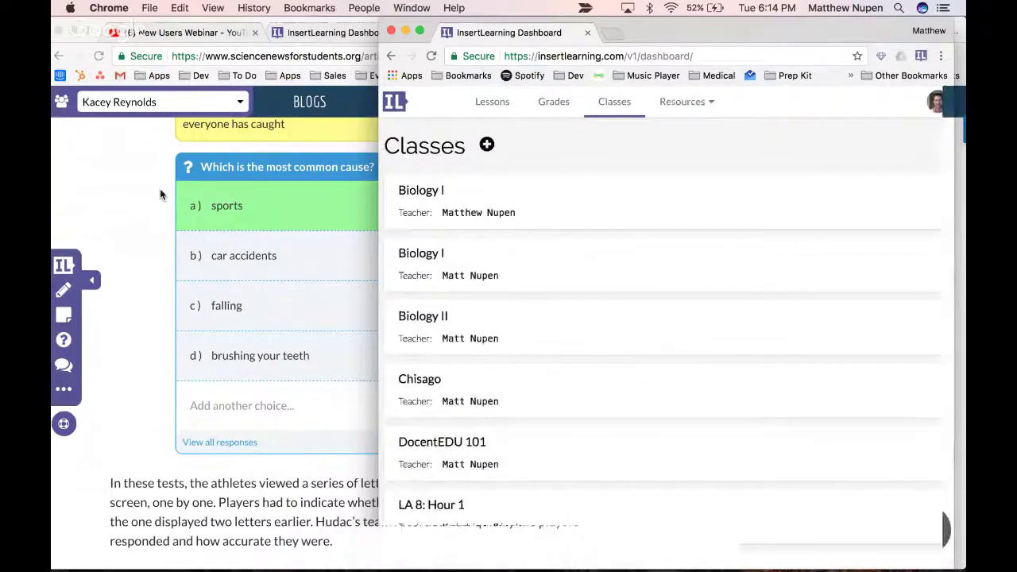
pyautogui.click(160, 195)
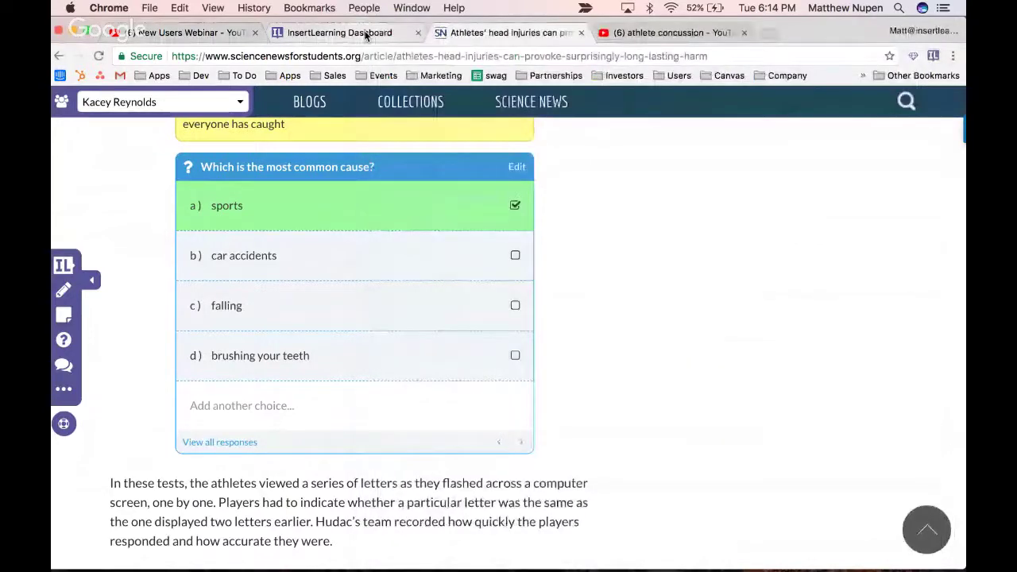
# - Enlarge and copy the IL for Teams class code from the teacher dashboard
pyautogui.click(366, 35)
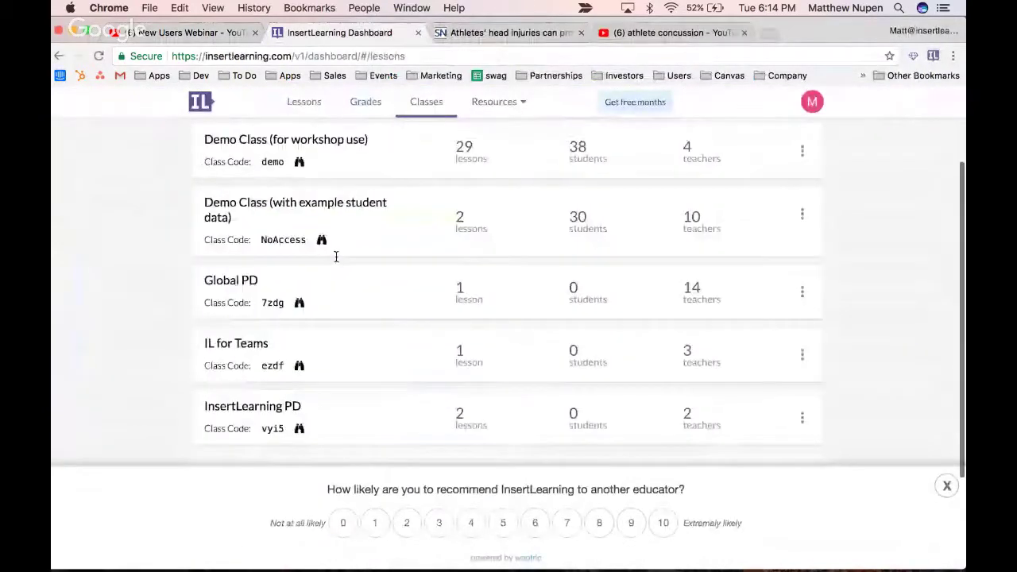
pyautogui.scroll(-1, 288, 343)
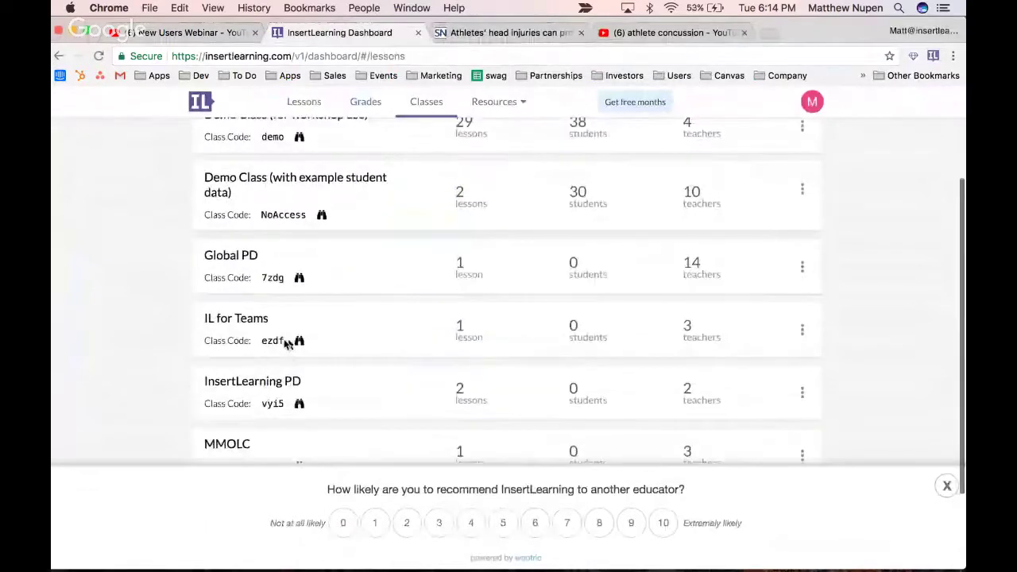
pyautogui.click(290, 342)
pyautogui.moveTo(221, 313); pyautogui.dragTo(724, 305)
pyautogui.press('super+c')
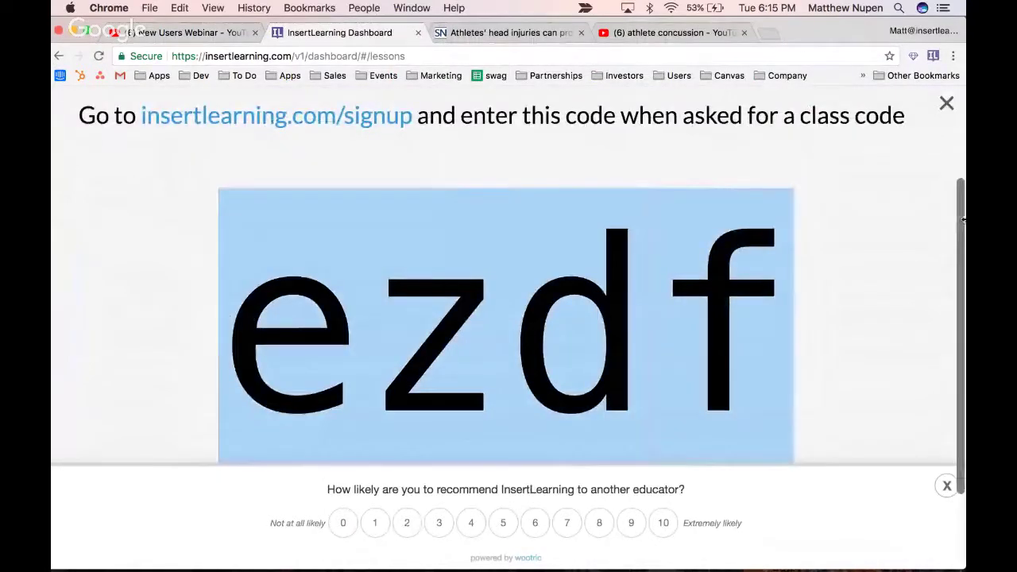
pyautogui.moveTo(949, 220); pyautogui.dragTo(937, 170)
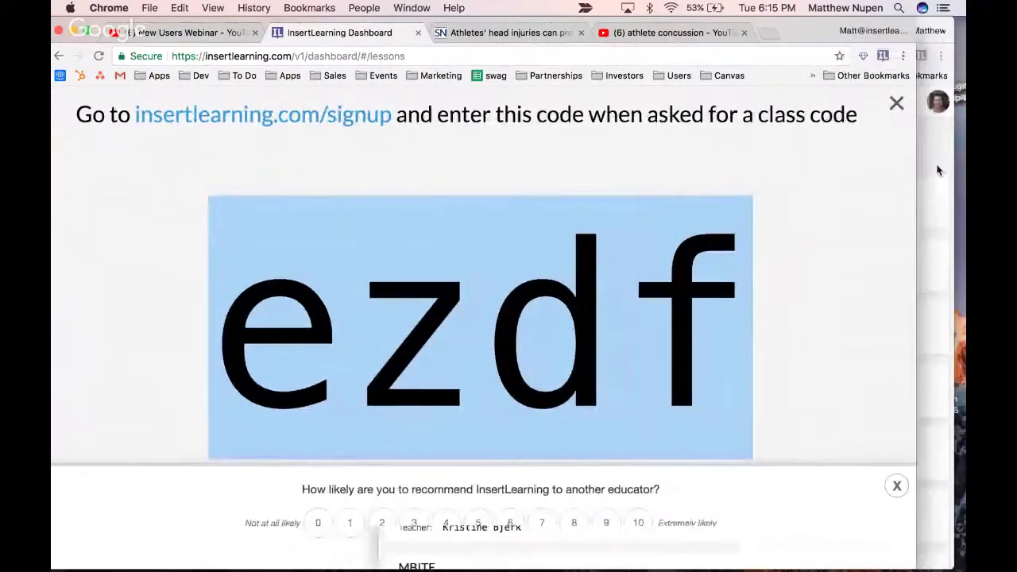
pyautogui.click(938, 170)
# - Paste the class code to enroll the student account, then view its Lessons list
pyautogui.click(484, 144)
pyautogui.press('super+v')
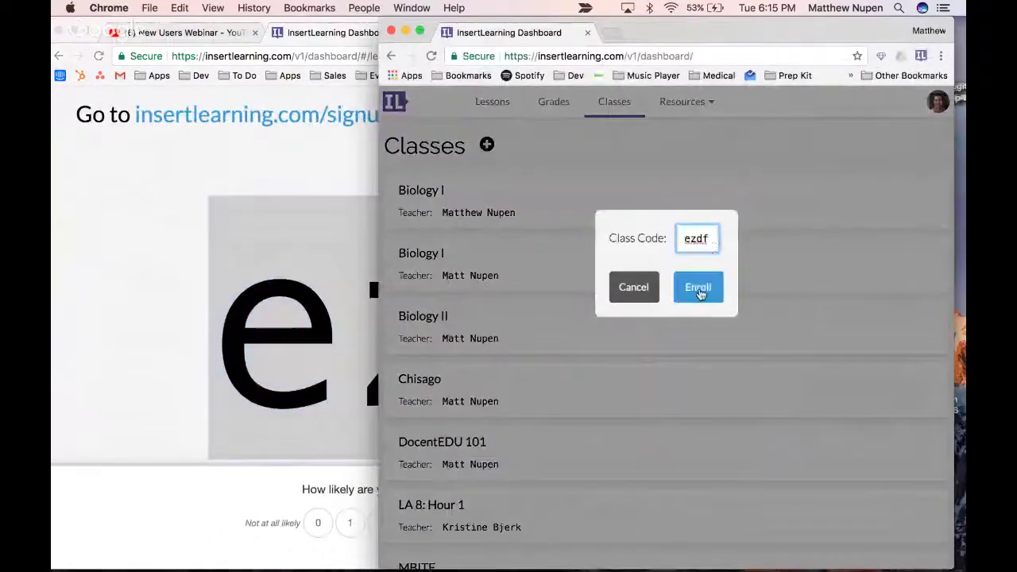
pyautogui.click(700, 290)
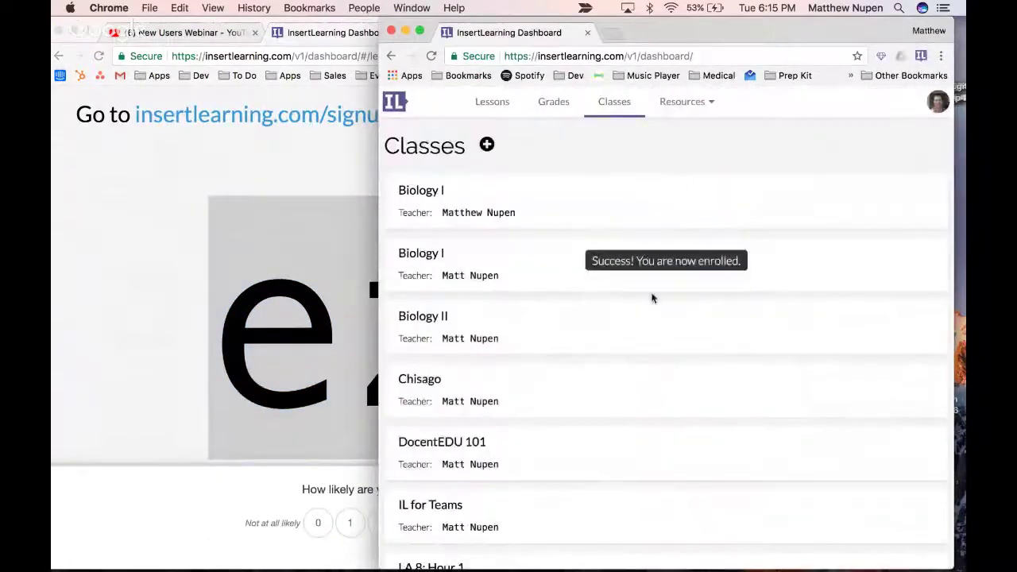
pyautogui.click(486, 102)
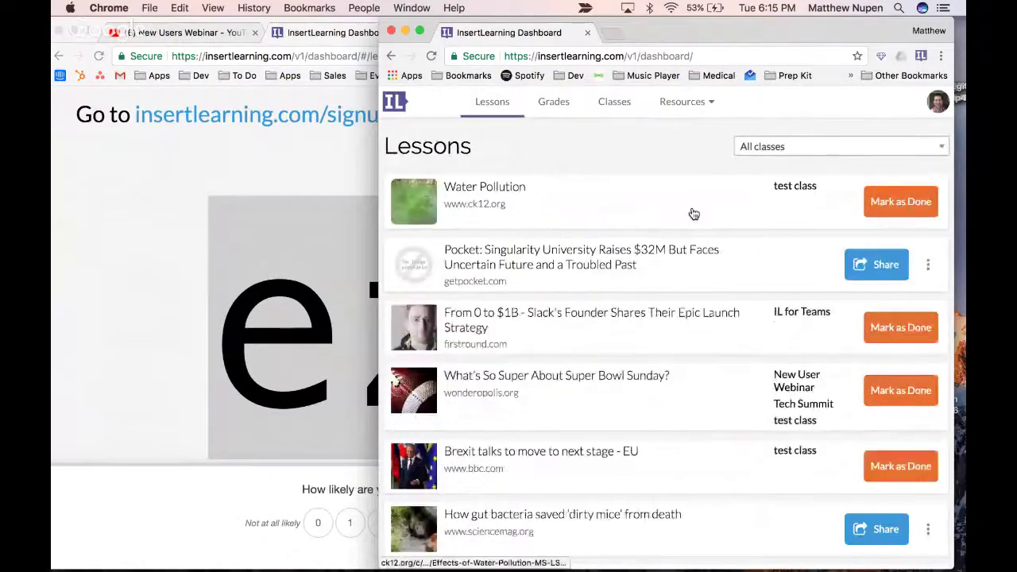
pyautogui.click(769, 153)
pyautogui.scroll(-3, 810, 220)
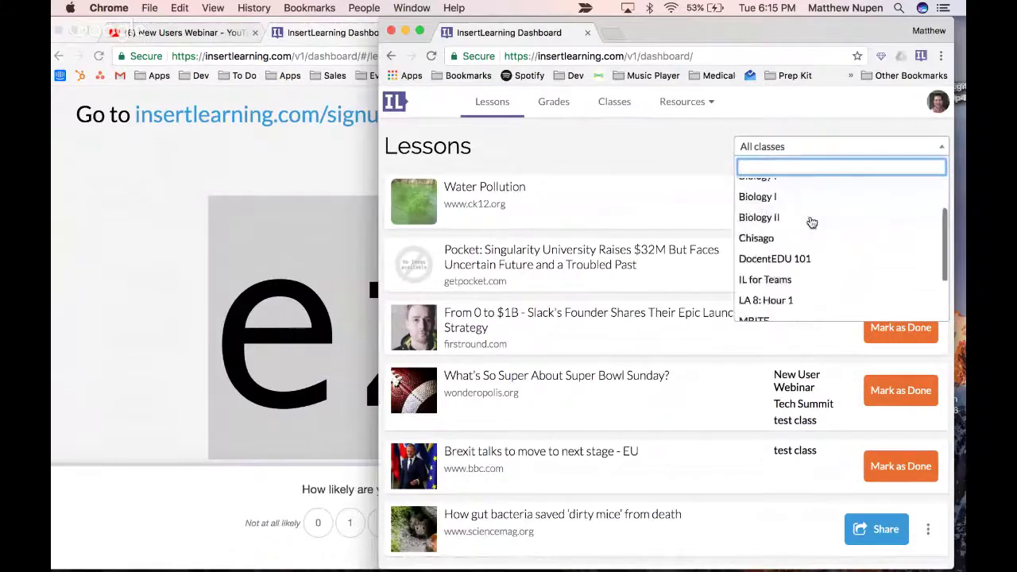
# - Reload the student's lessons dashboard and look through its class filter
pyautogui.click(585, 124)
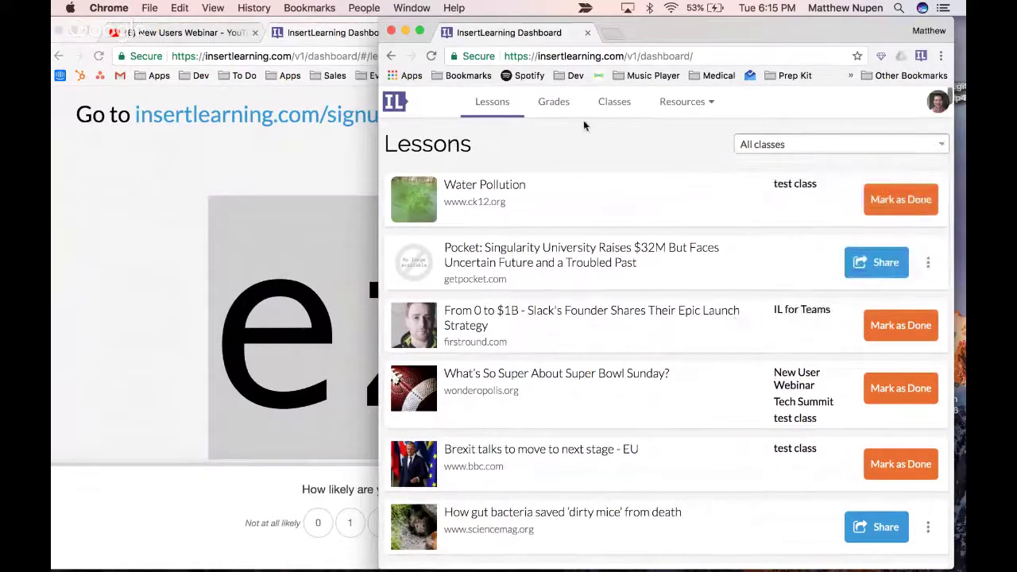
pyautogui.click(431, 56)
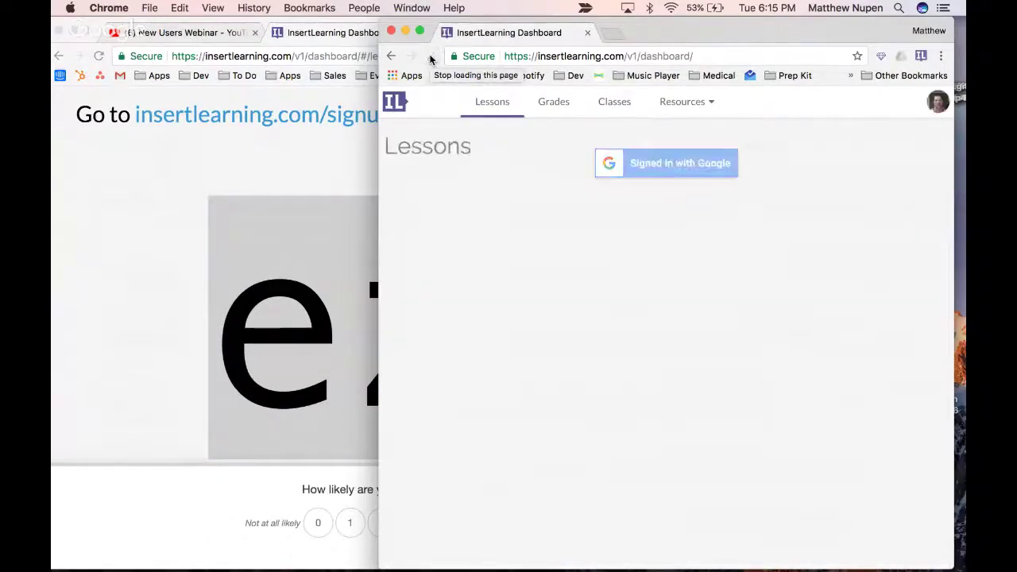
pyautogui.moveTo(764, 31)
pyautogui.mouseDown()
pyautogui.moveTo(789, 30)
pyautogui.moveTo(775, 26)
pyautogui.mouseUp()
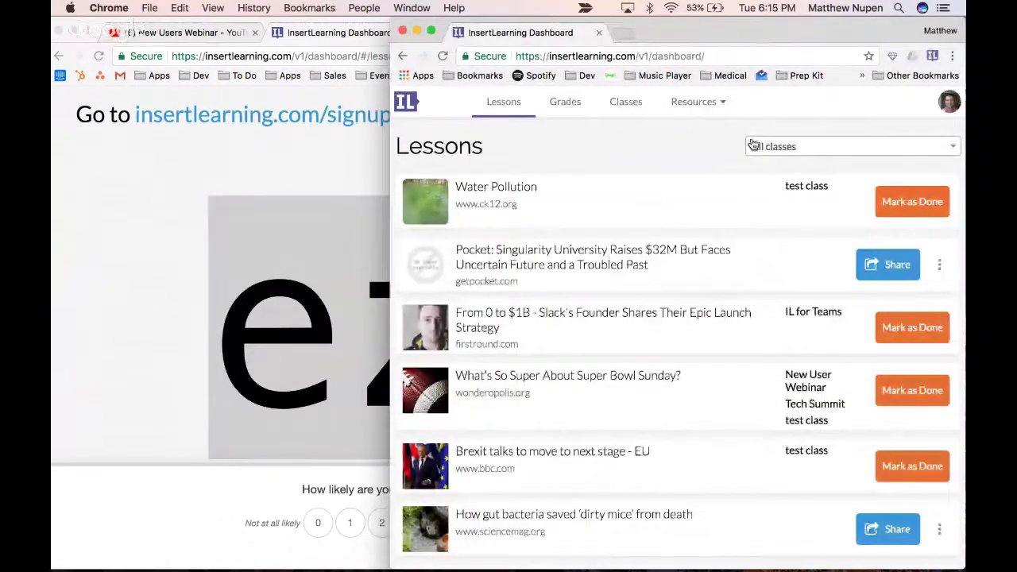
pyautogui.click(755, 146)
pyautogui.scroll(-5, 792, 211)
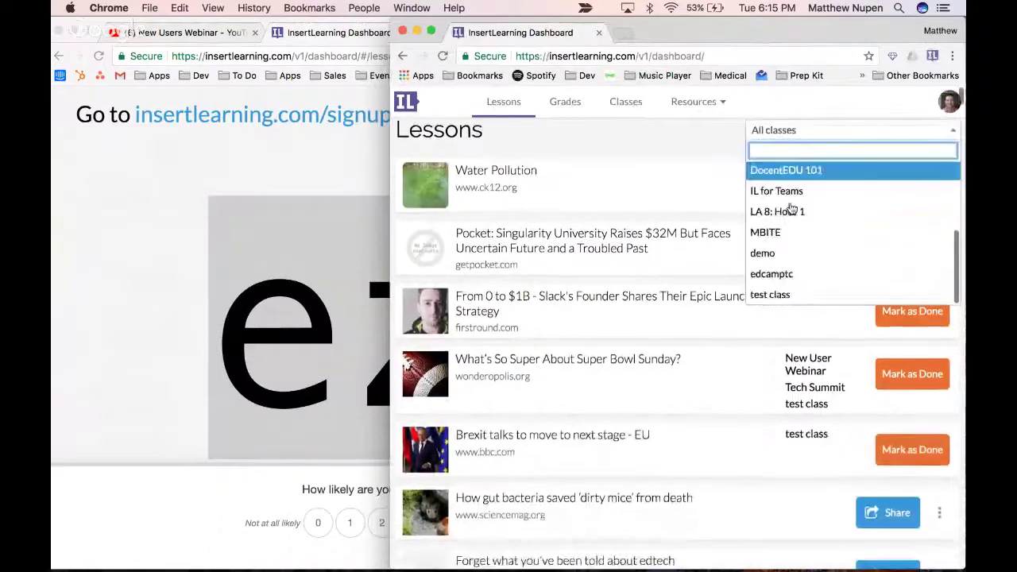
pyautogui.scroll(5, 790, 208)
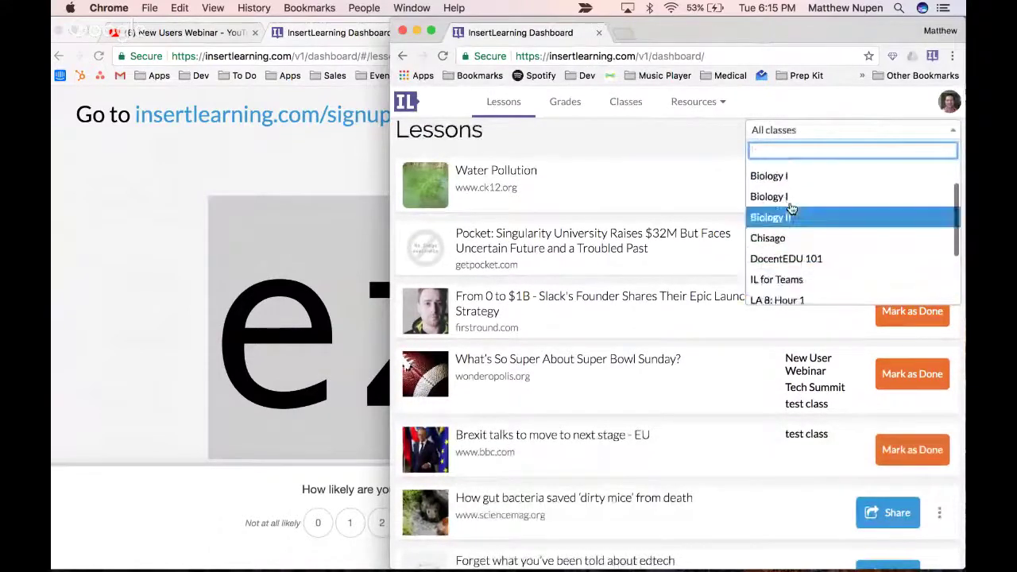
pyautogui.click(566, 102)
pyautogui.click(624, 102)
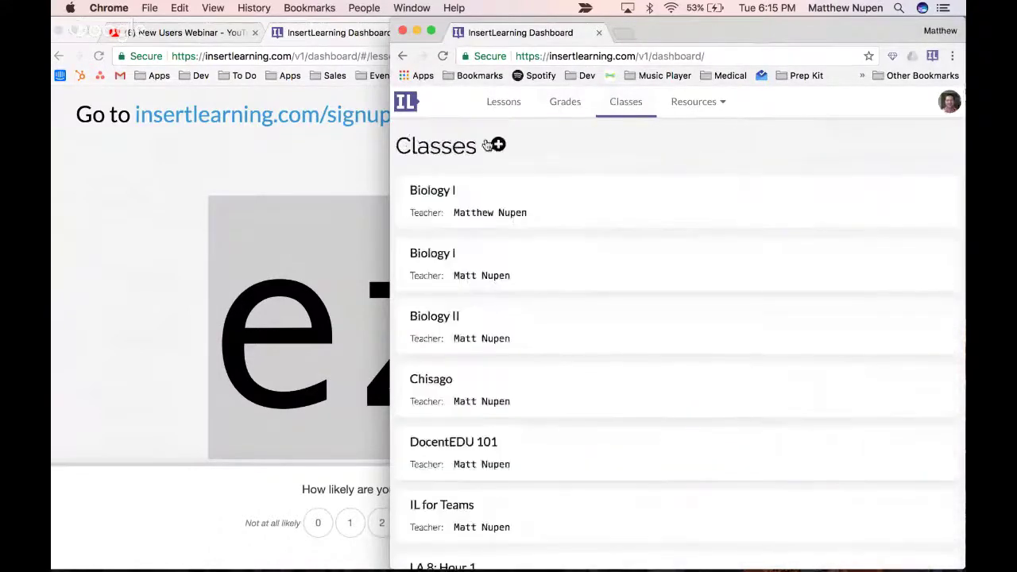
pyautogui.click(495, 148)
pyautogui.click(711, 288)
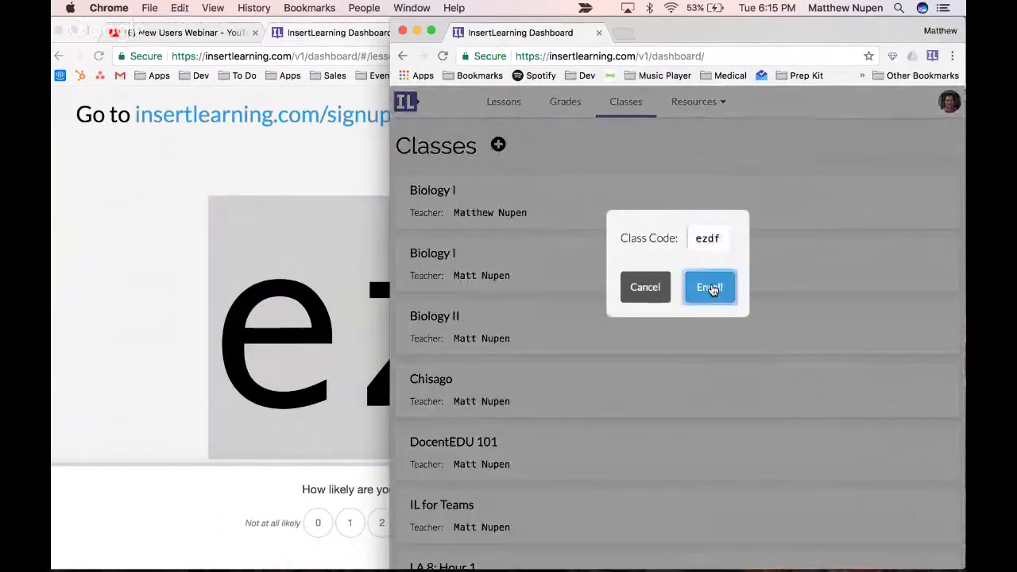
pyautogui.click(663, 154)
pyautogui.scroll(-2, 561, 343)
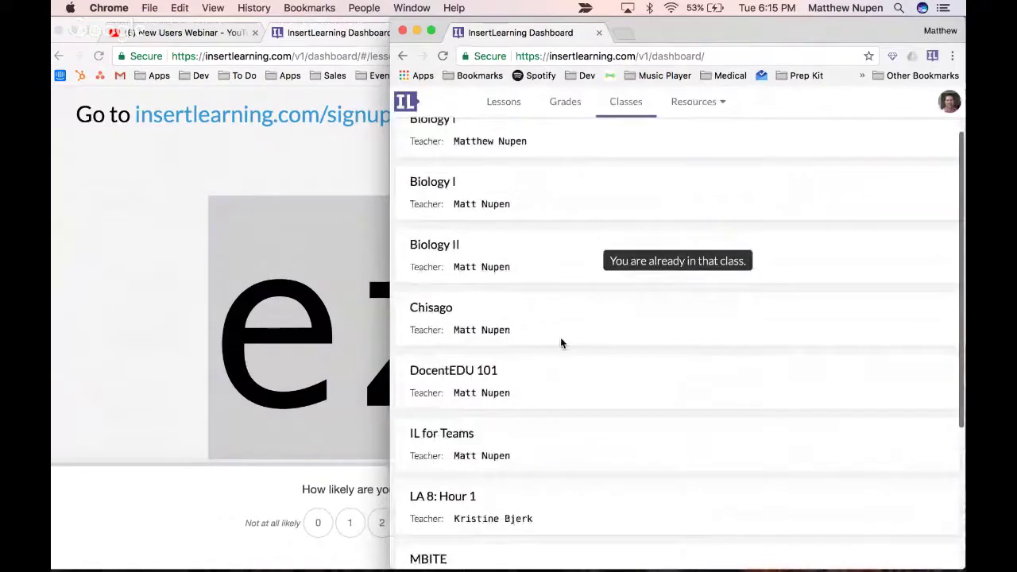
pyautogui.scroll(-6, 561, 343)
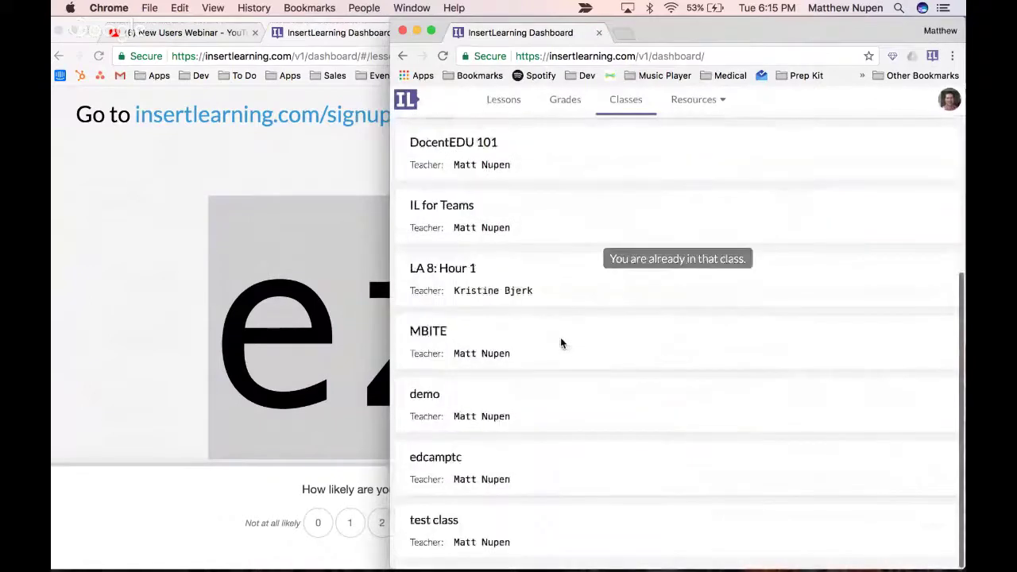
# - Return to Lessons and search the class filter for 'new' without selecting a class
pyautogui.click(517, 104)
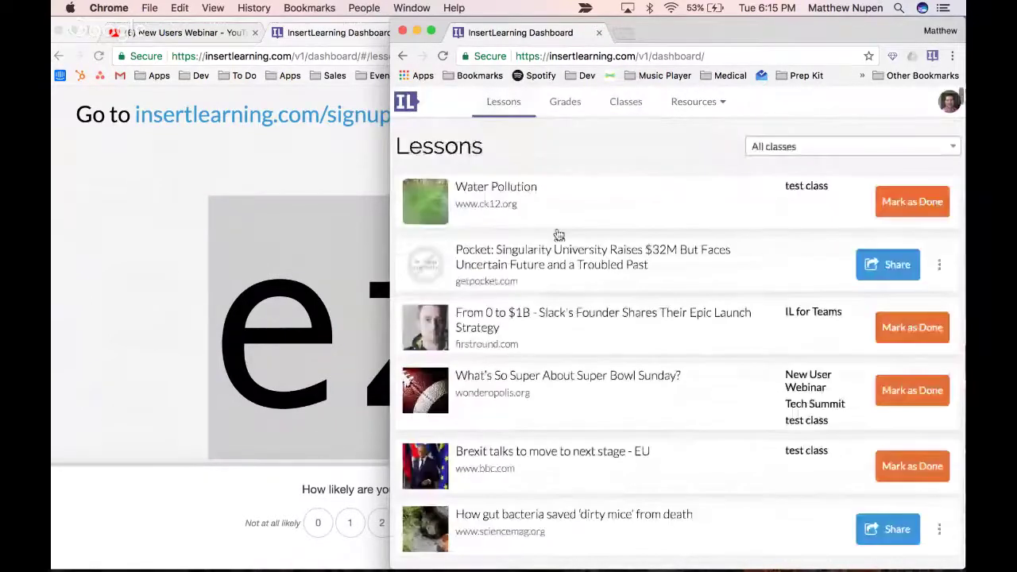
pyautogui.click(795, 146)
pyautogui.scroll(-3, 797, 210)
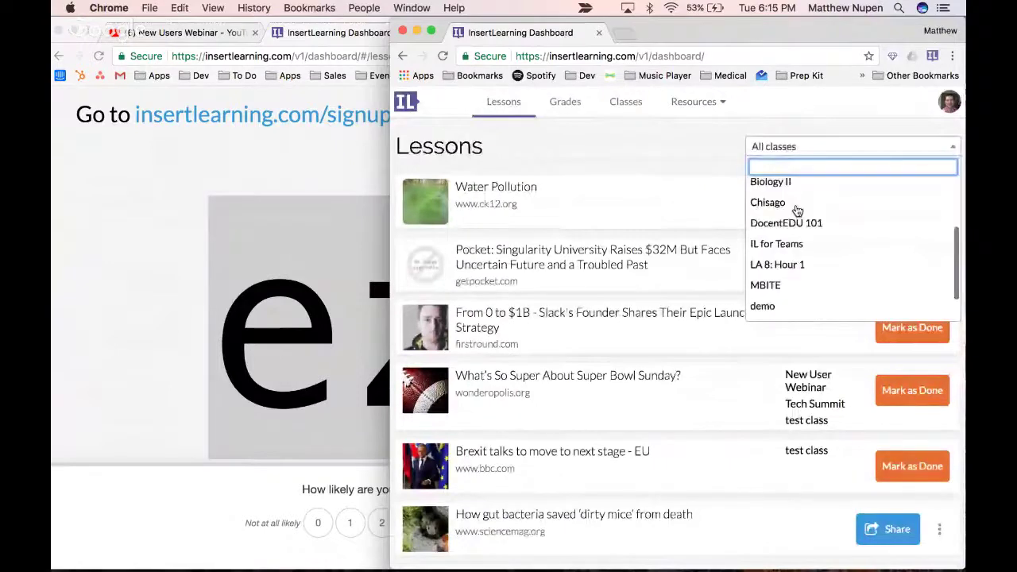
pyautogui.scroll(-2, 797, 210)
pyautogui.write('n')
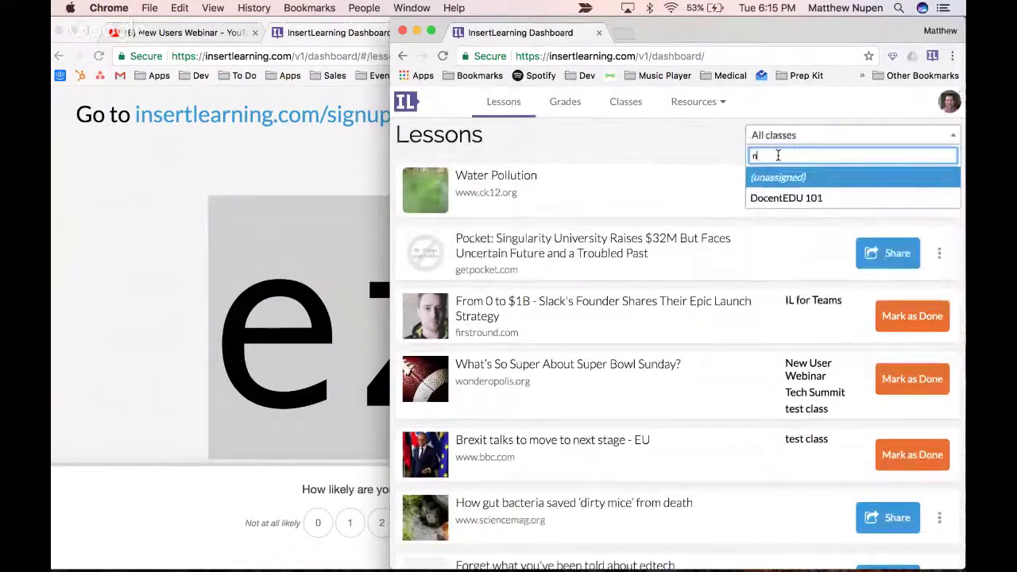
pyautogui.write('ew')
pyautogui.click(638, 147)
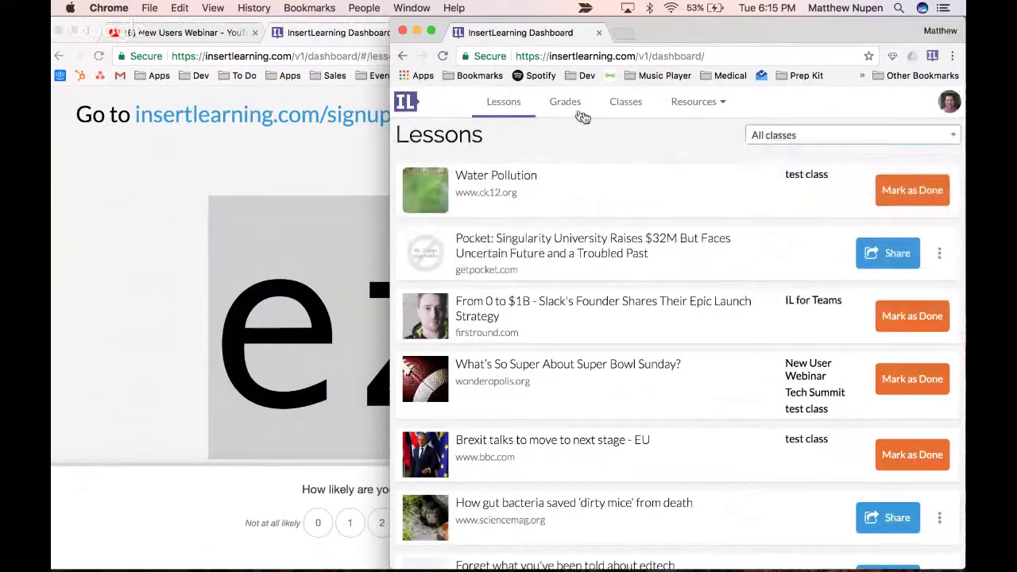
# - Load the Athletes' head injuries article in the student's browser window by dragging its URL over
pyautogui.click(290, 161)
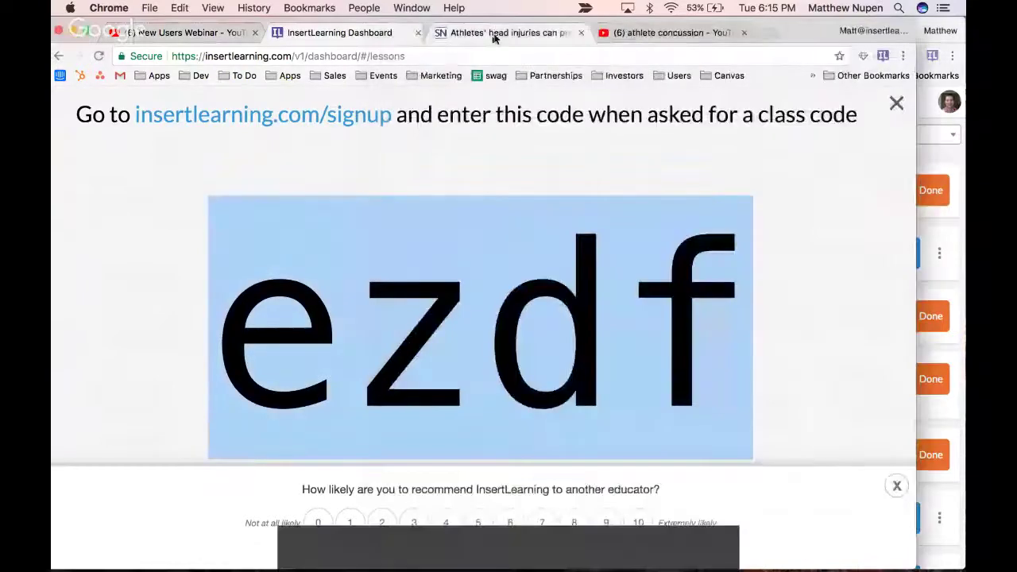
pyautogui.click(493, 35)
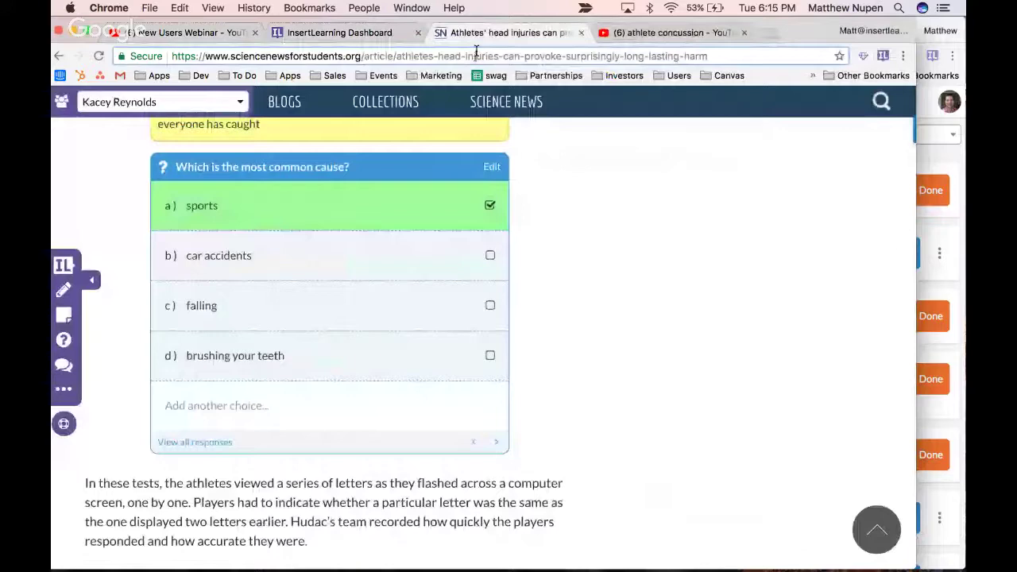
pyautogui.moveTo(476, 51); pyautogui.dragTo(725, 59)
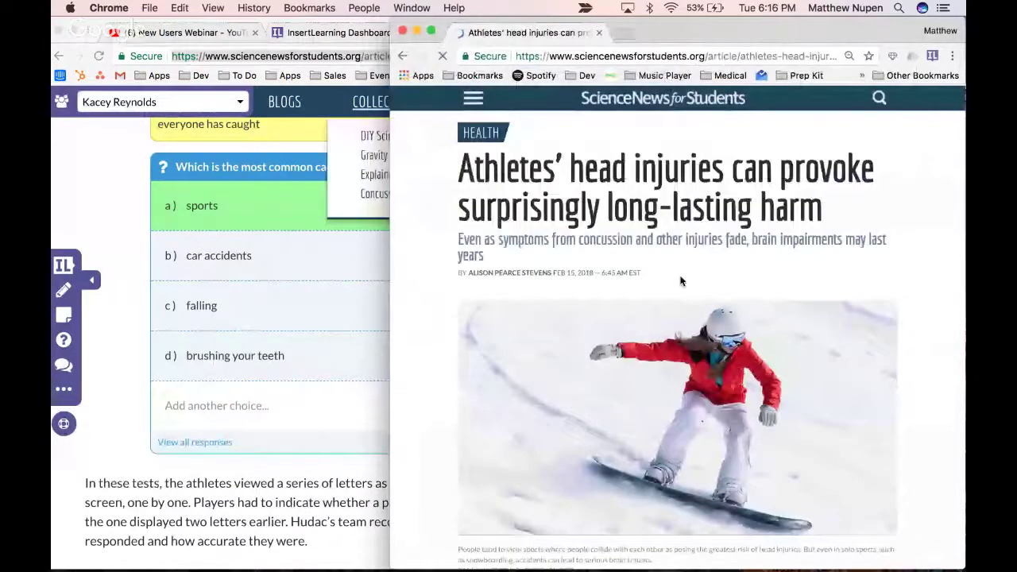
# - Turn on InsertLearning for the second copy of the head injuries article
pyautogui.click(176, 33)
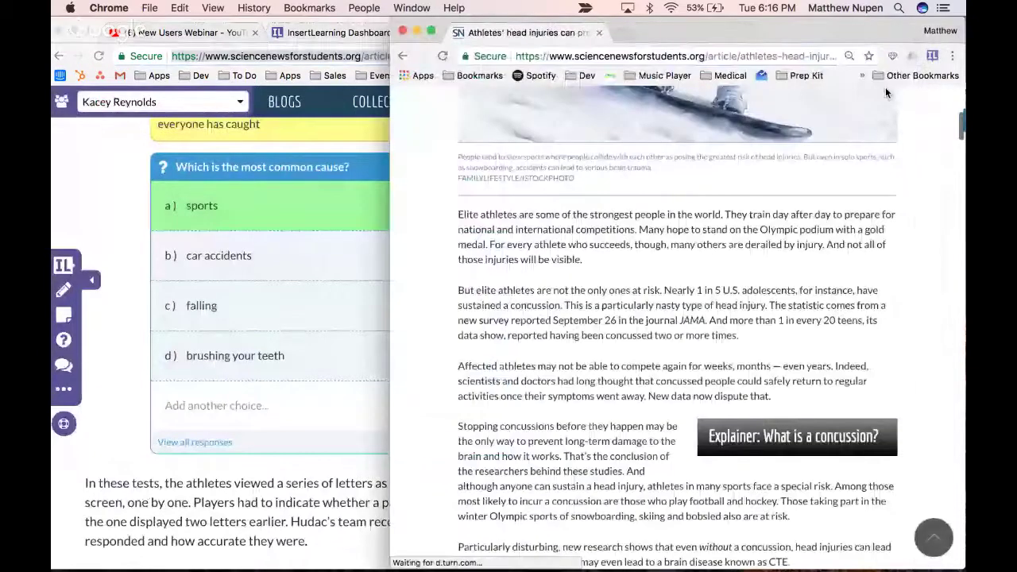
pyautogui.click(931, 56)
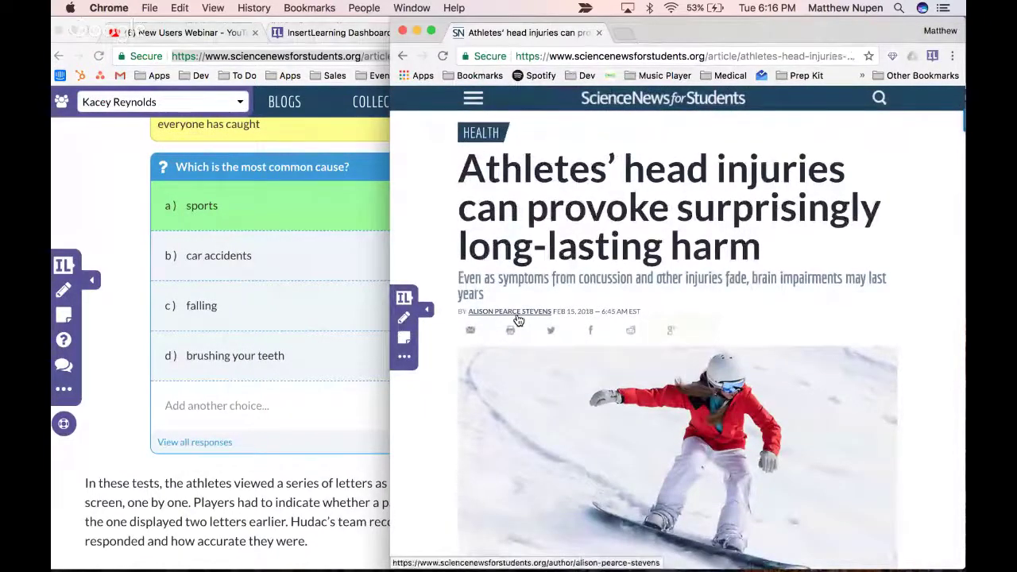
pyautogui.scroll(-5, 556, 324)
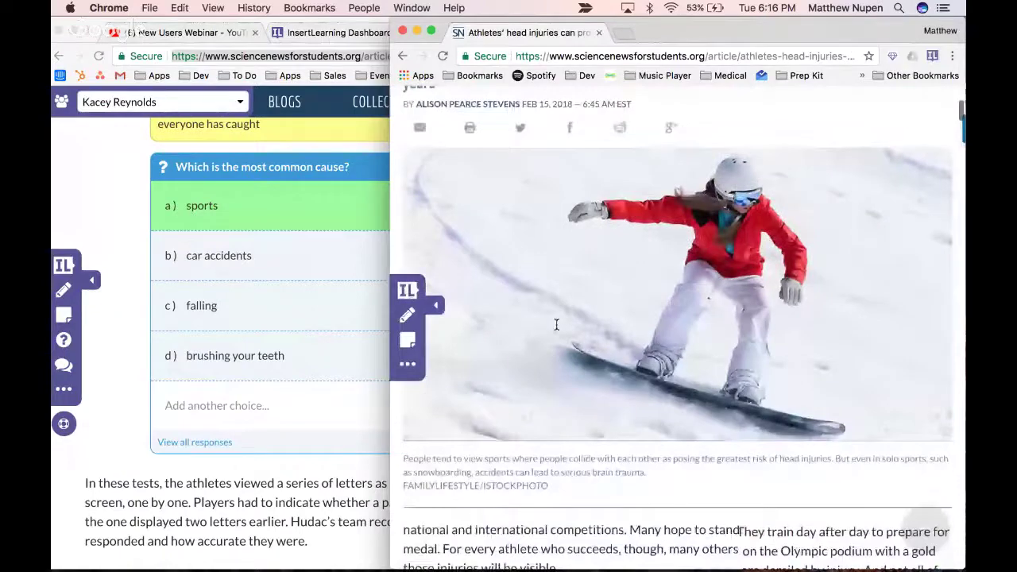
pyautogui.scroll(5, 556, 324)
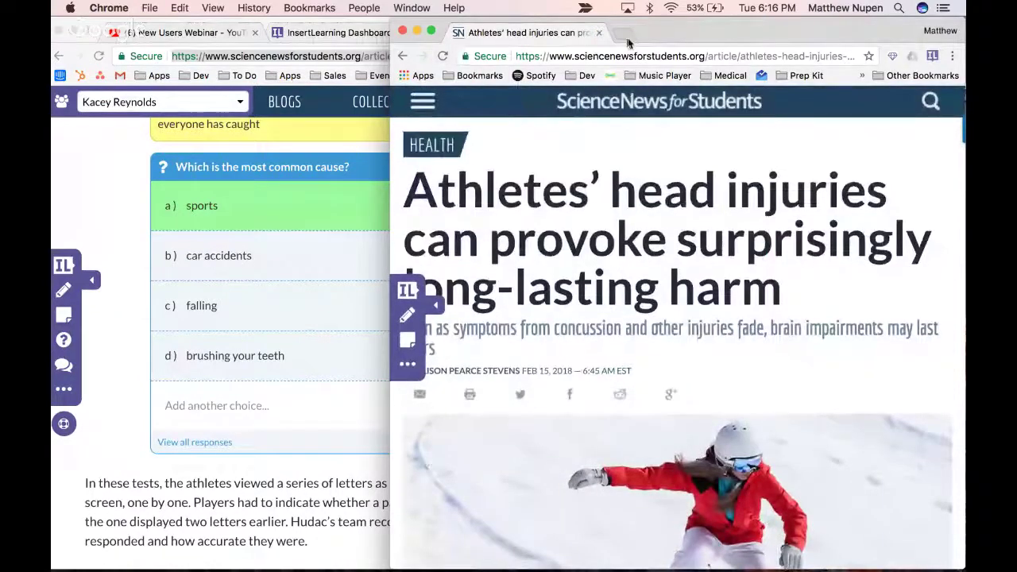
# - Load insertlearning.com/v1/dashboard in a new tab, then bring the annotated article back to front
pyautogui.click(624, 36)
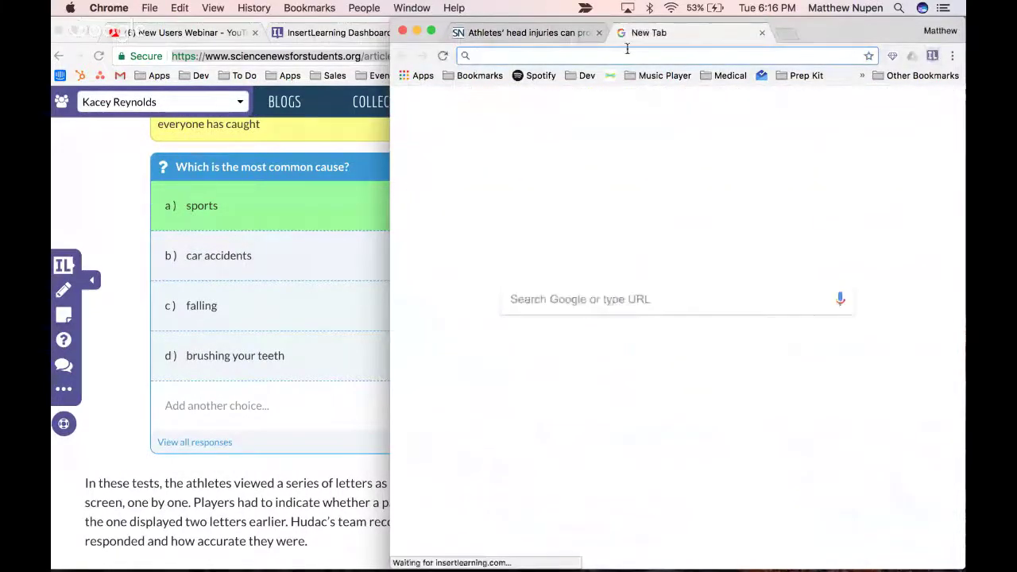
pyautogui.write('https://insertlearning.com/v1/dashboard/')
pyautogui.press('Return')
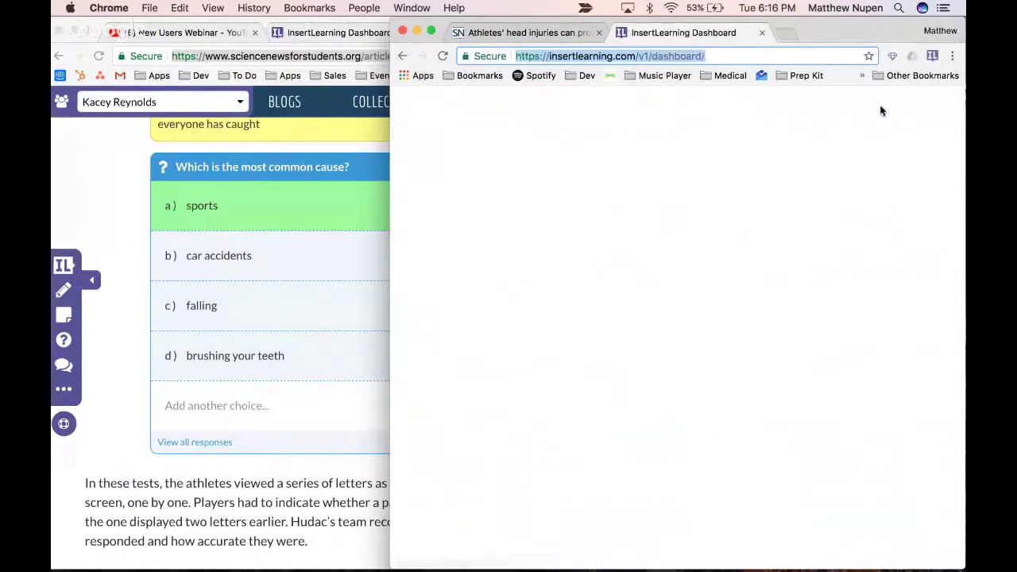
pyautogui.click(125, 153)
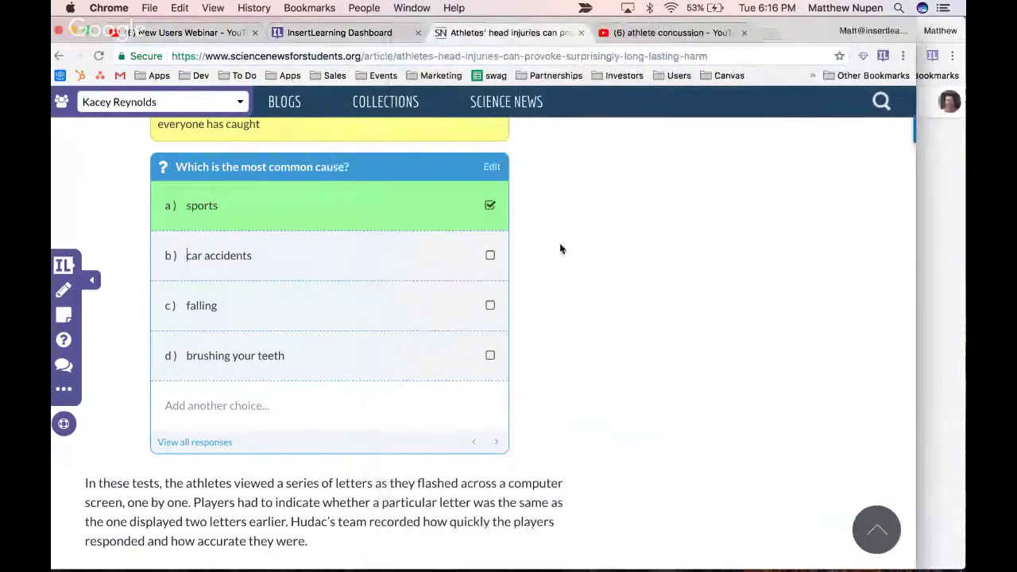
# - Scroll down the article and assign the lesson to the New User Webinar class
pyautogui.scroll(-1, 560, 250)
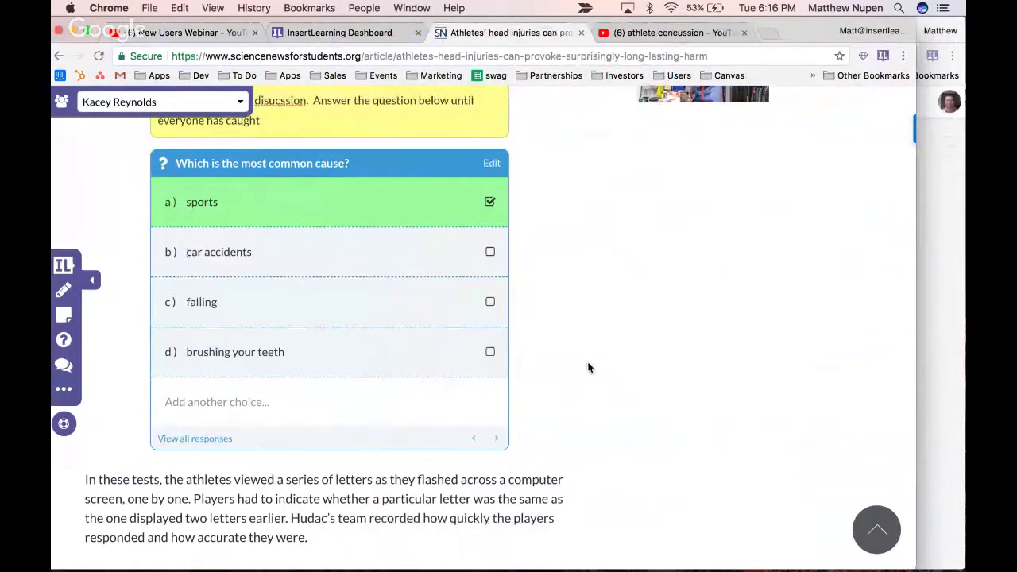
pyautogui.scroll(-3, 589, 367)
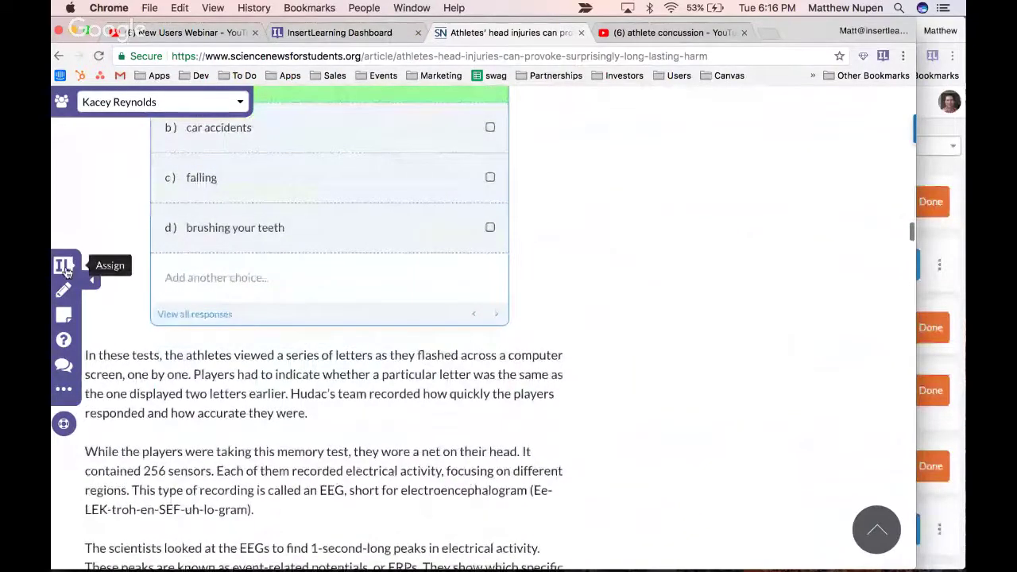
pyautogui.click(64, 267)
pyautogui.scroll(-2, 455, 237)
pyautogui.click(516, 362)
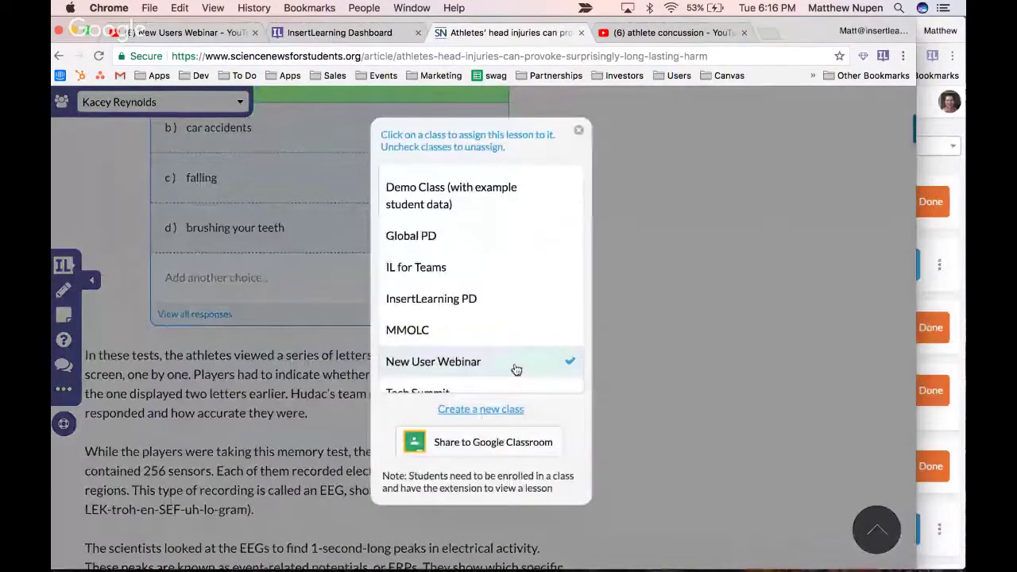
# - Close the class picker and open the full list of student responses to the question
pyautogui.click(622, 369)
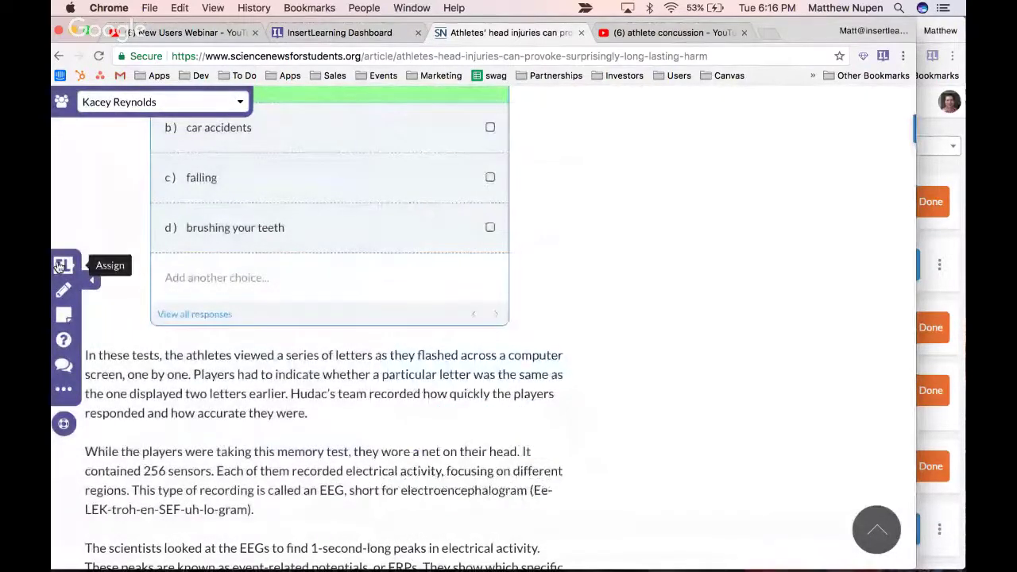
pyautogui.click(62, 266)
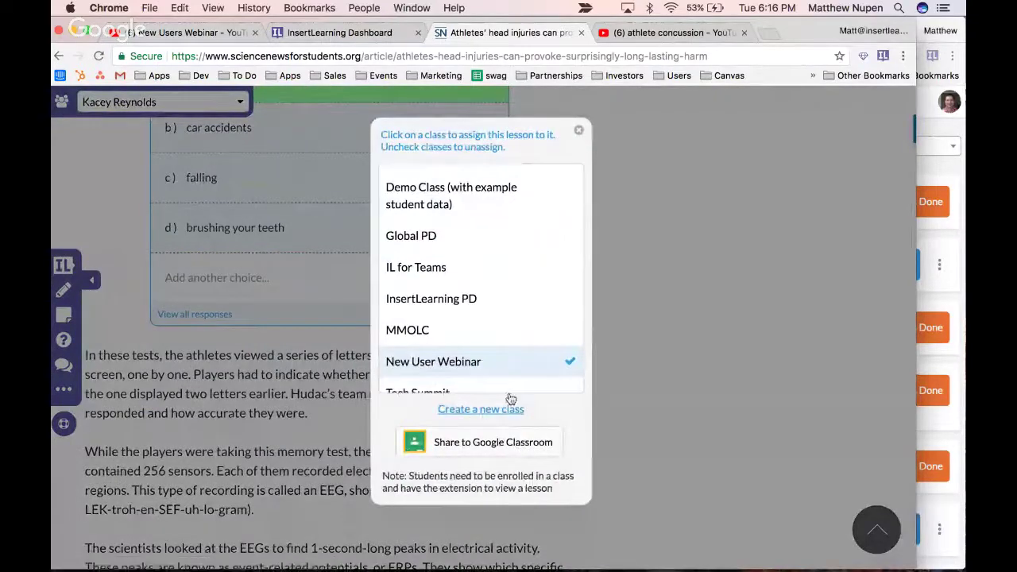
pyautogui.click(250, 417)
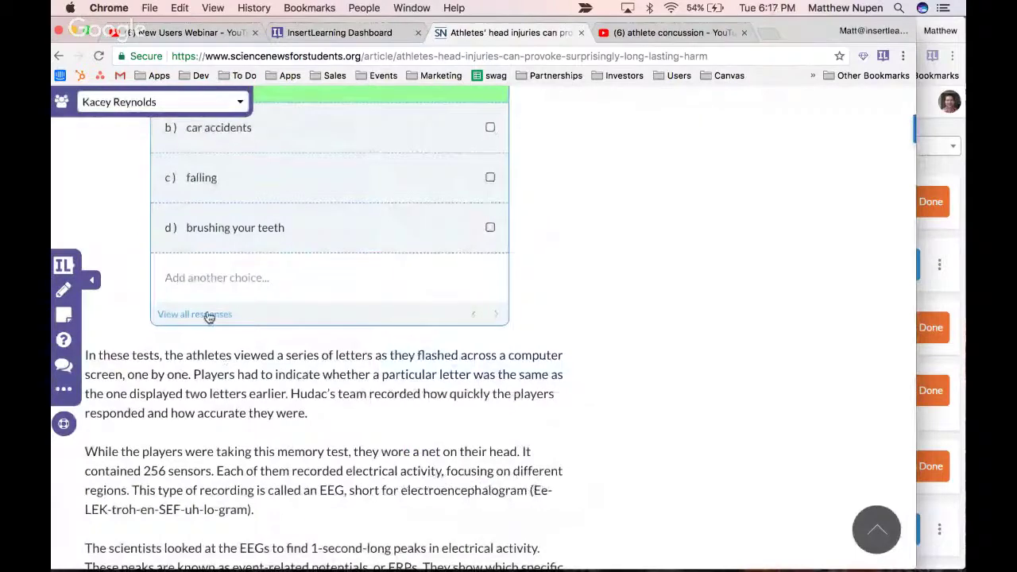
pyautogui.click(208, 315)
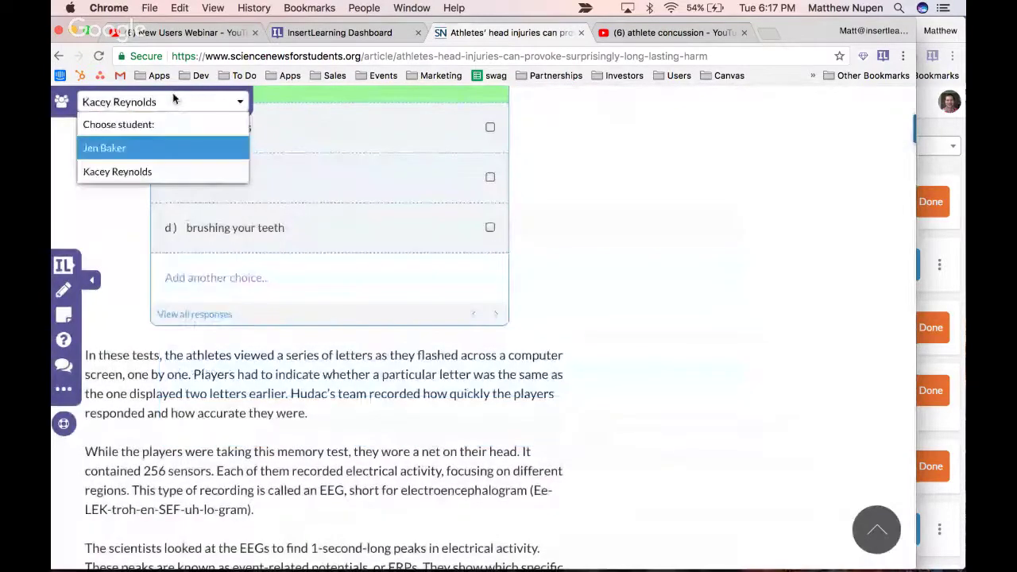
# - Switch to viewing the other student's work and scroll through the article
pyautogui.click(151, 148)
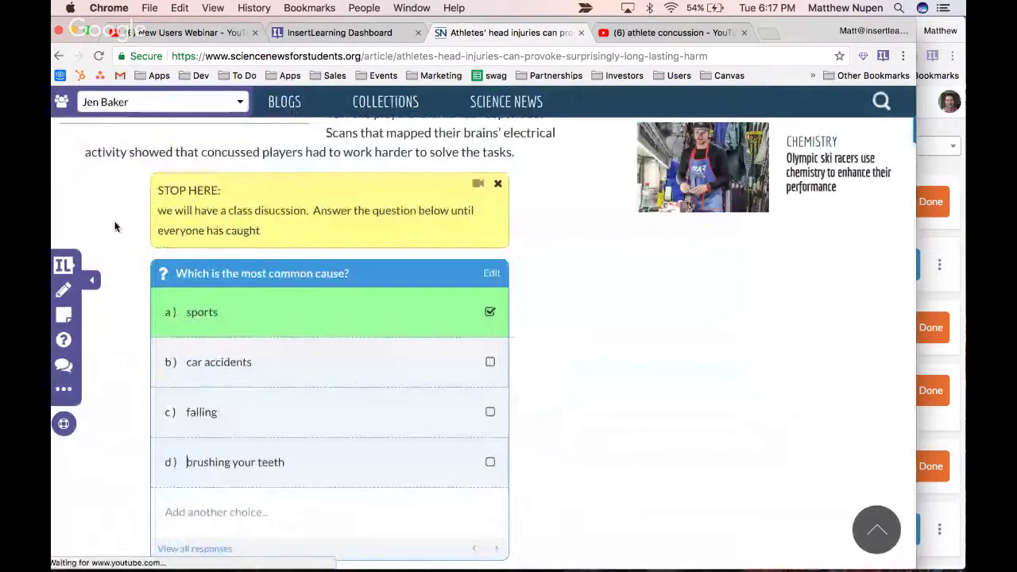
pyautogui.scroll(5, 115, 227)
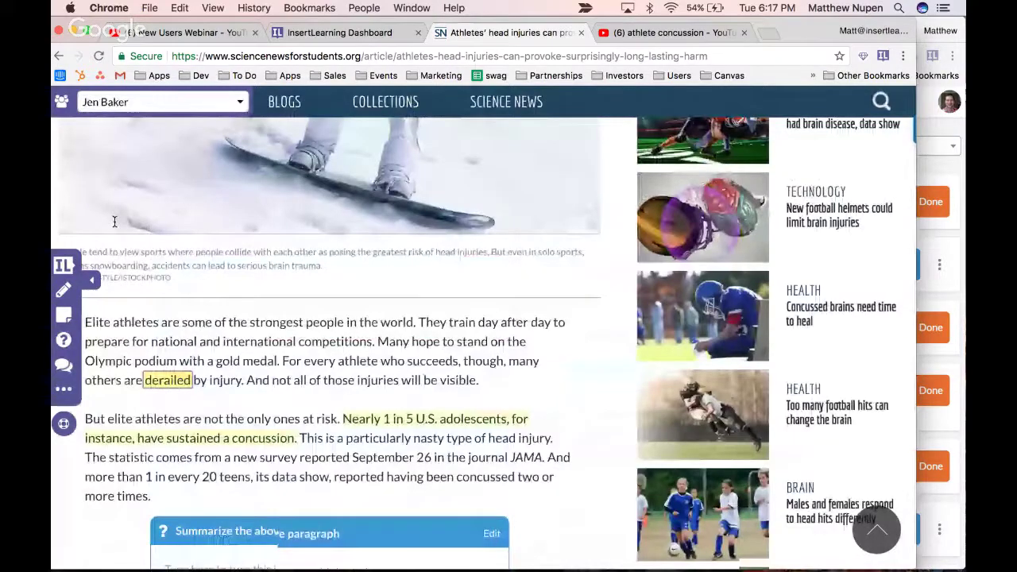
pyautogui.scroll(-4, 336, 274)
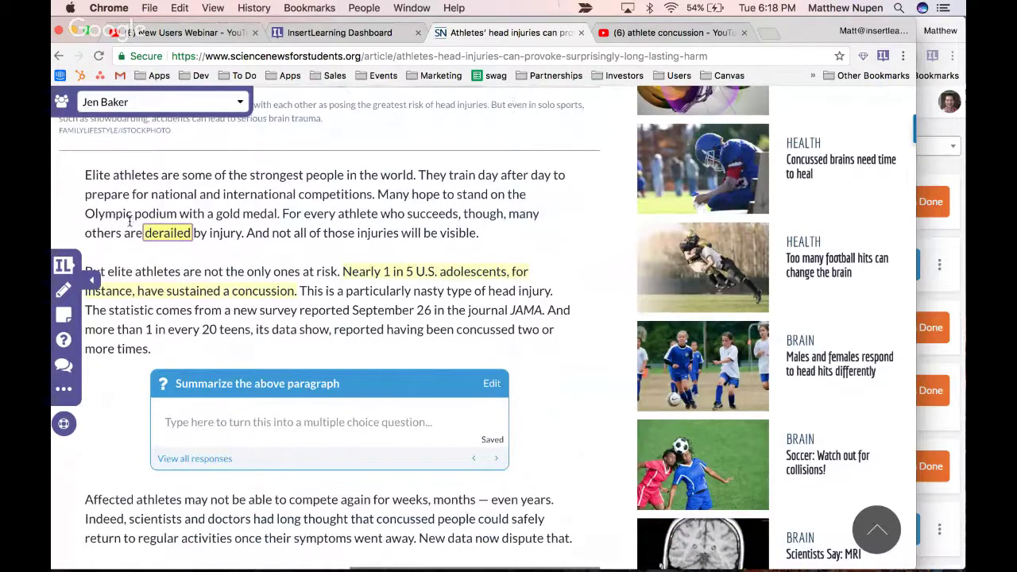
# - Choose Go to Dashboard from the lesson's More Options menu
pyautogui.click(64, 389)
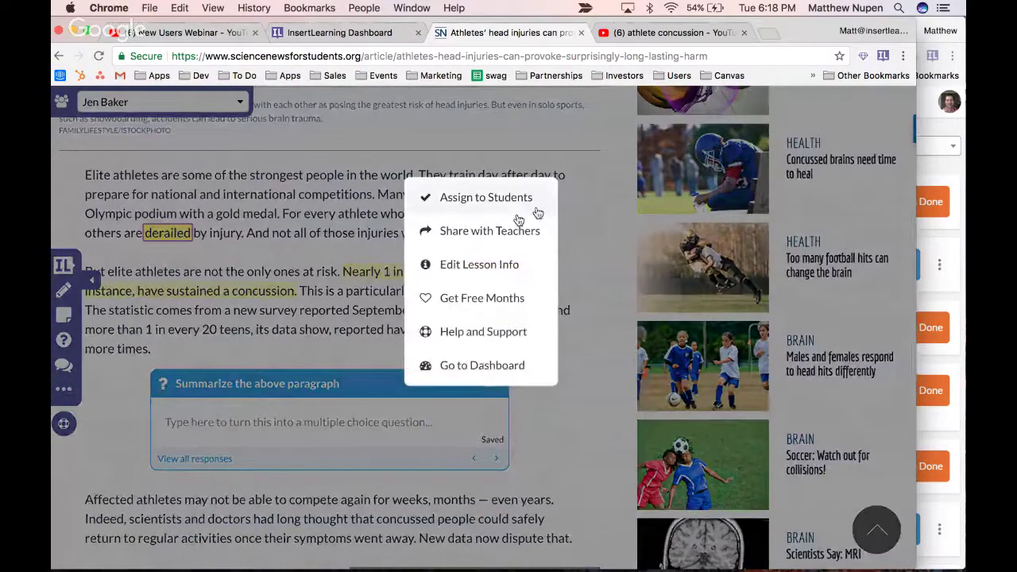
pyautogui.click(294, 256)
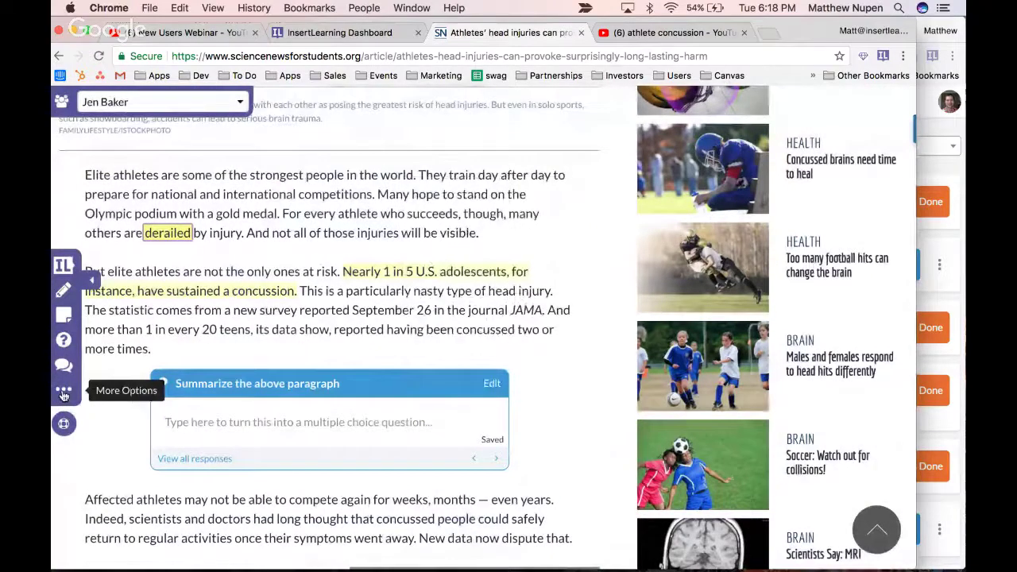
pyautogui.click(63, 395)
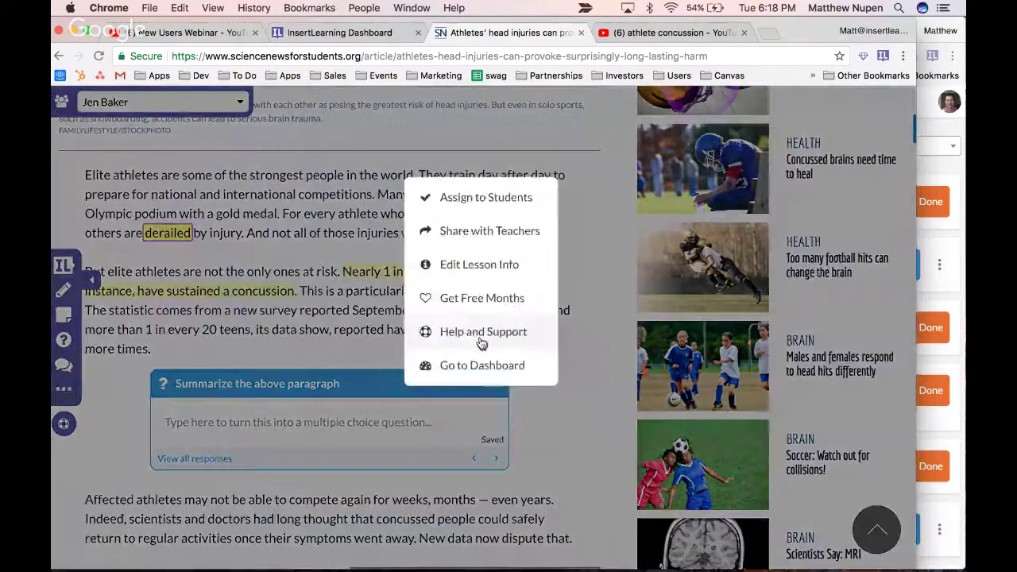
pyautogui.click(482, 365)
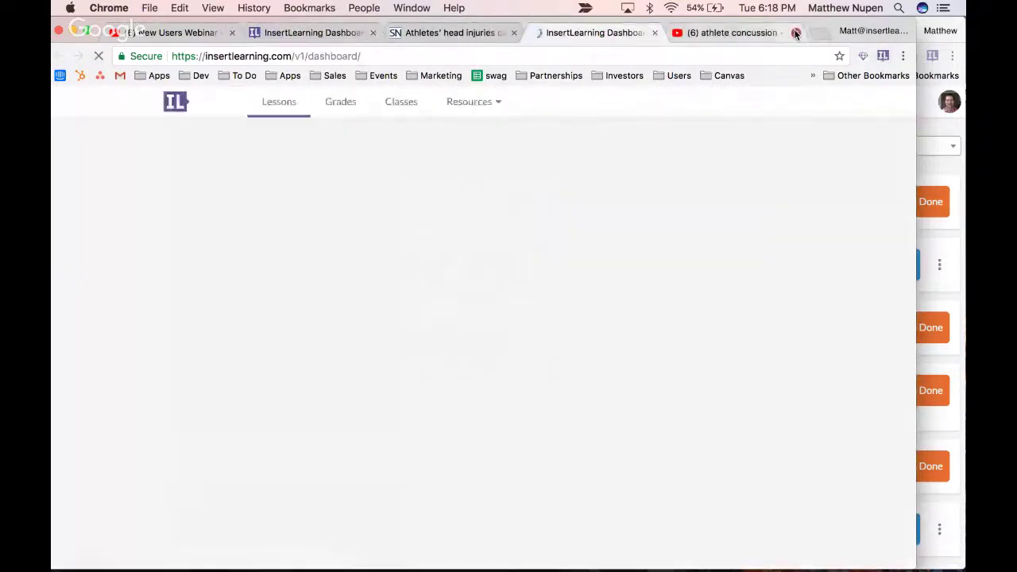
# - Close the concussion video tab and filter the Grades page by the New User Webinar class
pyautogui.click(795, 32)
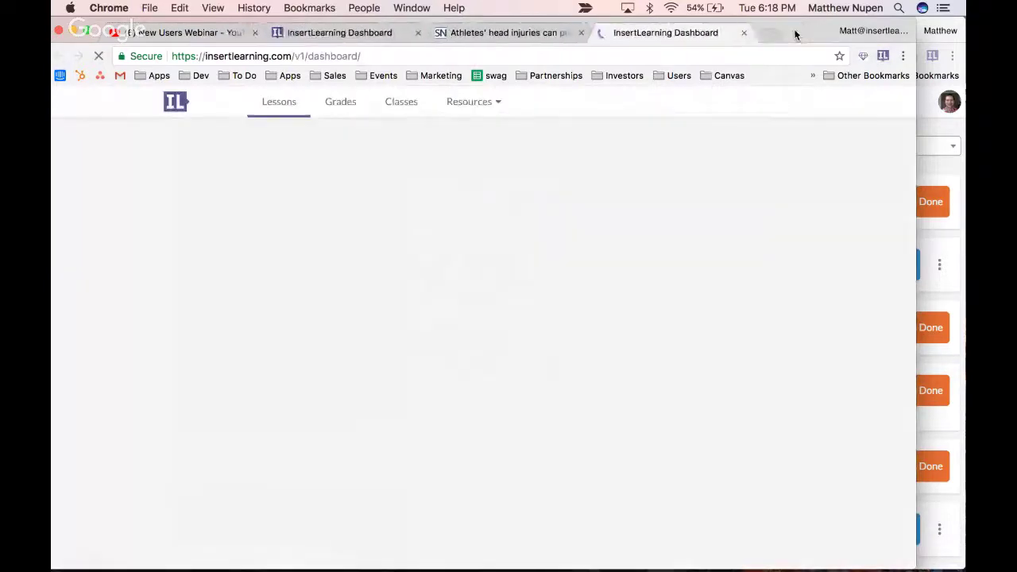
pyautogui.click(339, 106)
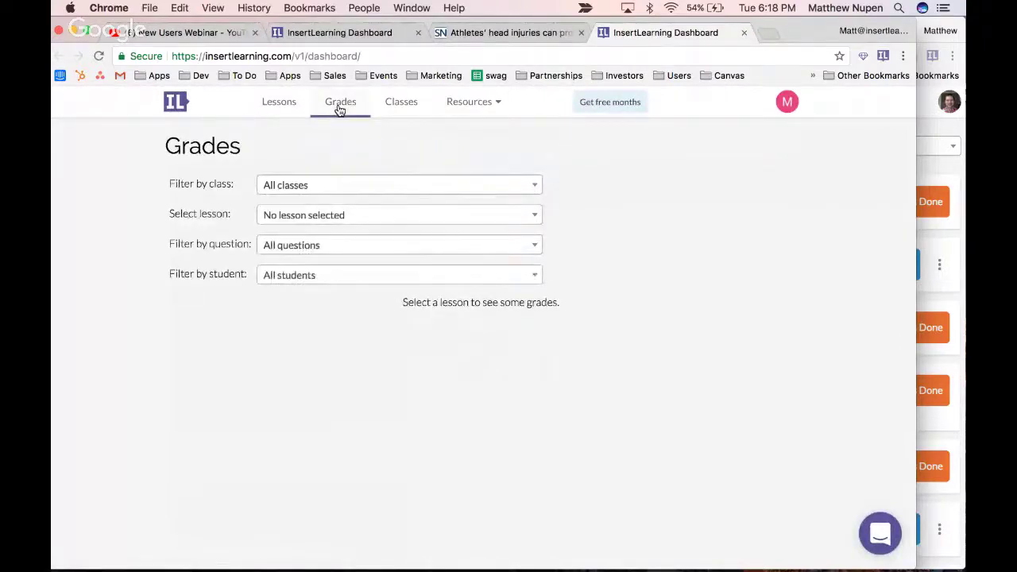
pyautogui.click(310, 193)
pyautogui.write('n')
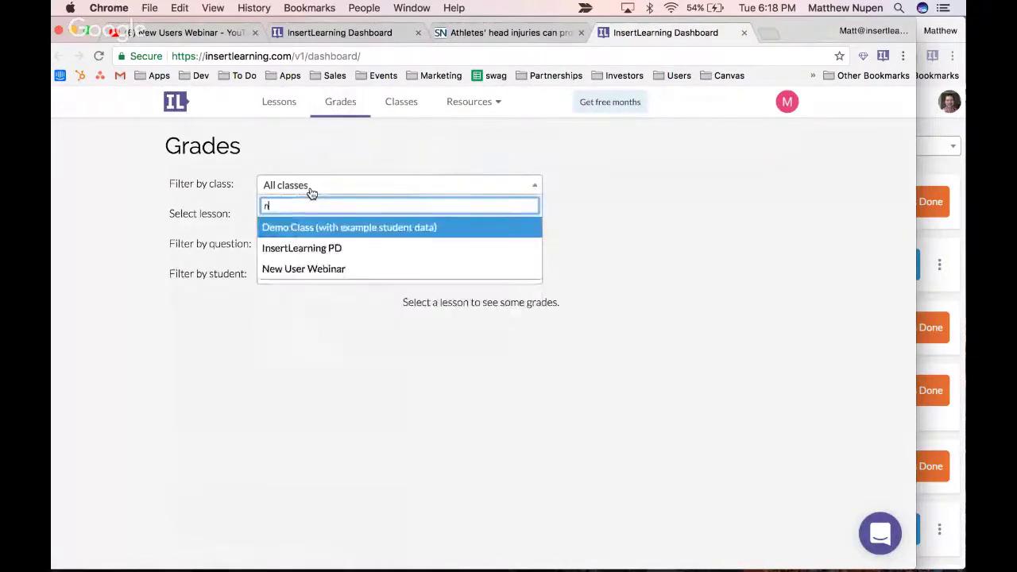
pyautogui.write('ew')
pyautogui.press('Return')
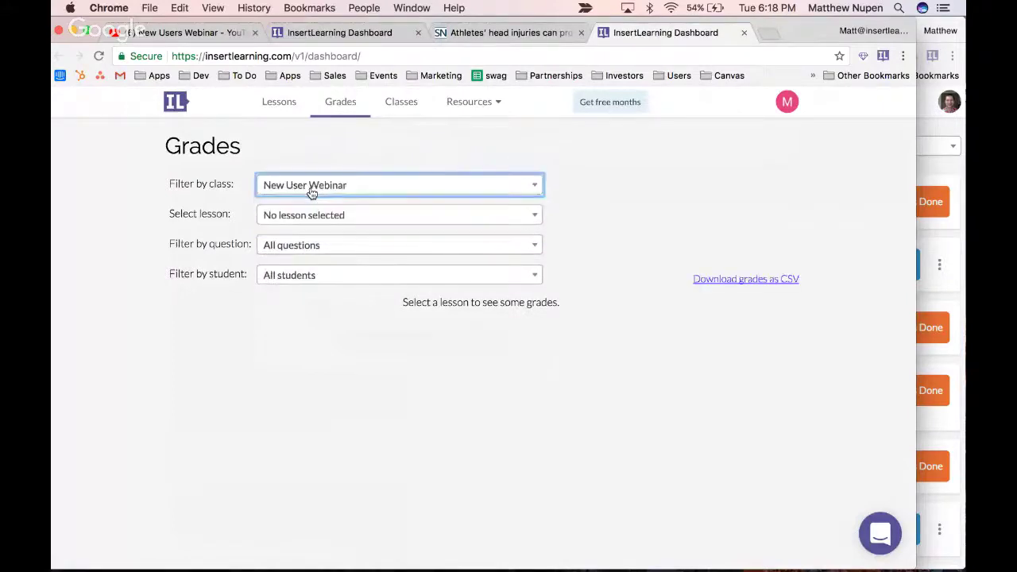
# - Select the Athletes' head injuries lesson and review its responses, averaging 8.3%
pyautogui.click(312, 219)
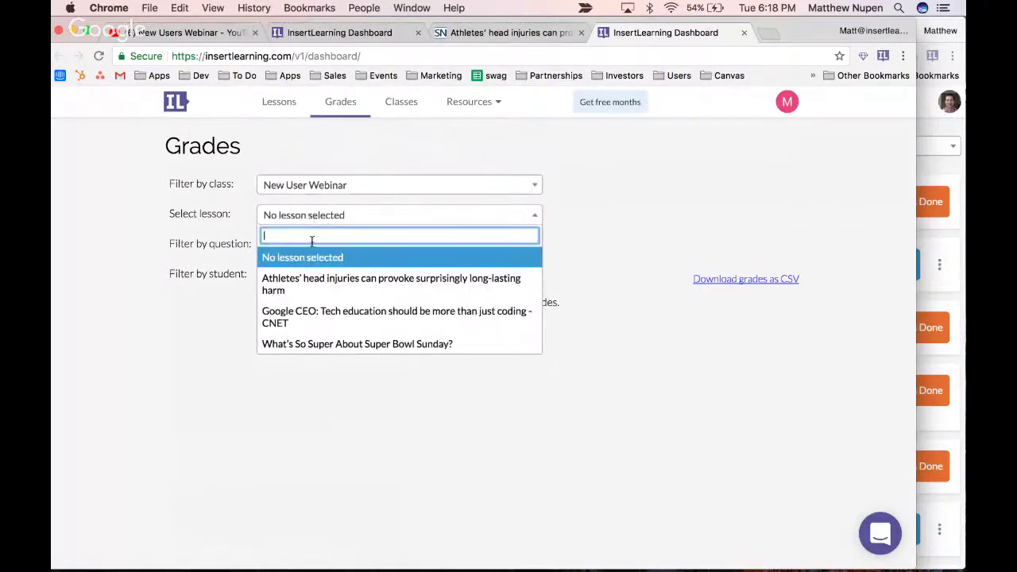
pyautogui.click(329, 288)
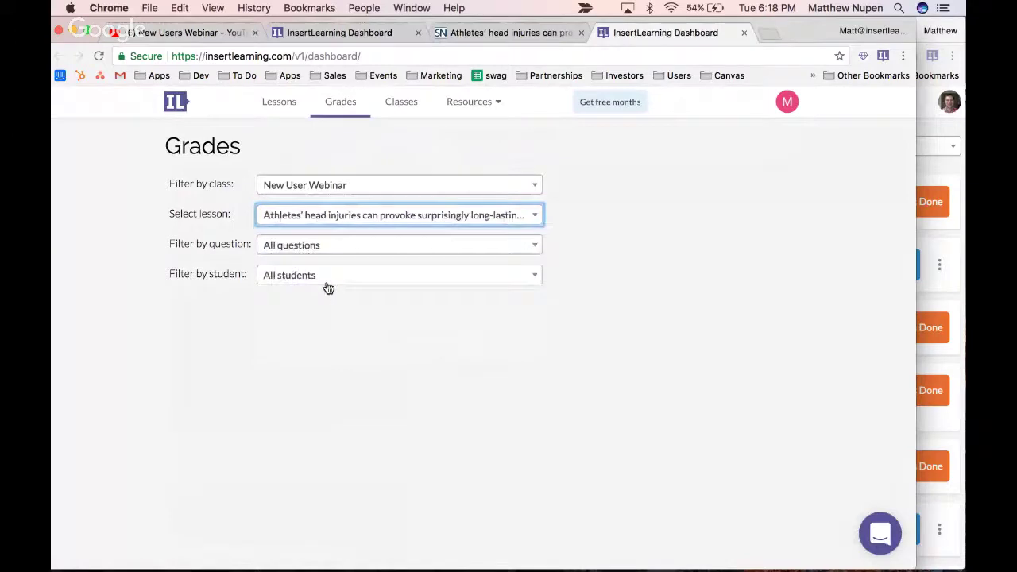
pyautogui.scroll(-1, 545, 311)
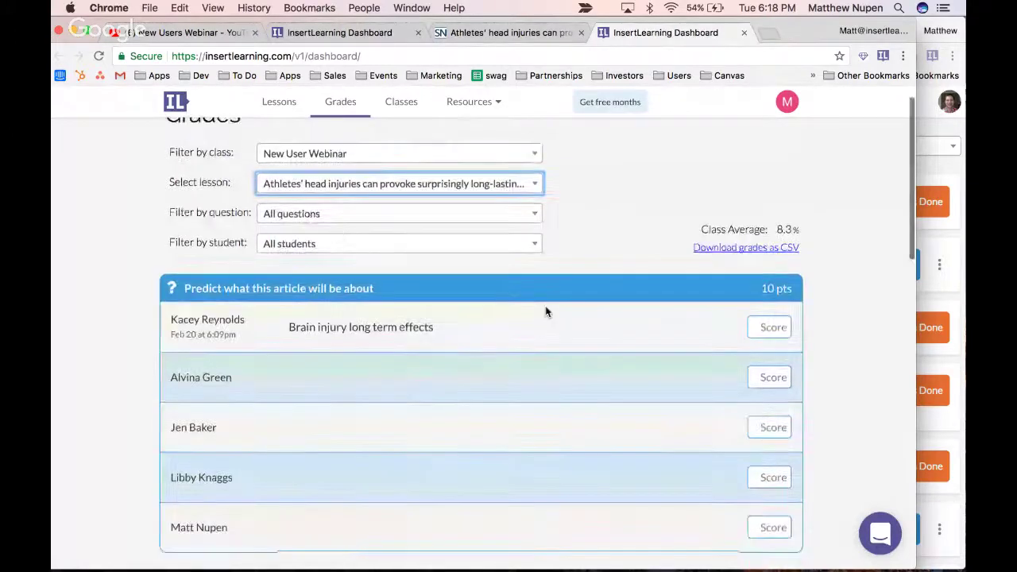
pyautogui.scroll(-5, 545, 311)
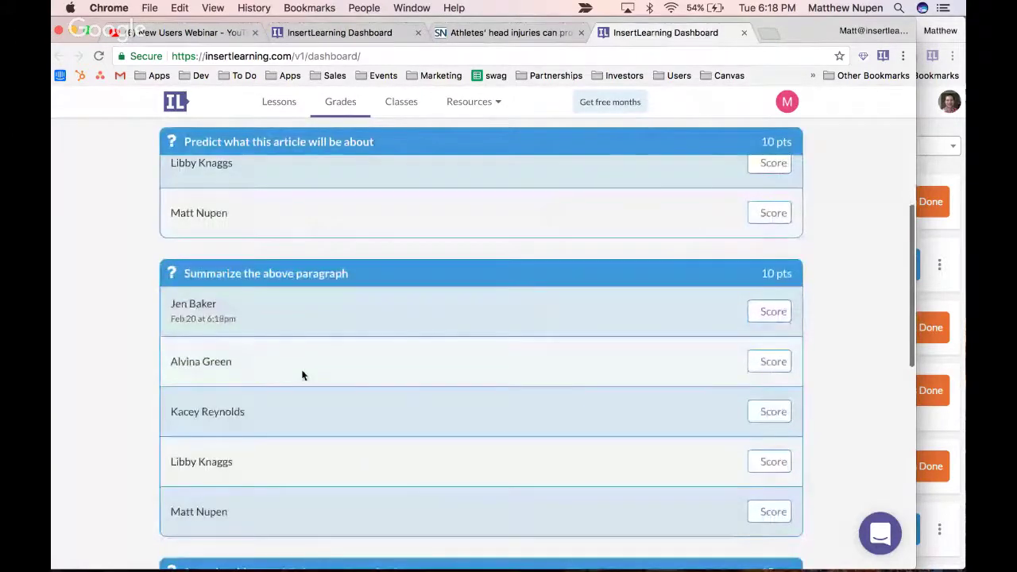
pyautogui.scroll(-2, 299, 389)
pyautogui.scroll(-3, 297, 400)
pyautogui.scroll(1, 296, 399)
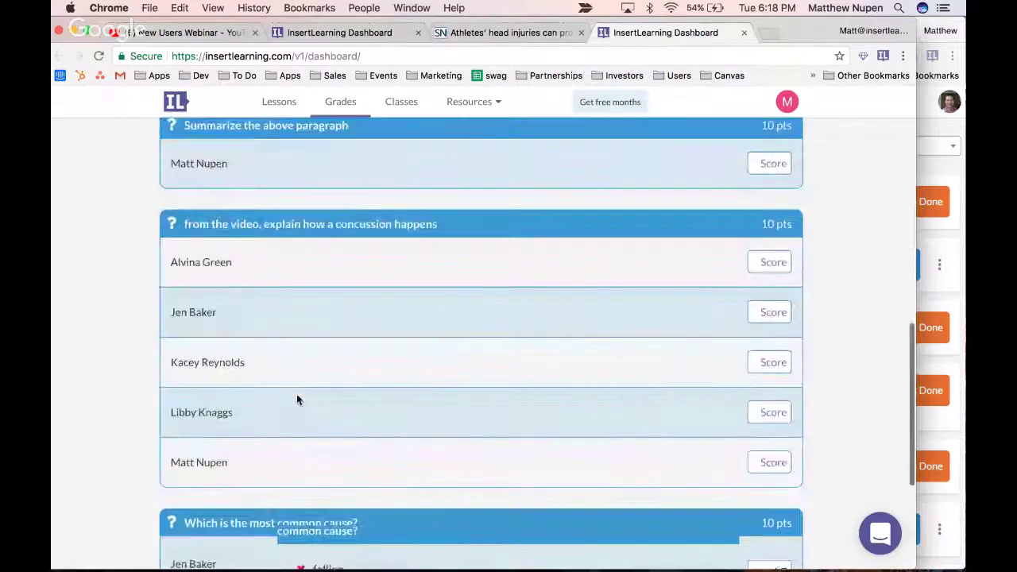
pyautogui.scroll(2, 296, 399)
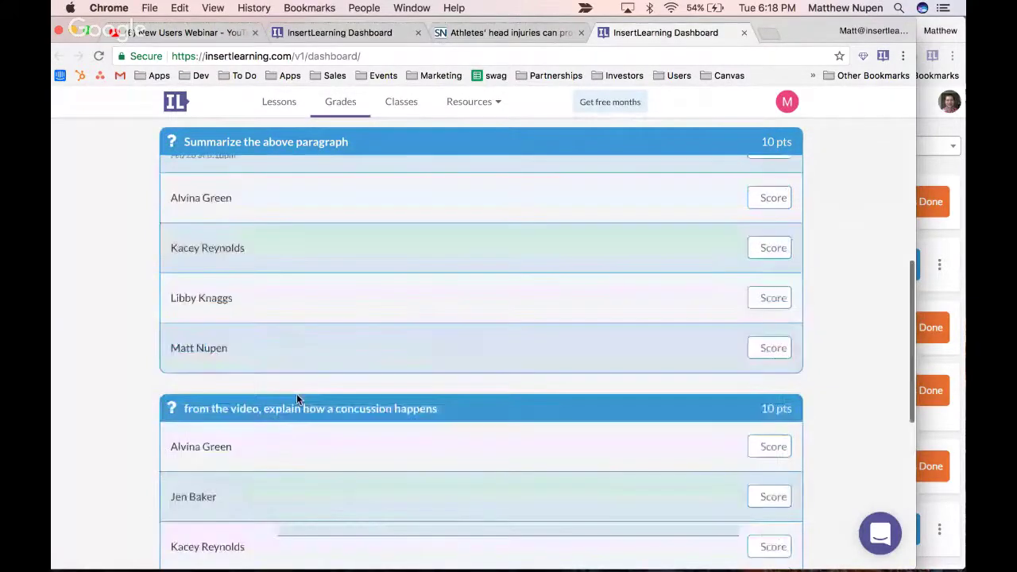
pyautogui.scroll(3, 296, 399)
pyautogui.scroll(3, 297, 397)
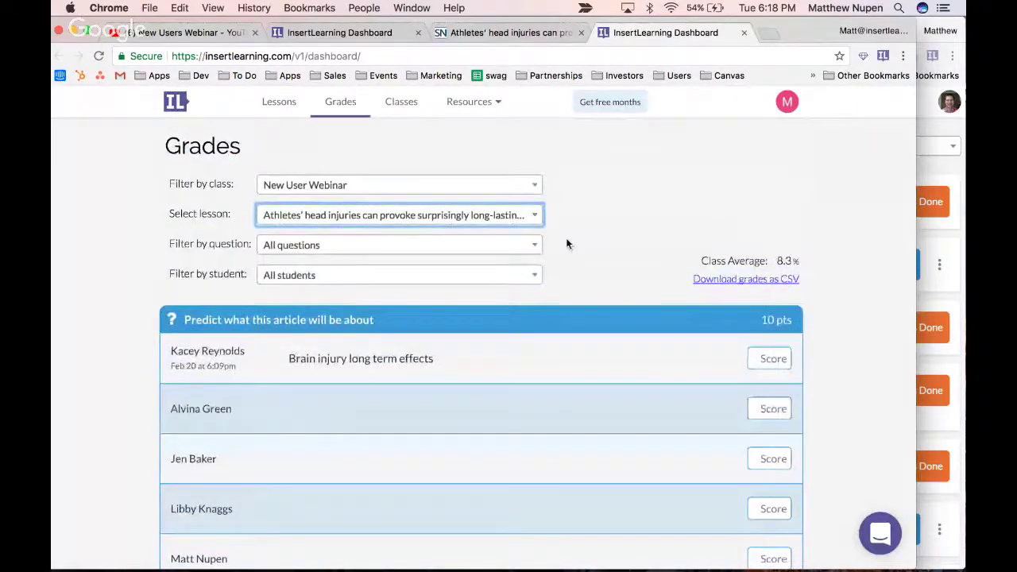
pyautogui.scroll(-3, 567, 243)
pyautogui.scroll(1, 491, 203)
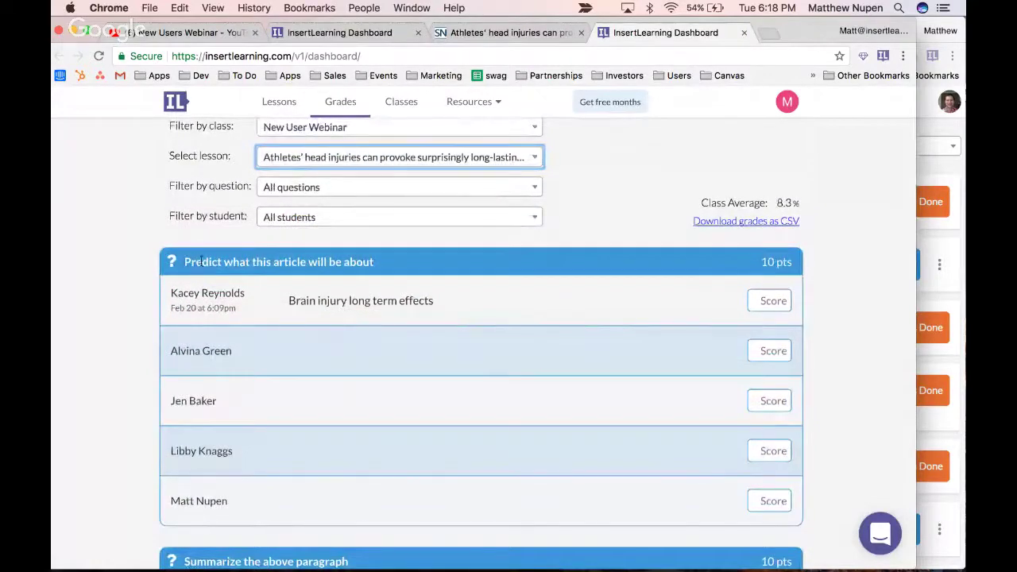
pyautogui.click(327, 193)
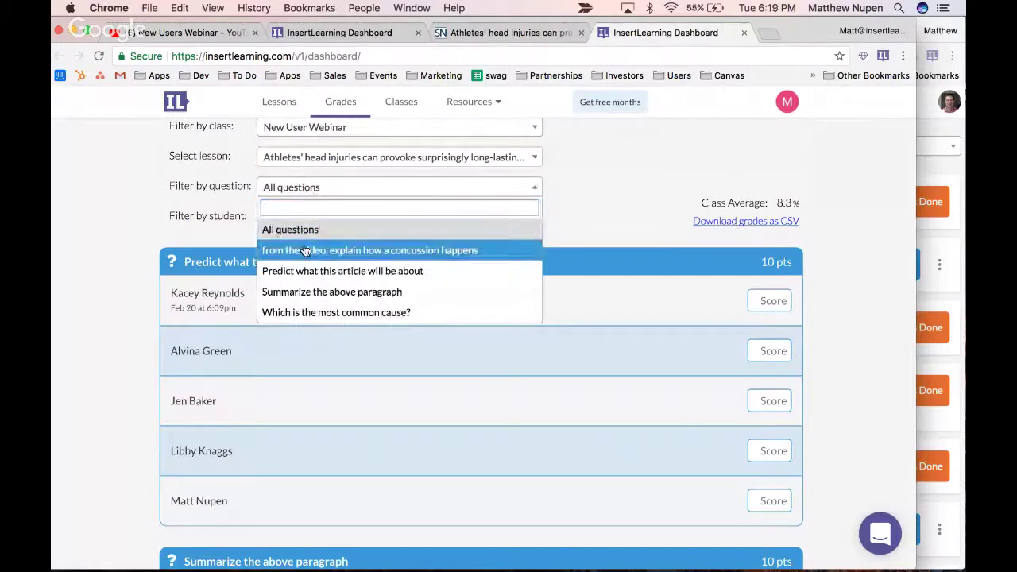
pyautogui.click(305, 251)
pyautogui.click(344, 232)
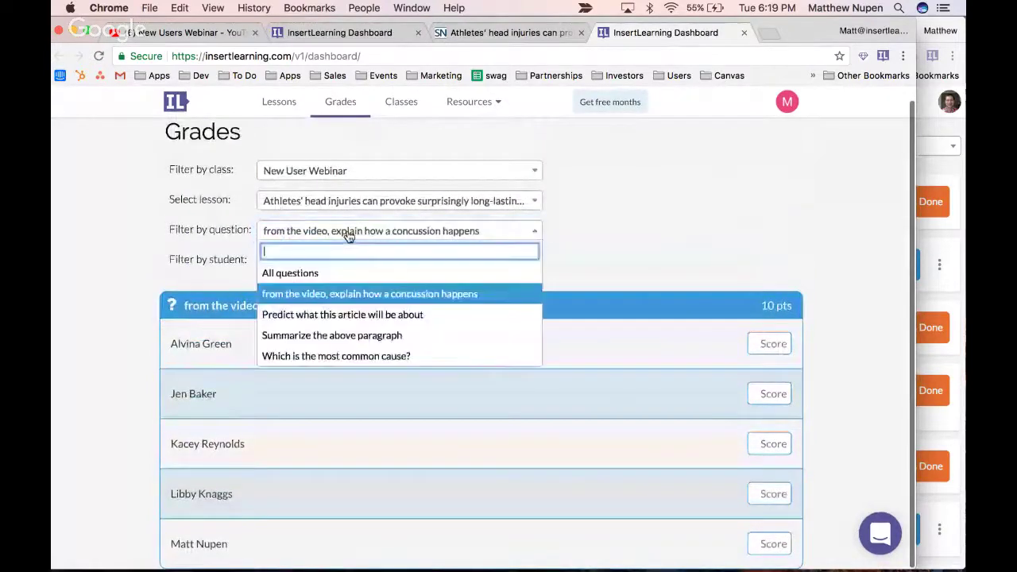
pyautogui.click(321, 277)
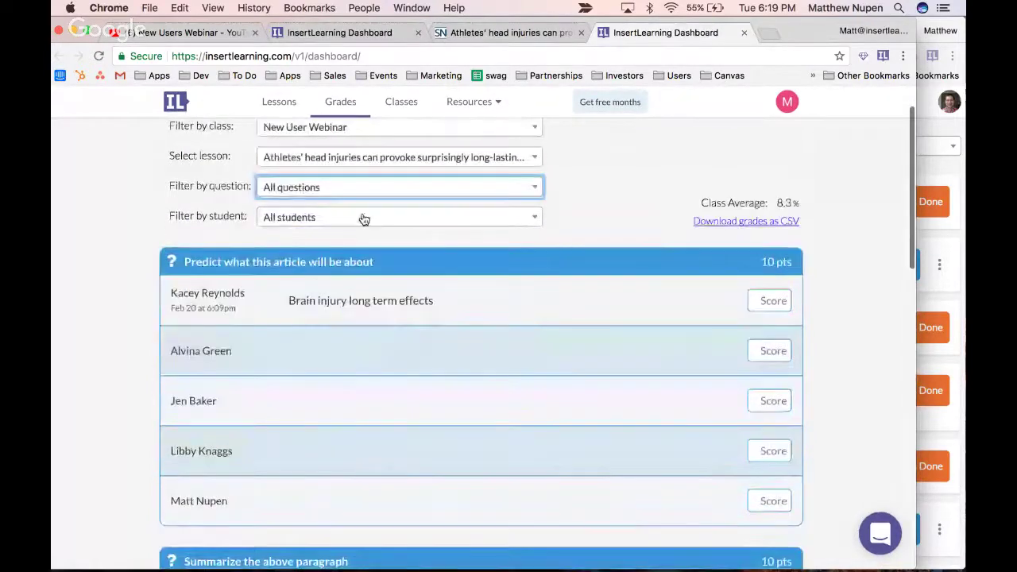
pyautogui.click(361, 218)
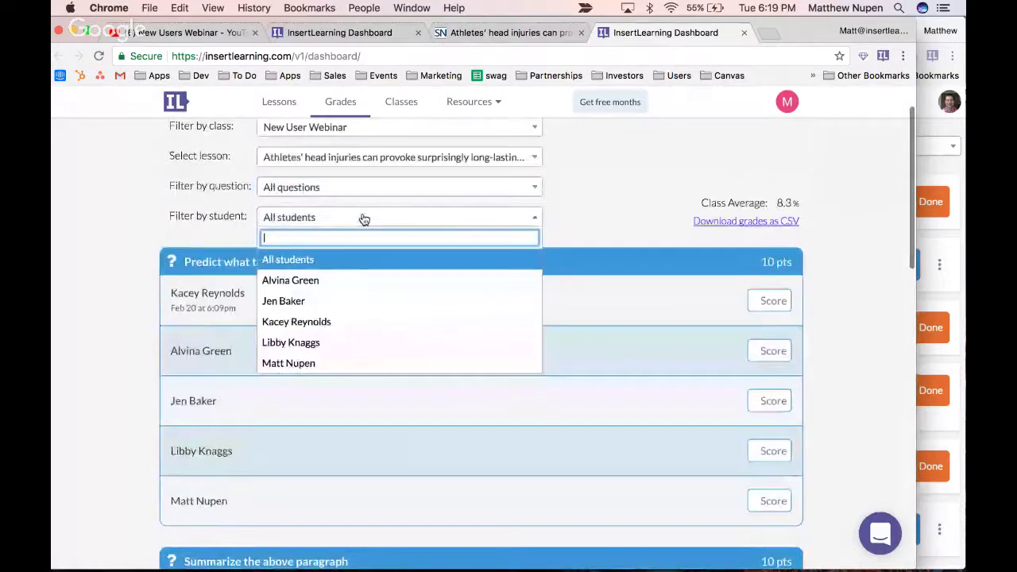
pyautogui.click(342, 300)
pyautogui.scroll(-2, 295, 367)
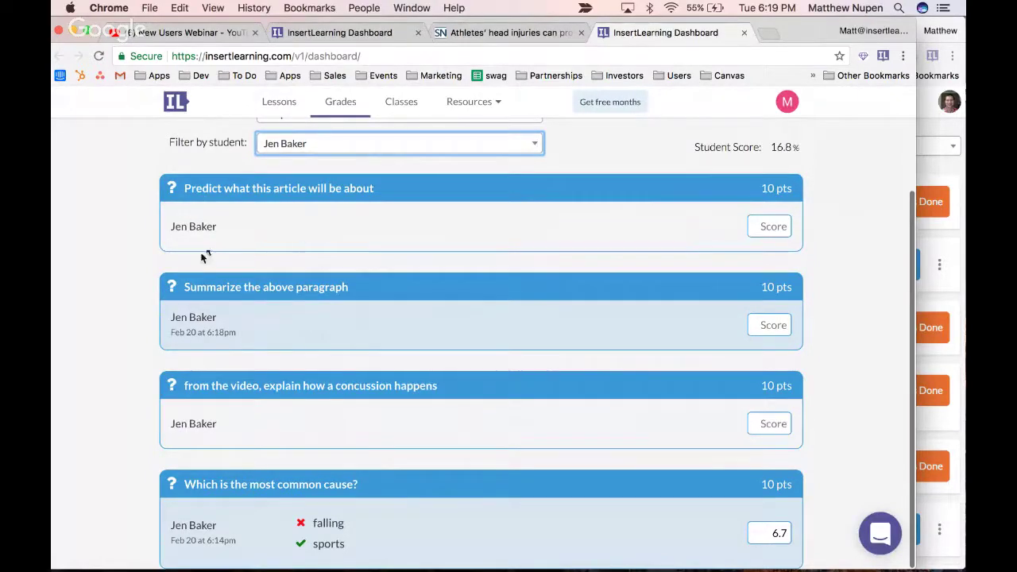
pyautogui.click(347, 329)
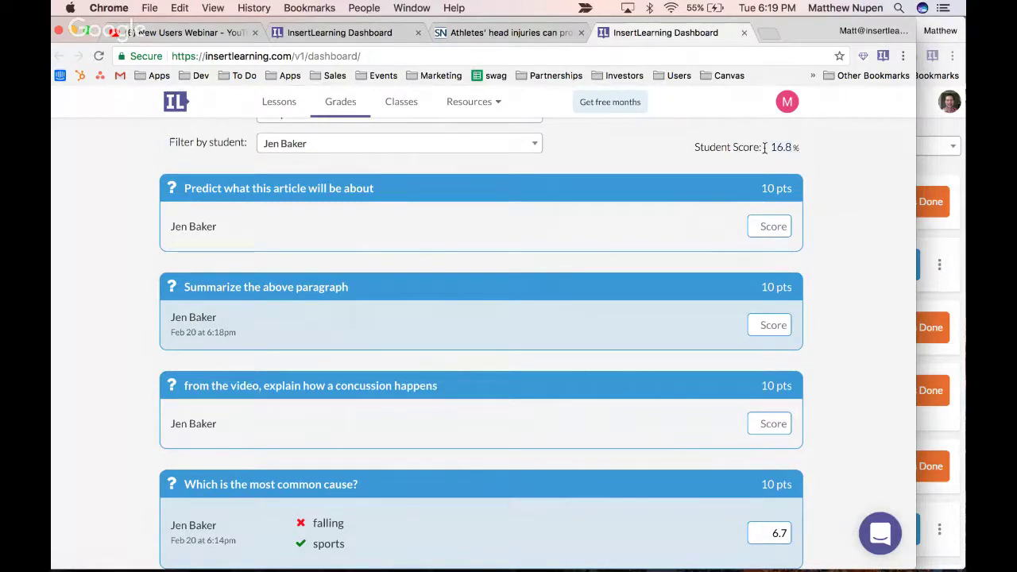
pyautogui.scroll(3, 479, 250)
pyautogui.click(480, 250)
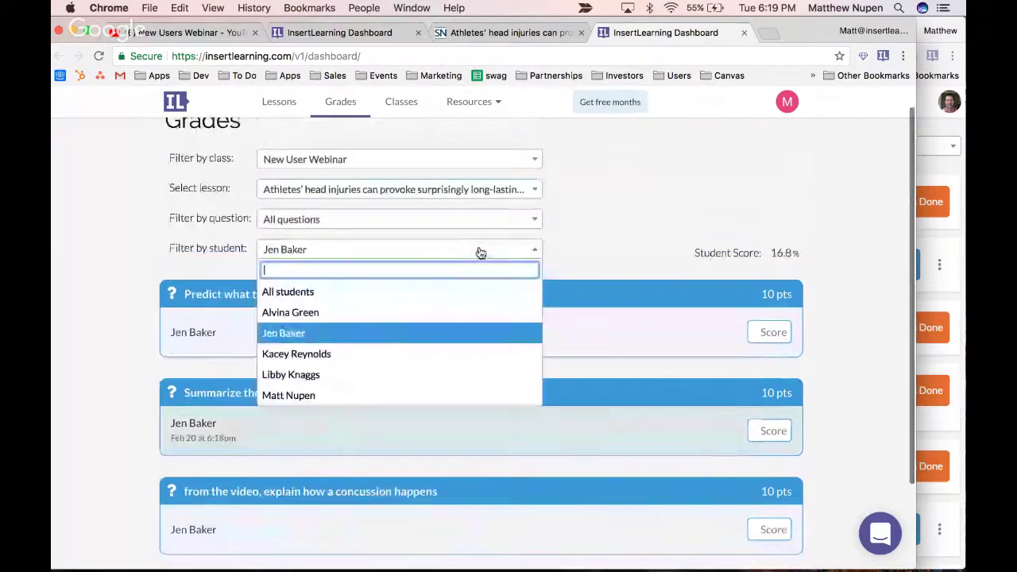
pyautogui.click(452, 293)
pyautogui.scroll(1, 516, 255)
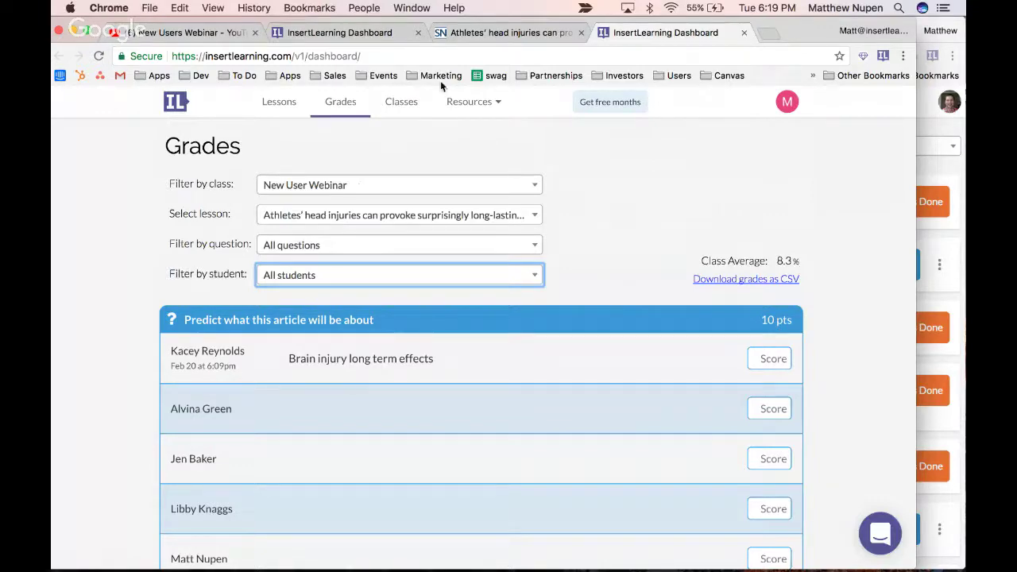
# - In the article's lesson info, set the subject to Science and grades 9 through 12
pyautogui.click(498, 37)
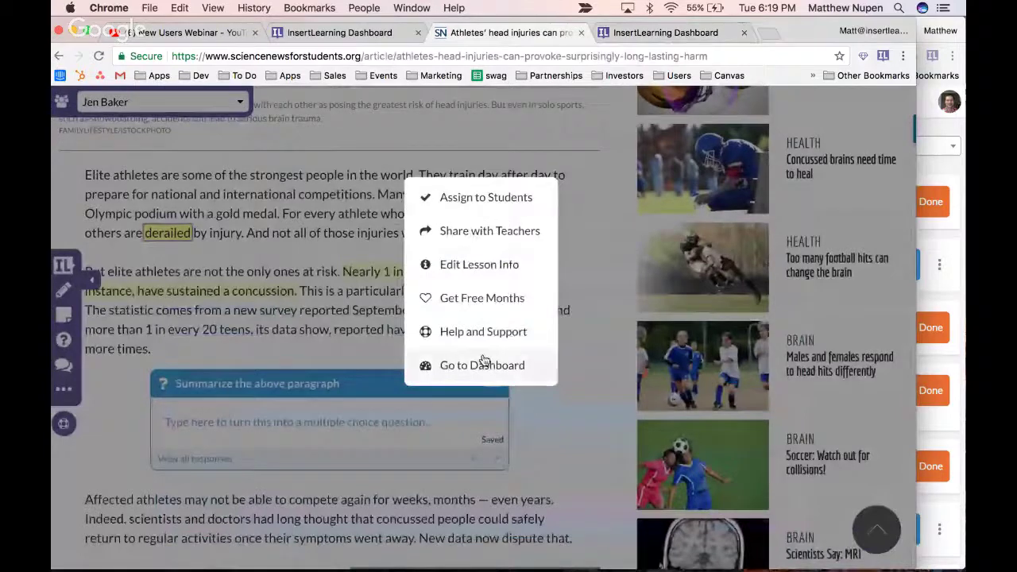
pyautogui.click(479, 265)
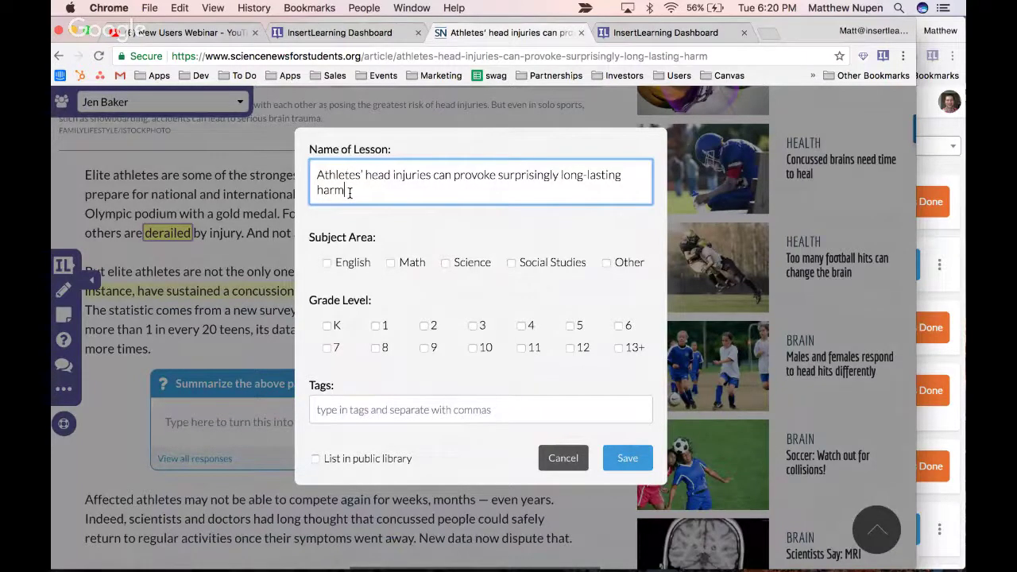
pyautogui.click(447, 265)
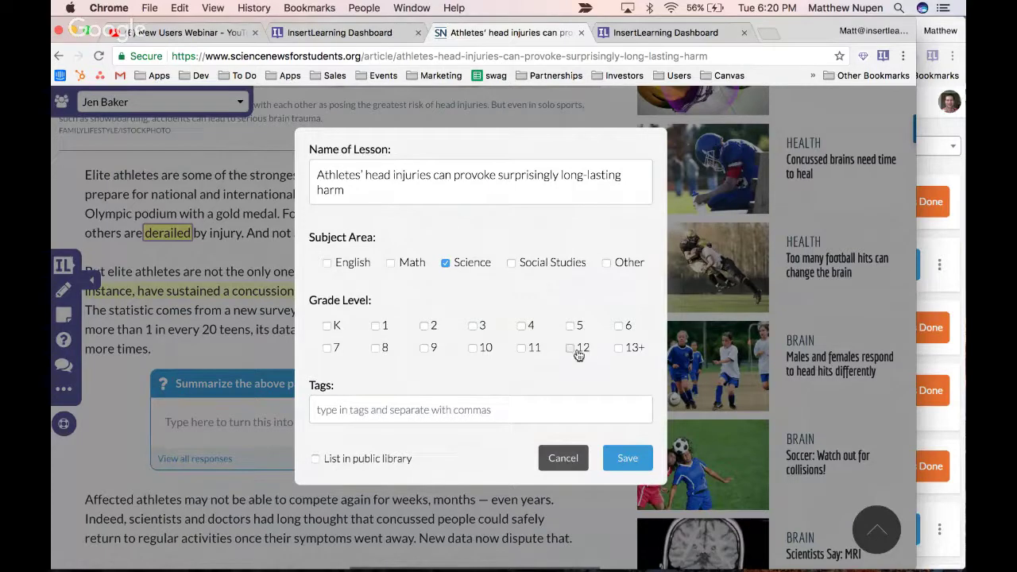
pyautogui.click(577, 353)
pyautogui.click(525, 351)
pyautogui.click(479, 351)
pyautogui.click(421, 351)
# - Add the tag 'olympics', check List in public library, and save the lesson info
pyautogui.click(398, 405)
pyautogui.write('ol')
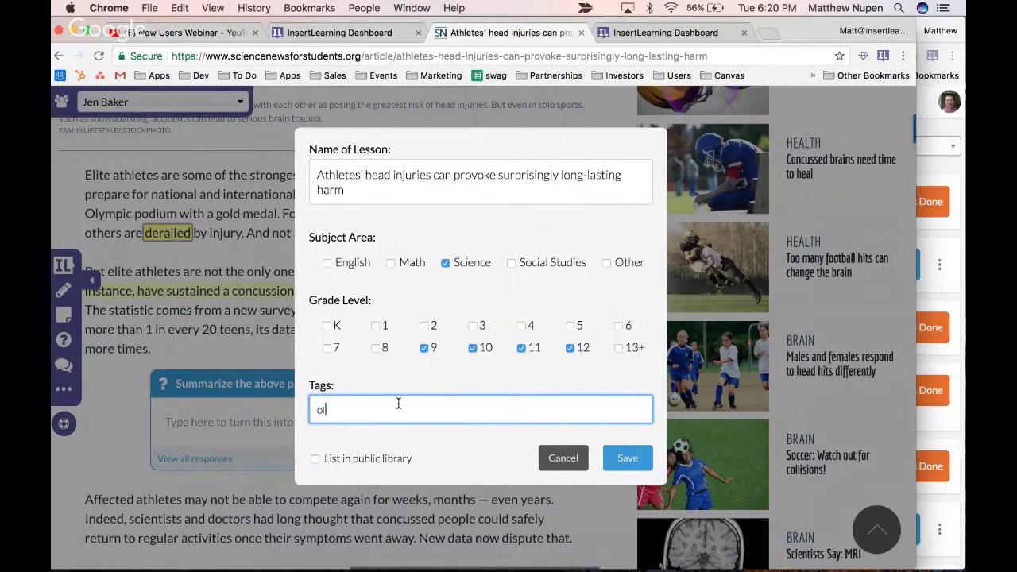
pyautogui.write('ympics')
pyautogui.click(350, 463)
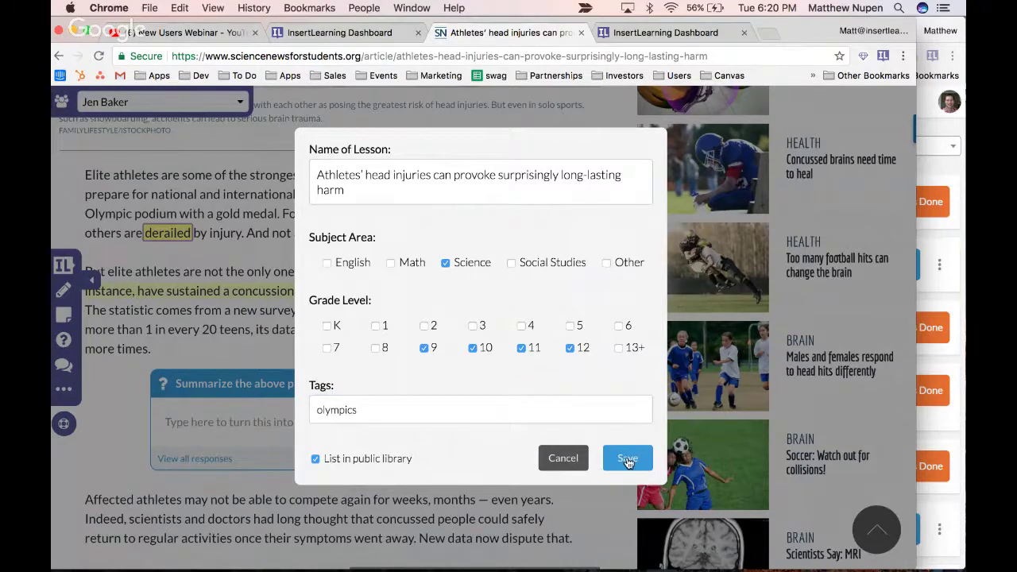
pyautogui.click(628, 461)
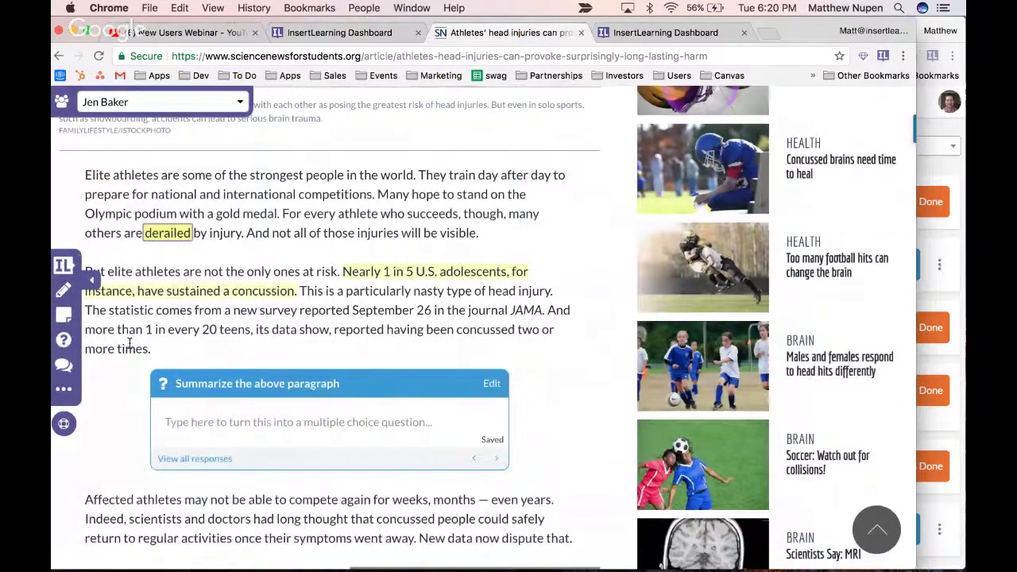
# - Open Share with Teachers, select the lesson's share link, then close the dialog
pyautogui.click(62, 392)
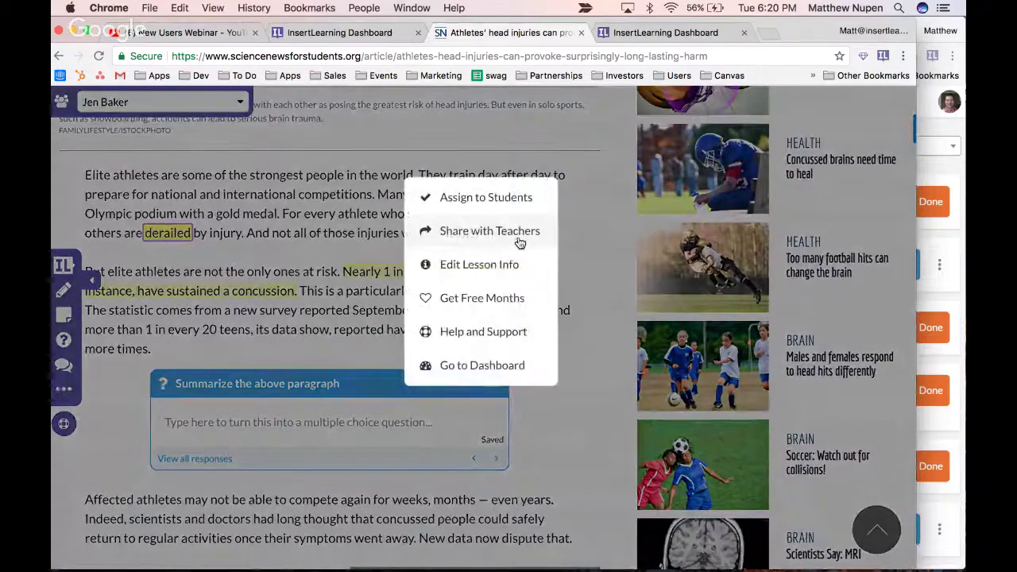
pyautogui.click(518, 236)
pyautogui.click(470, 294)
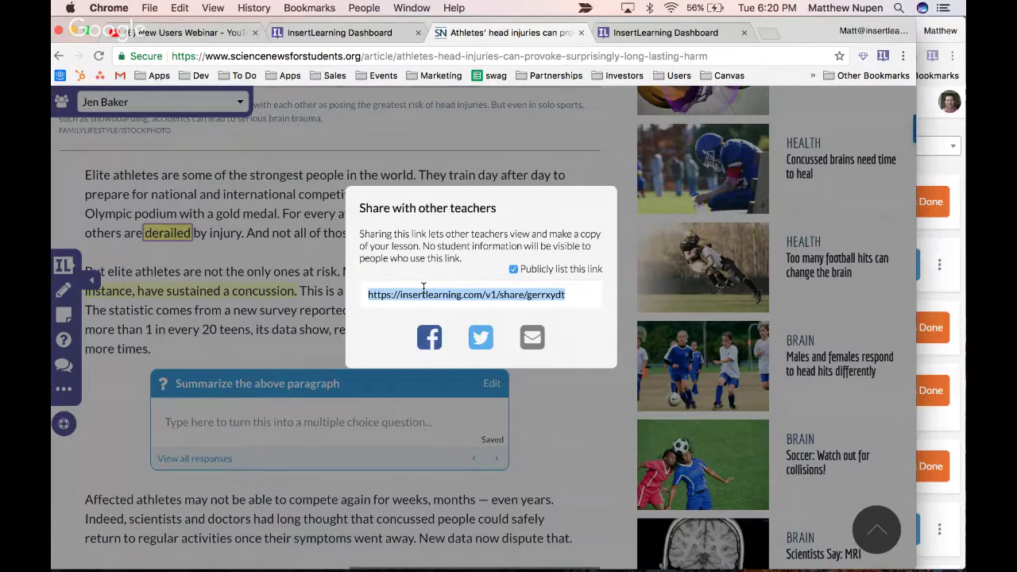
pyautogui.click(284, 329)
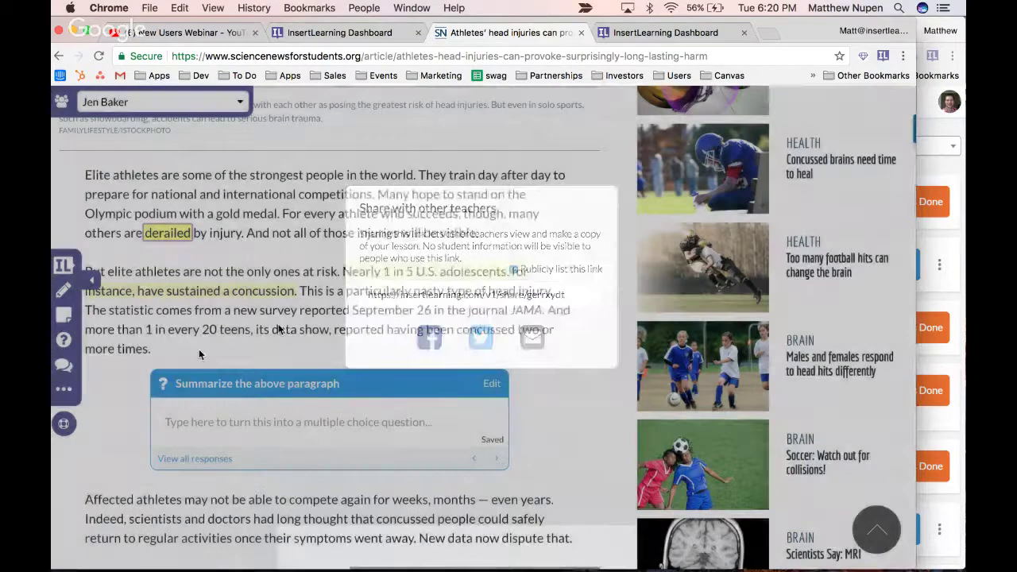
pyautogui.click(54, 394)
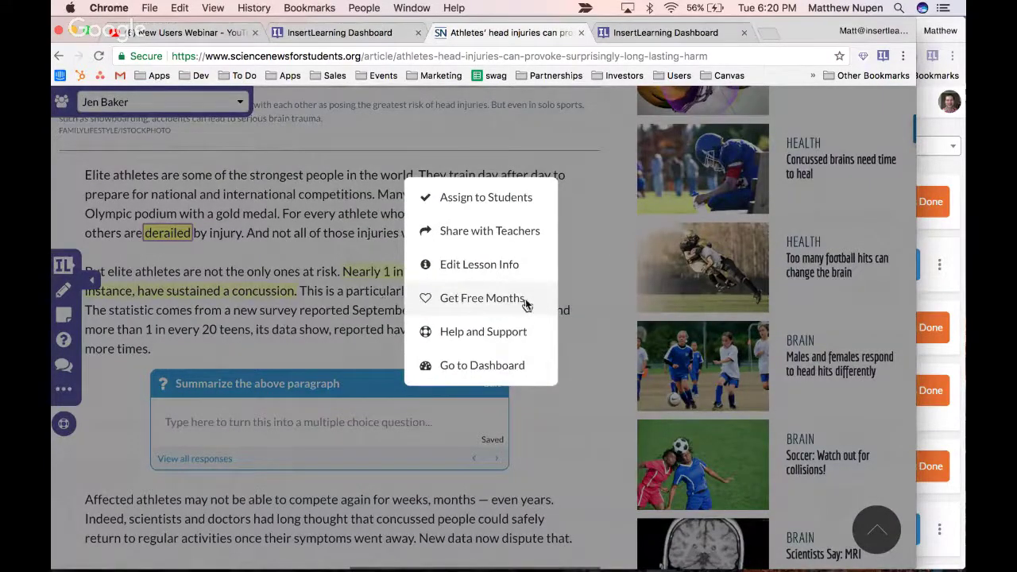
# - Open the Get Free Months referral offer, allow Google account access, then close the invite window
pyautogui.click(525, 302)
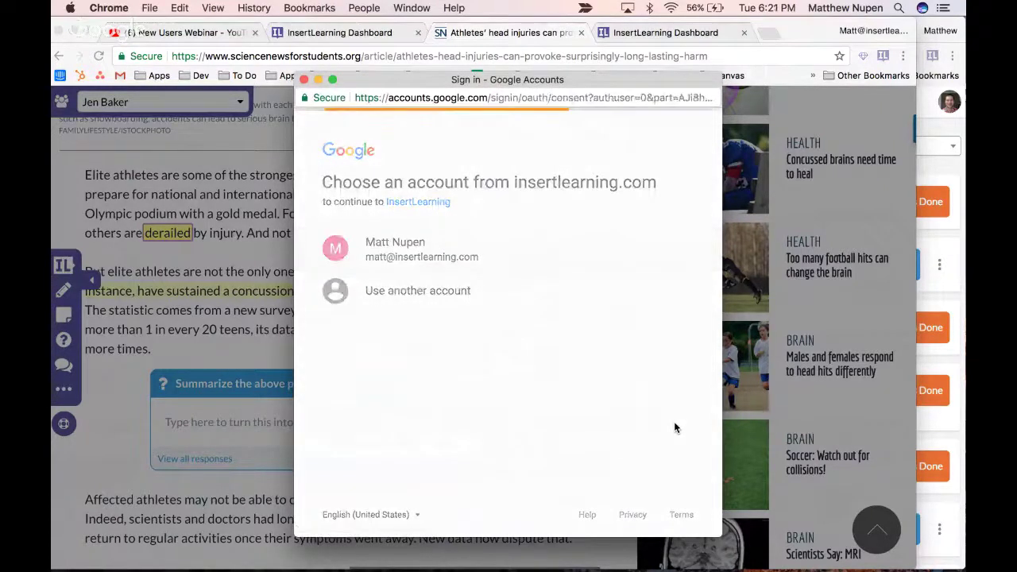
pyautogui.click(662, 389)
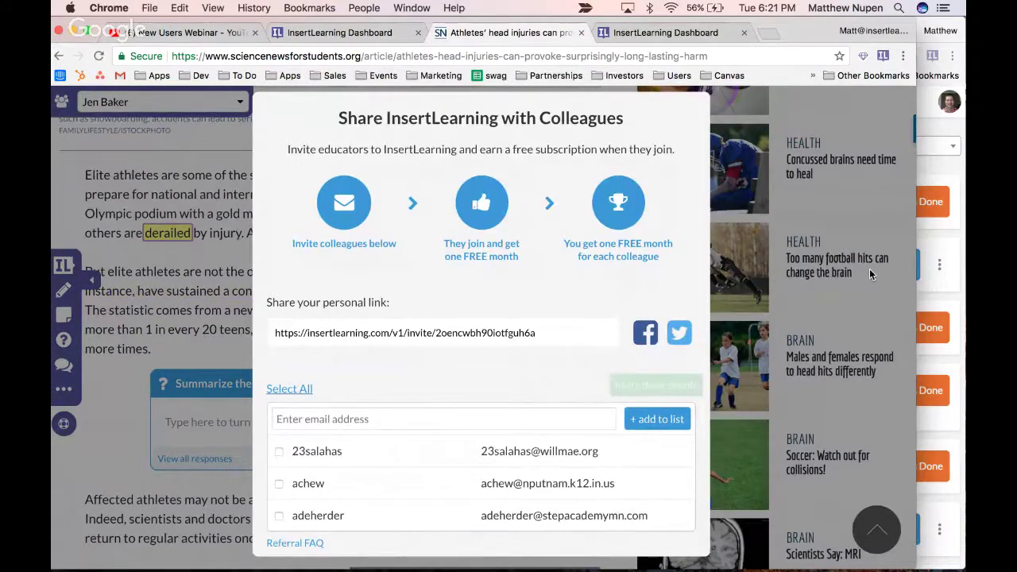
pyautogui.click(746, 316)
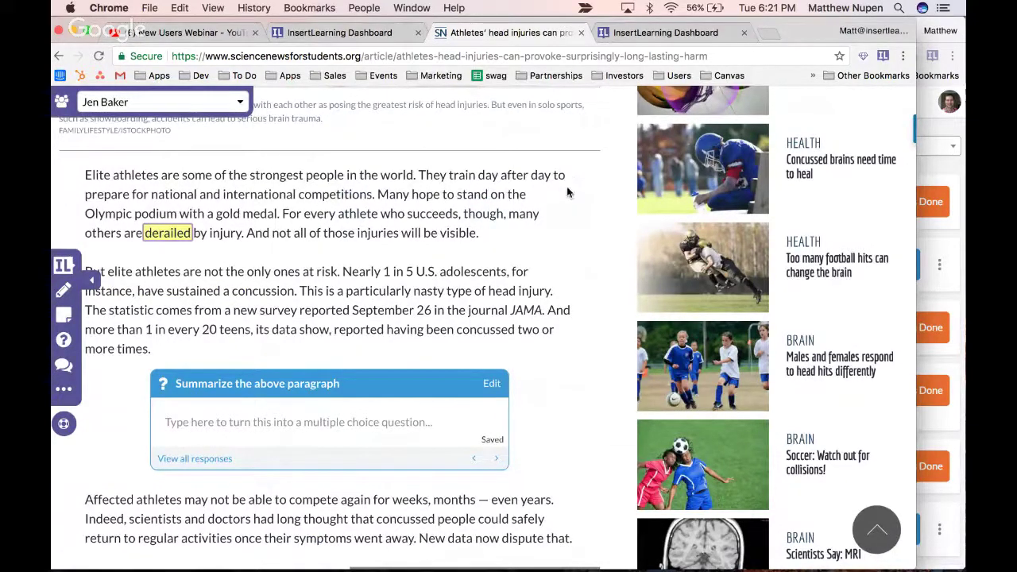
# - Go to the dashboard's Lessons list and open the Public Library showing the concussion lesson
pyautogui.click(646, 33)
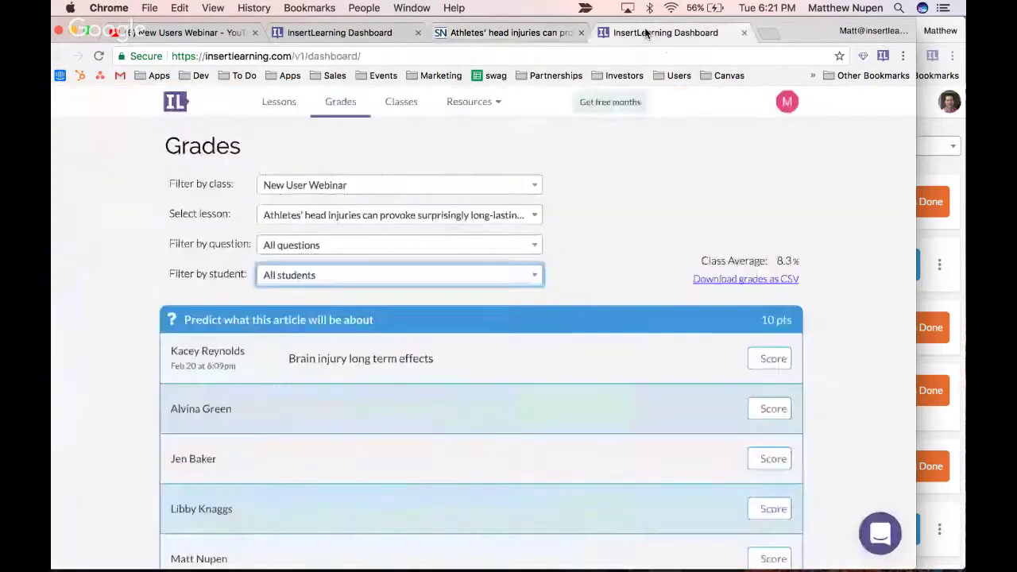
pyautogui.click(274, 103)
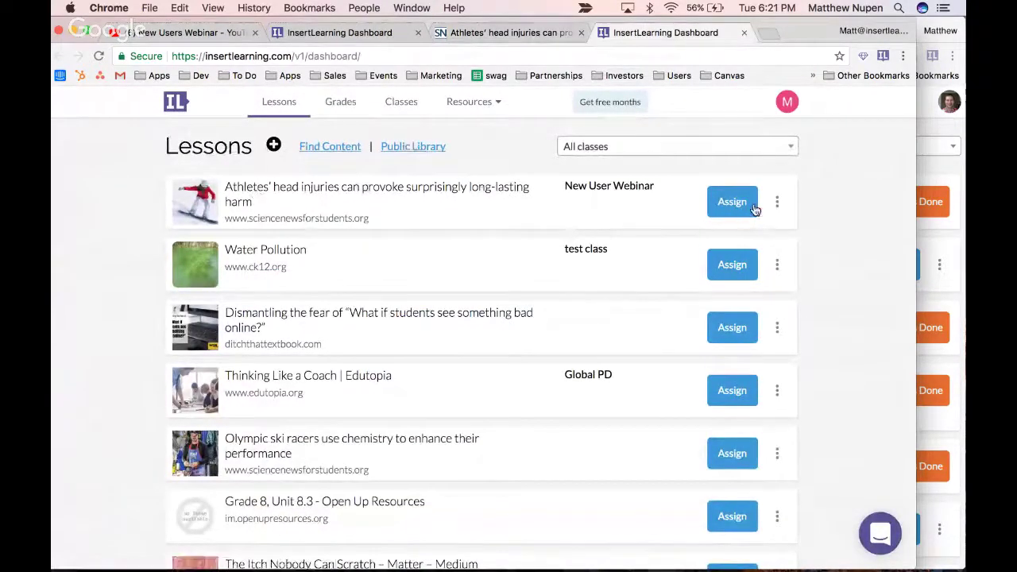
pyautogui.click(782, 206)
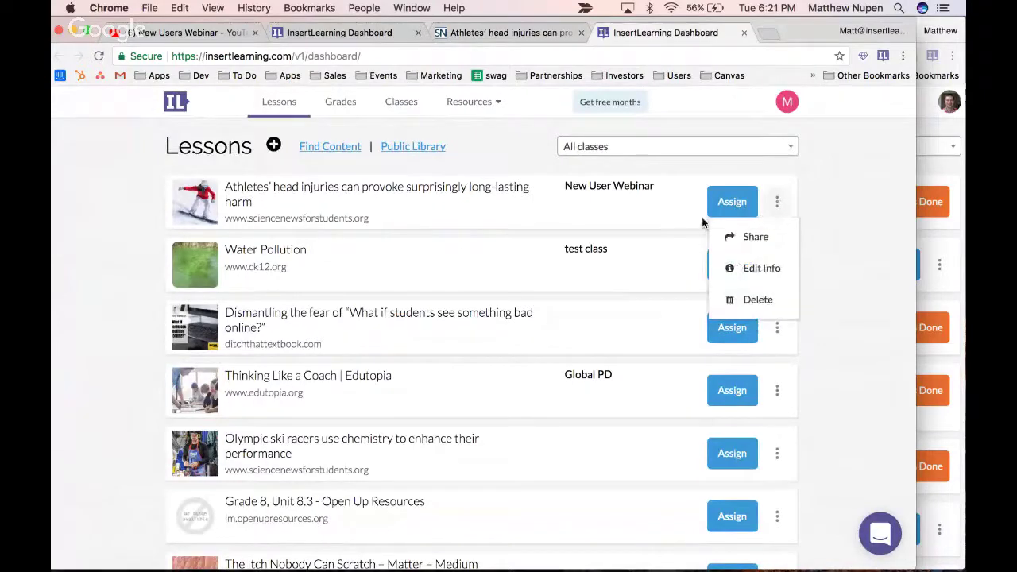
pyautogui.click(411, 150)
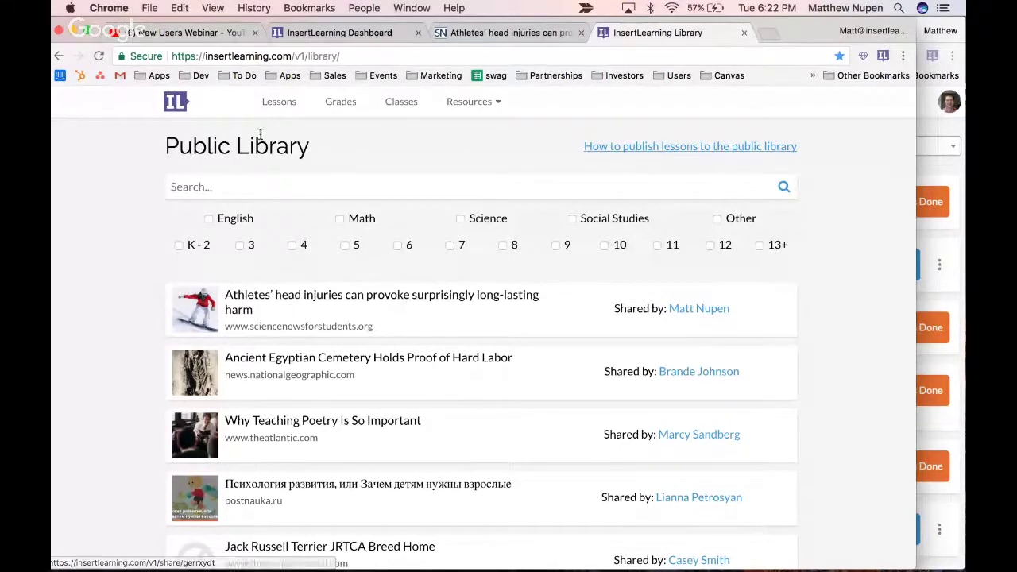
# - Unlist the concussion lesson from the public library, save, verify the Public Library, and return to the webinar
pyautogui.click(284, 101)
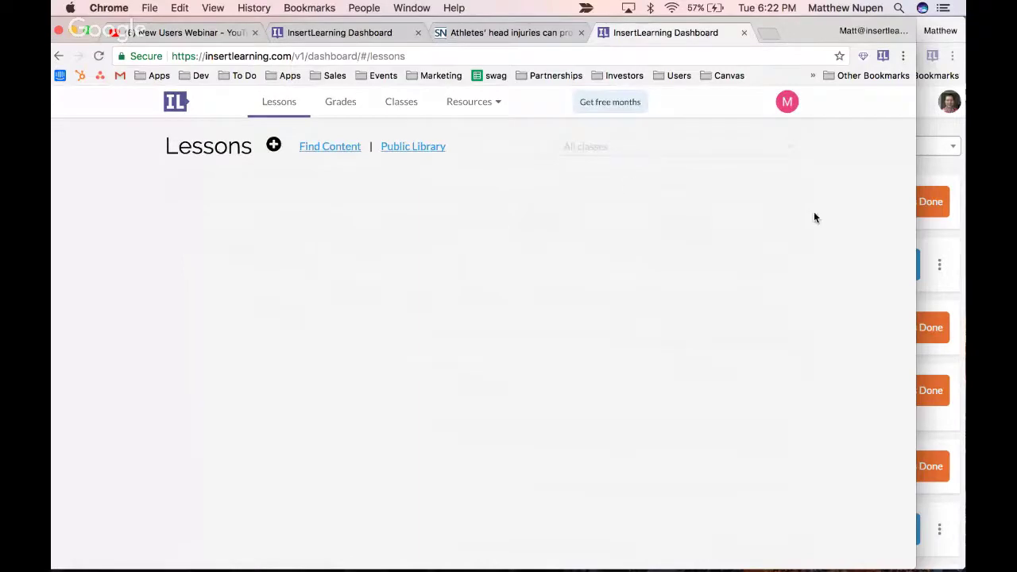
pyautogui.click(777, 205)
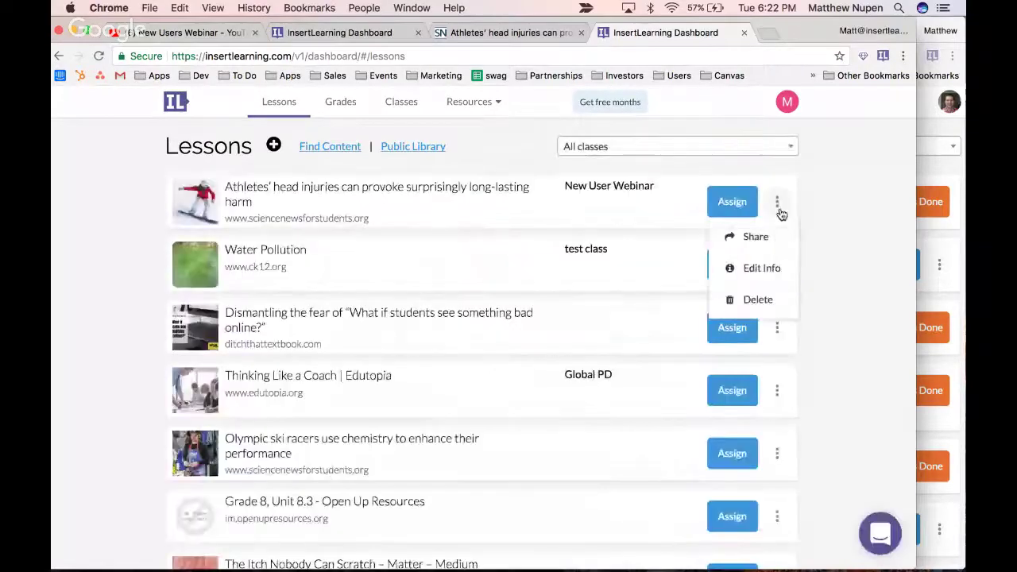
pyautogui.click(771, 278)
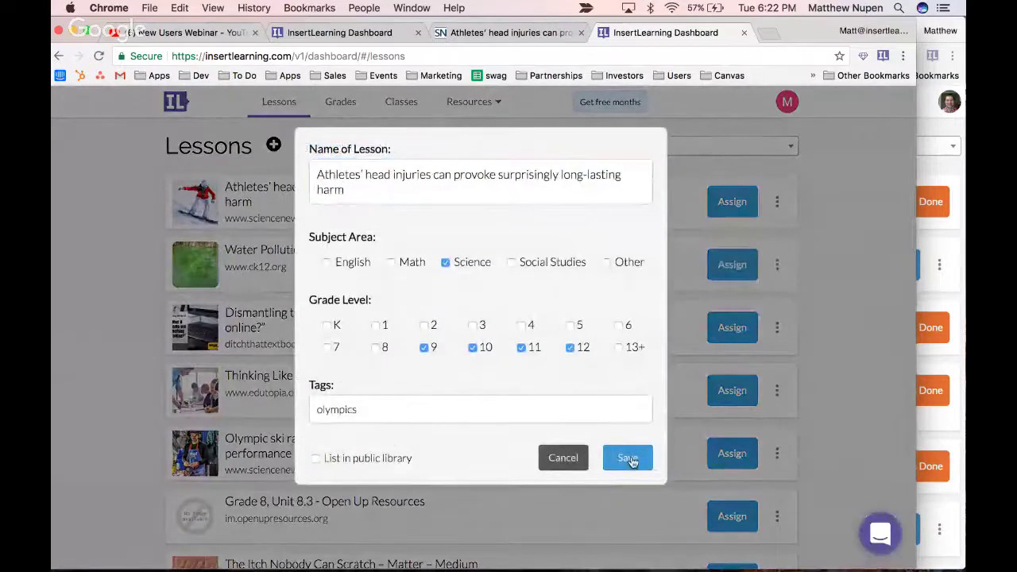
pyautogui.click(628, 458)
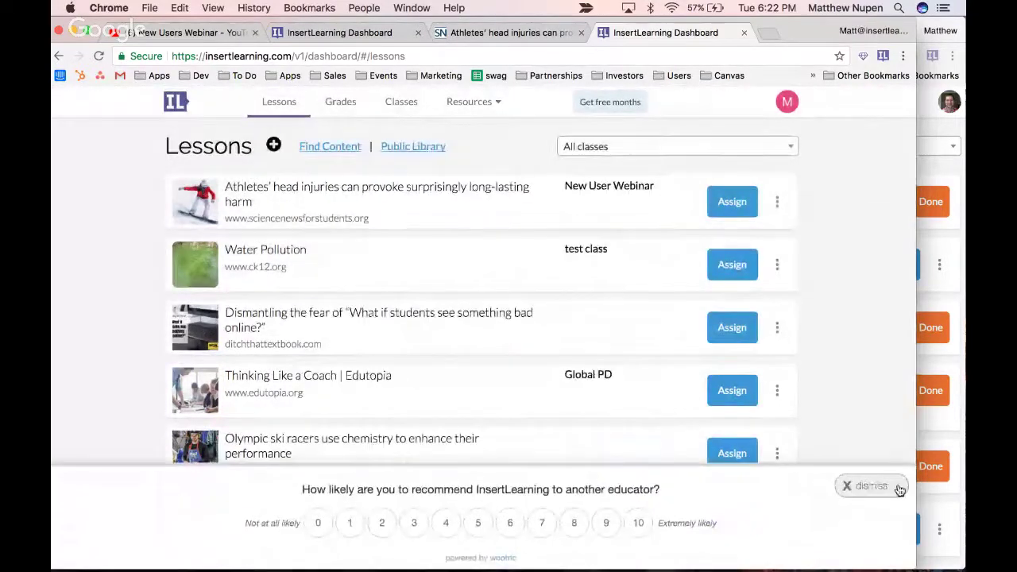
pyautogui.click(900, 486)
pyautogui.click(406, 149)
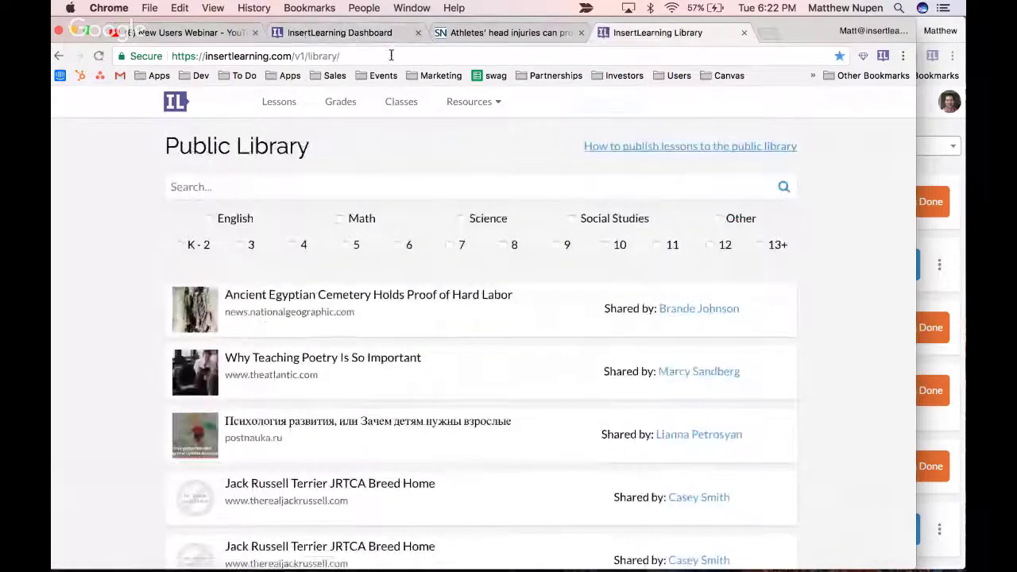
pyautogui.click(211, 33)
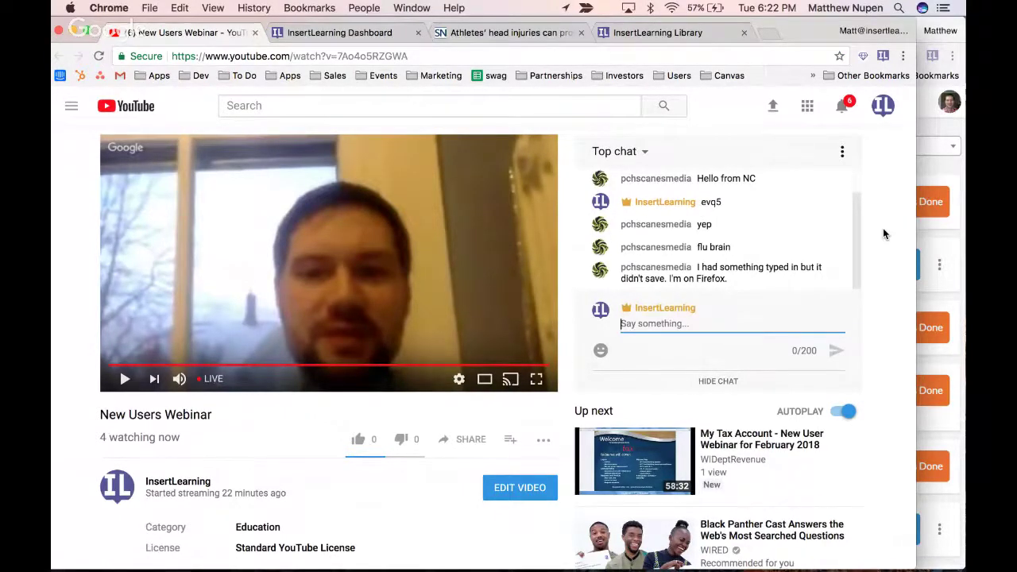
# - Go back via the Dashboard tab, dismiss the class-code overlay, and reopen the head injuries article
pyautogui.click(380, 34)
pyautogui.press('Escape')
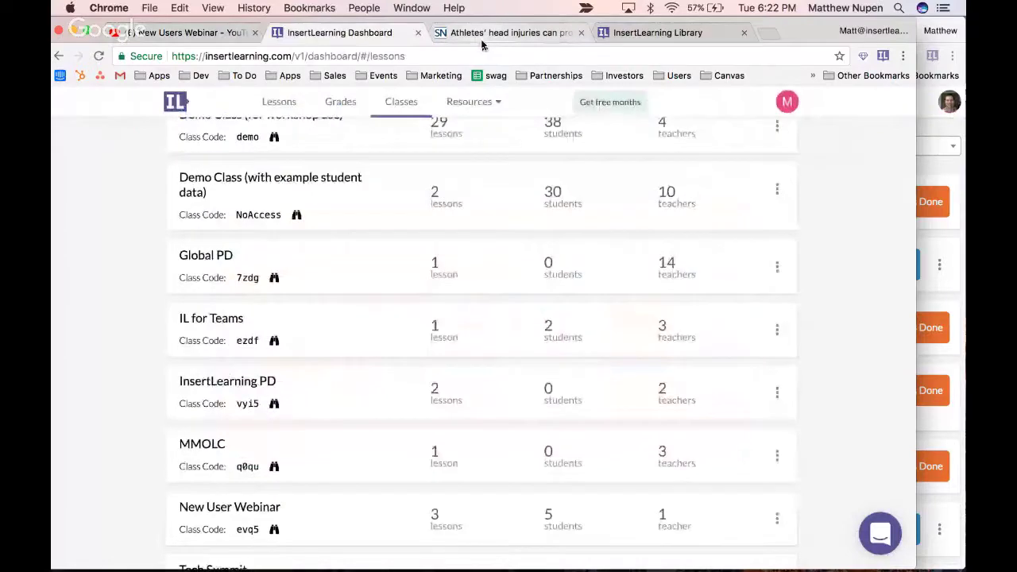
pyautogui.click(482, 34)
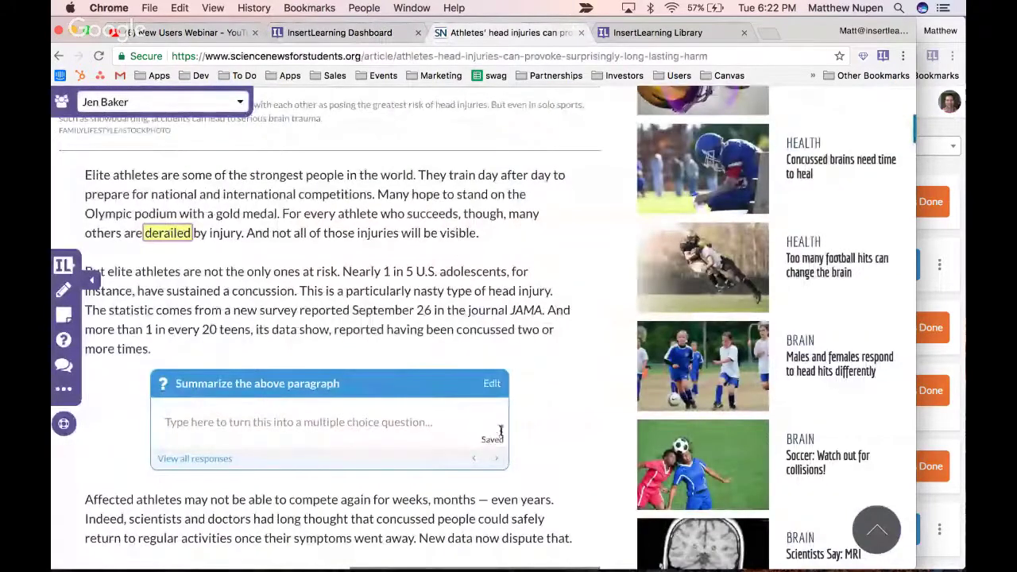